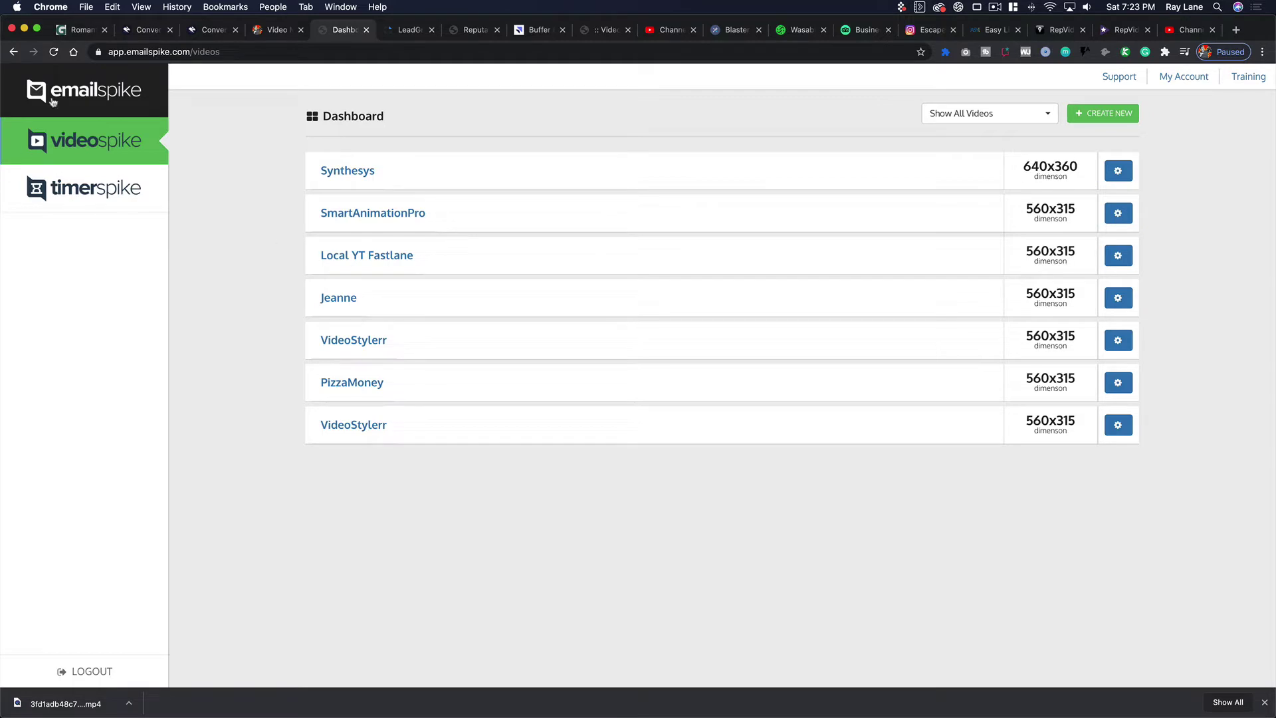
- Start a new VideoSpike video under a new campaign named Email Spike
click(76, 93)
click(1103, 114)
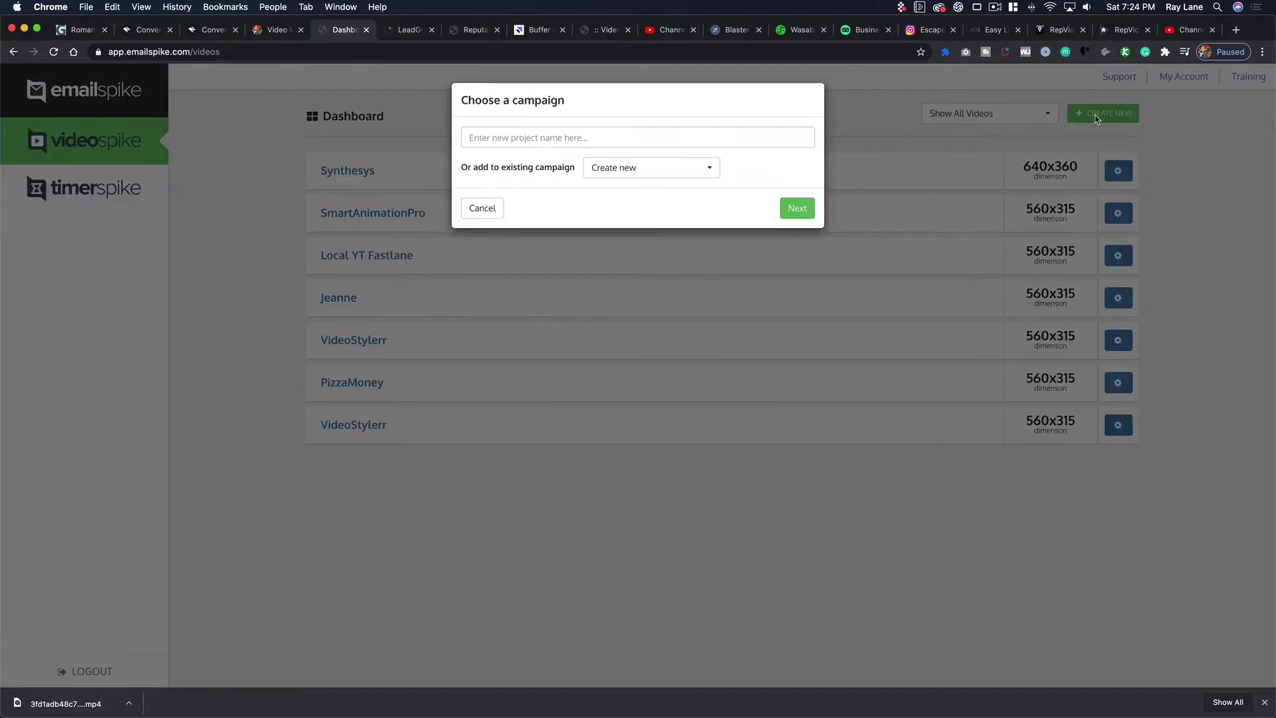
click(680, 143)
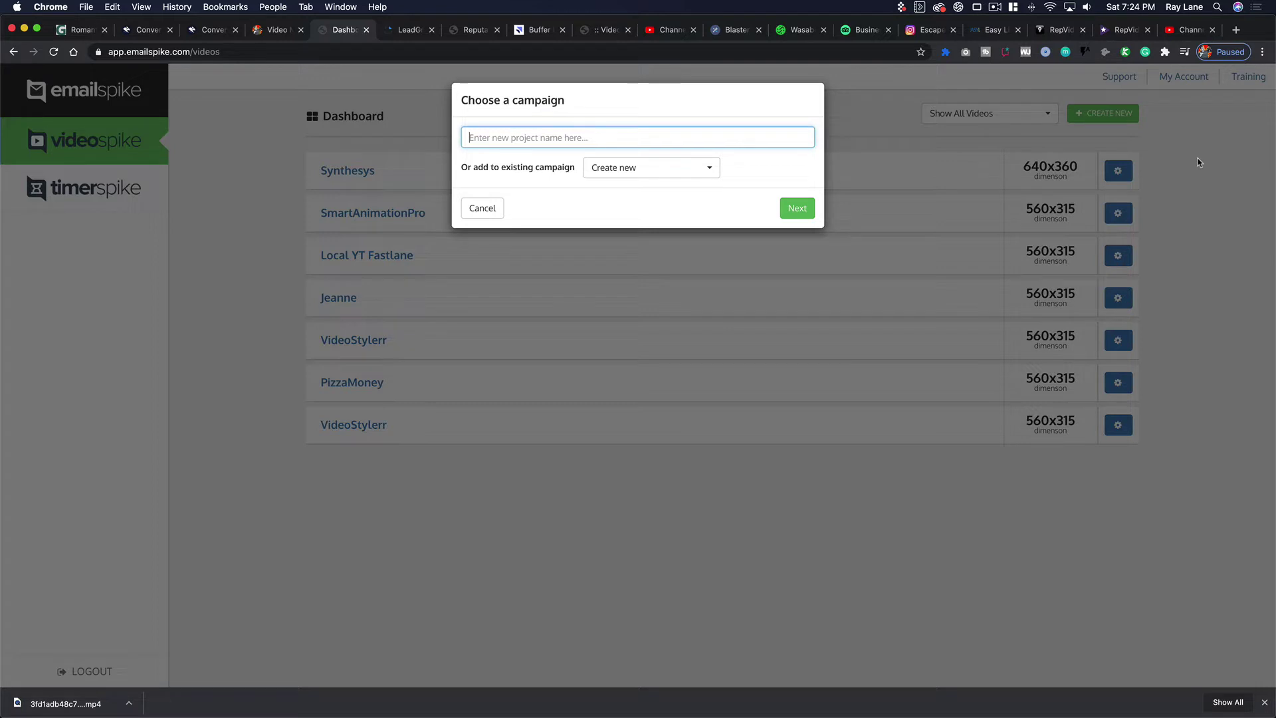
text(Email Spike)
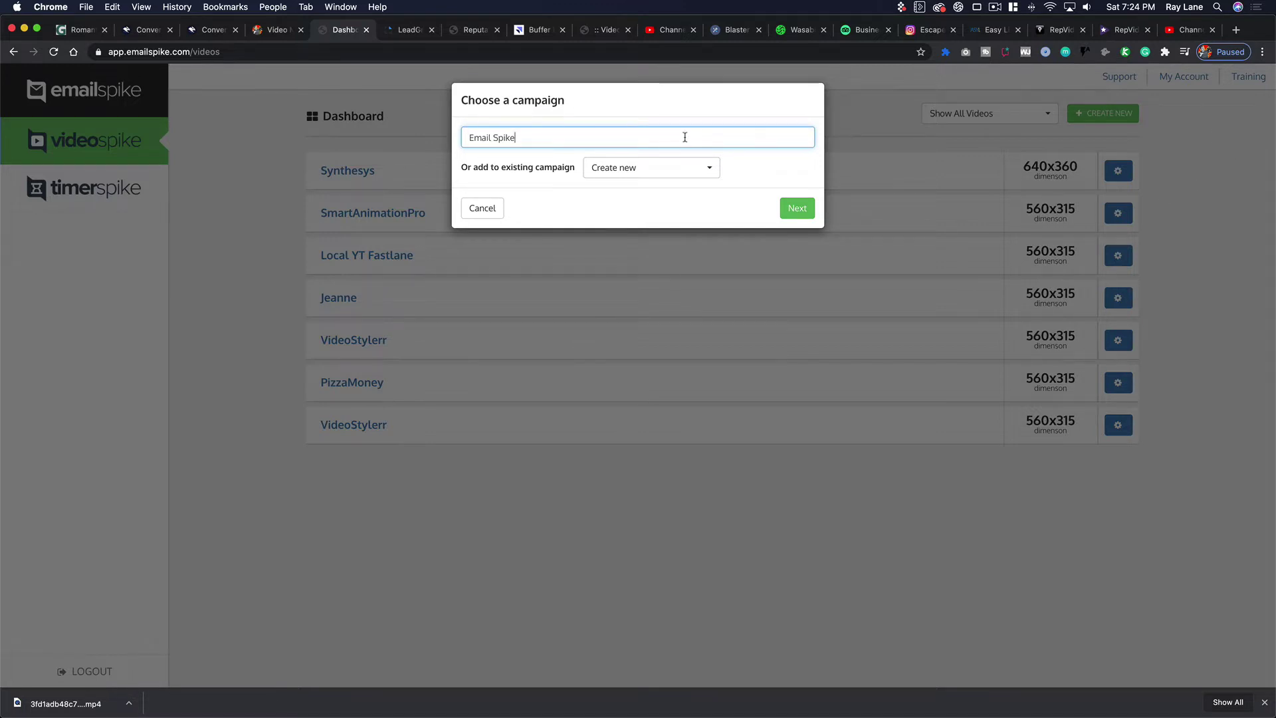
click(623, 171)
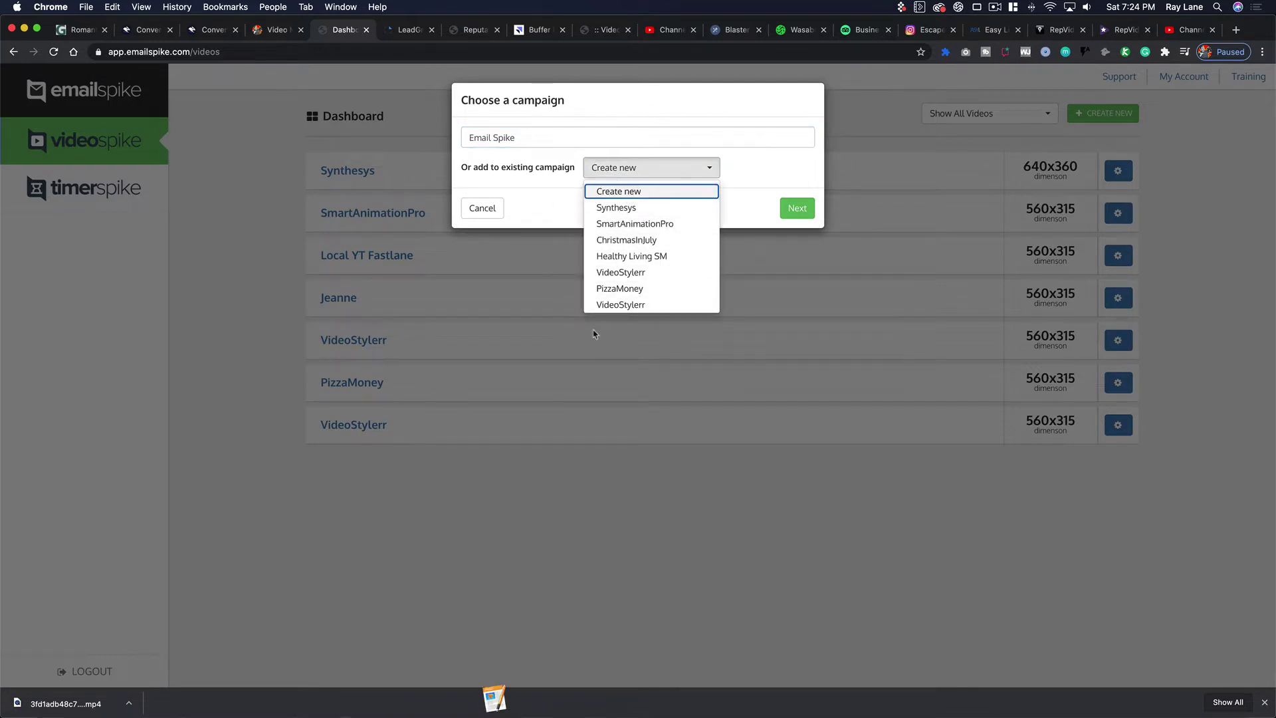
click(684, 128)
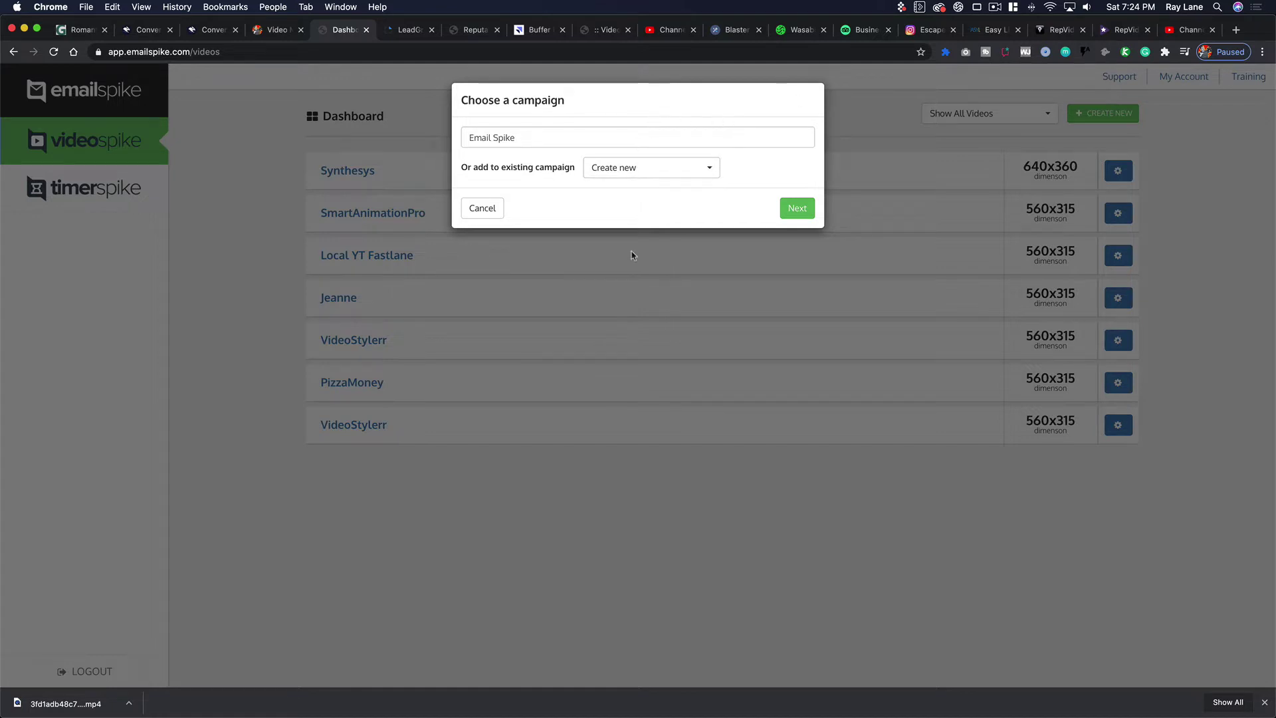
click(652, 168)
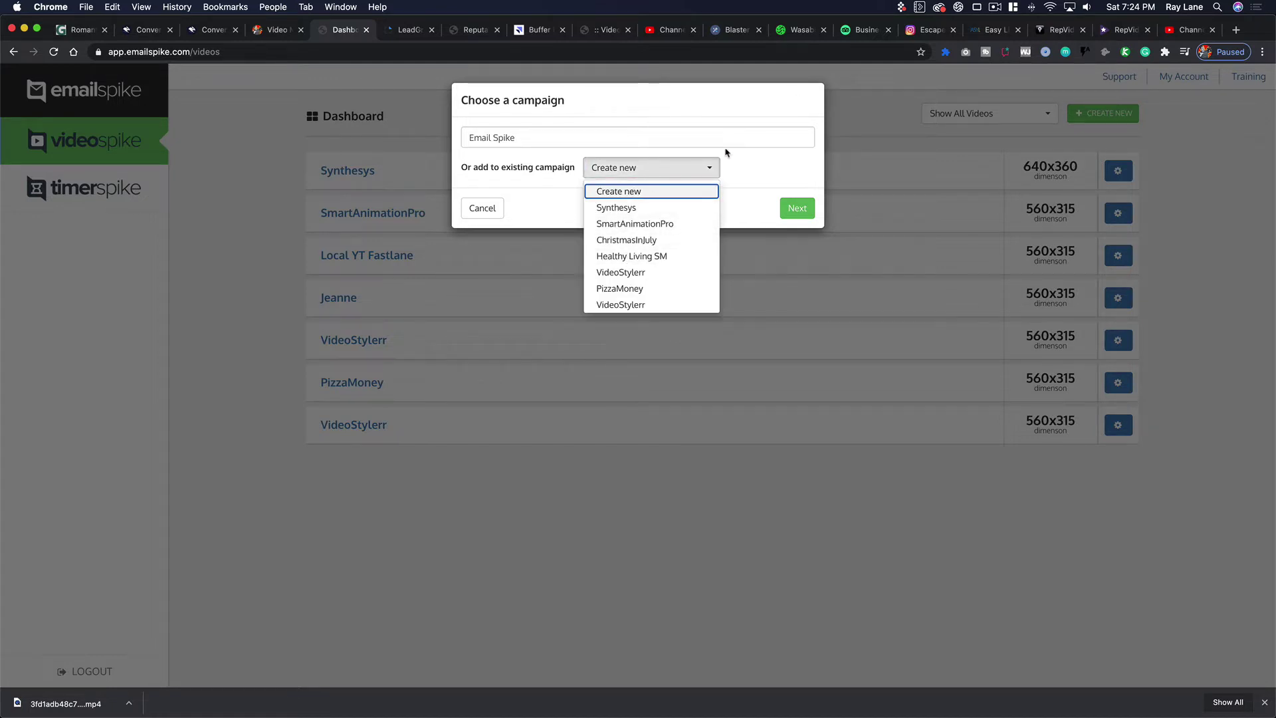
click(743, 130)
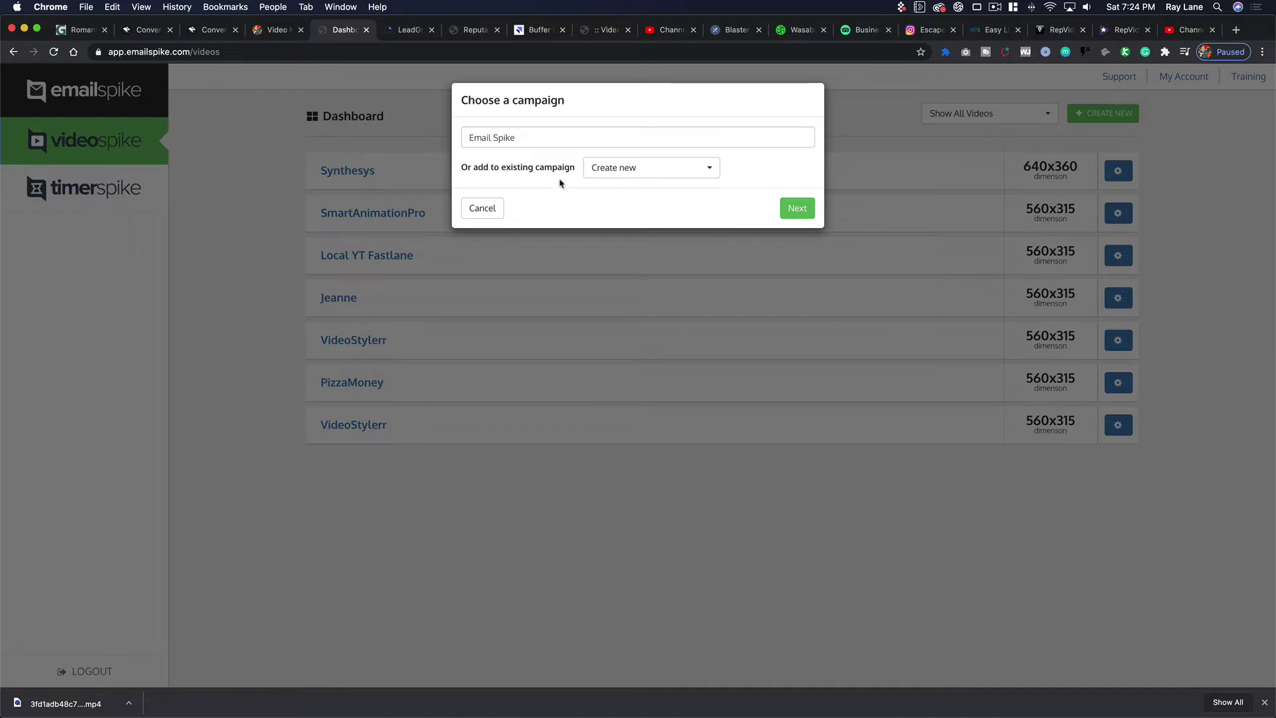
click(787, 210)
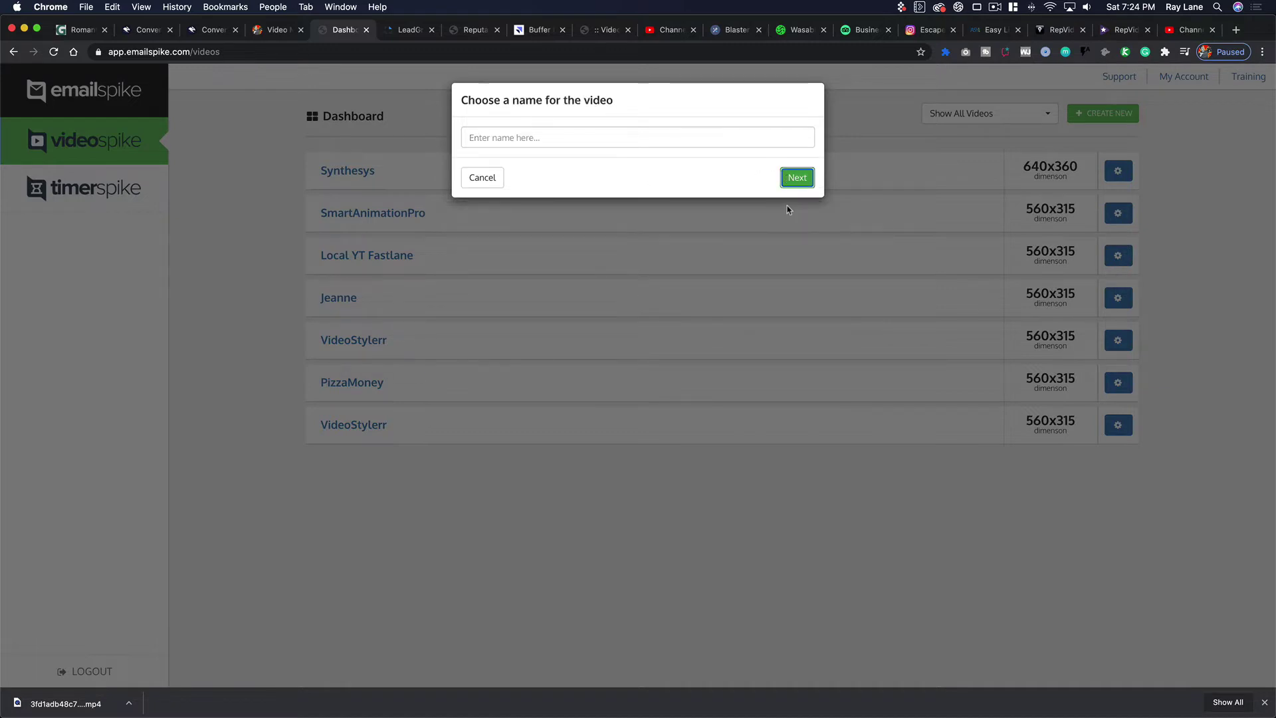
- Name the video Email Spike1 and proceed to its editing page
click(523, 138)
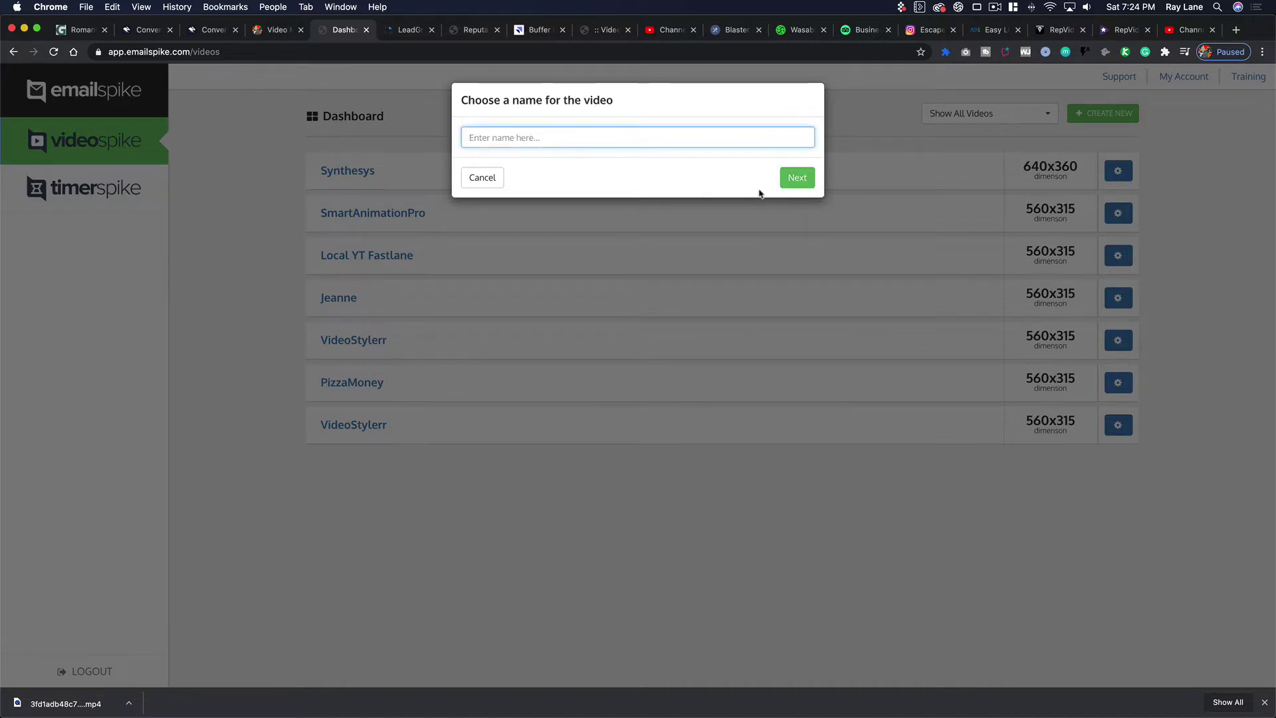
text(Email Spike1)
click(797, 180)
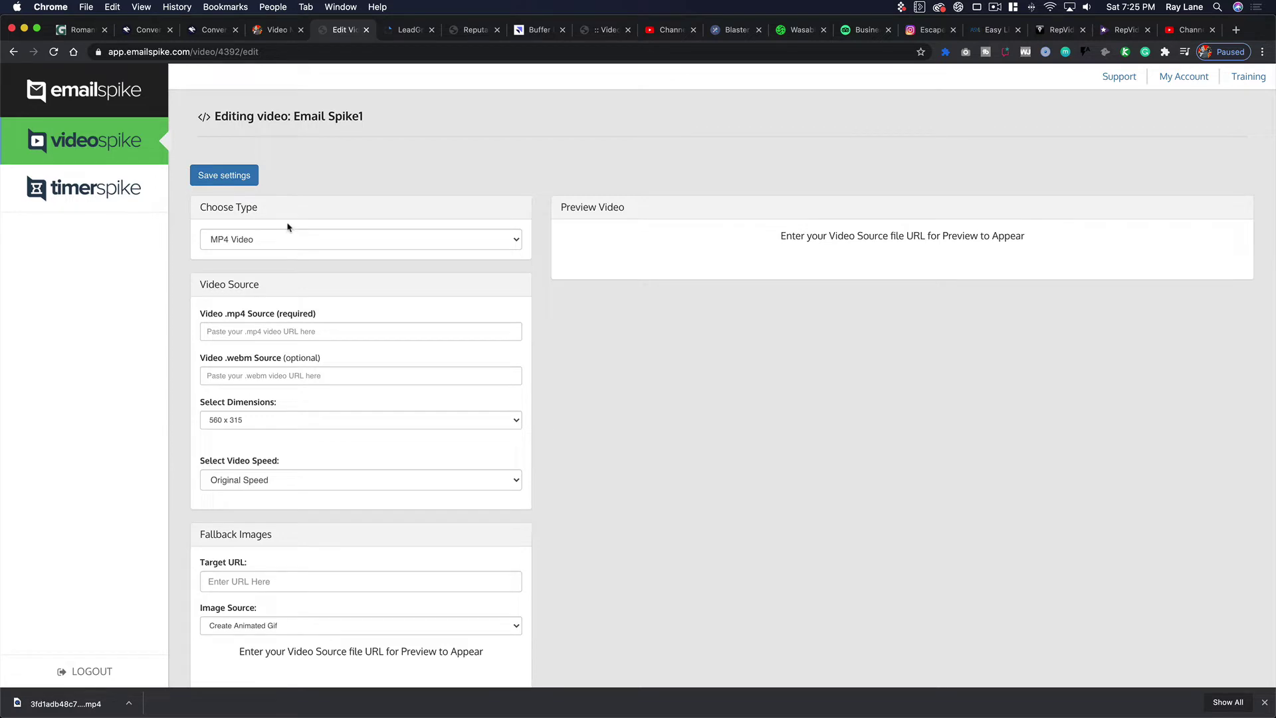
- Try the YouTube Gif type for the video and return the type to MP4 Video
click(257, 246)
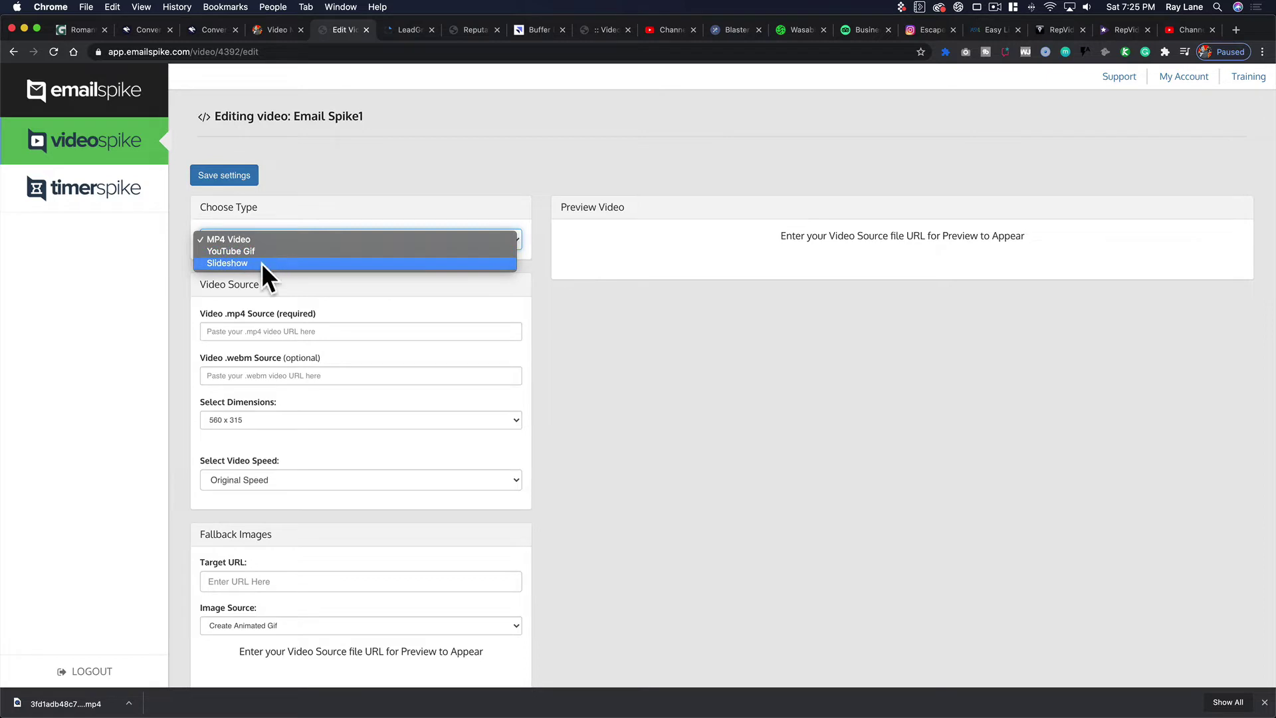
click(357, 195)
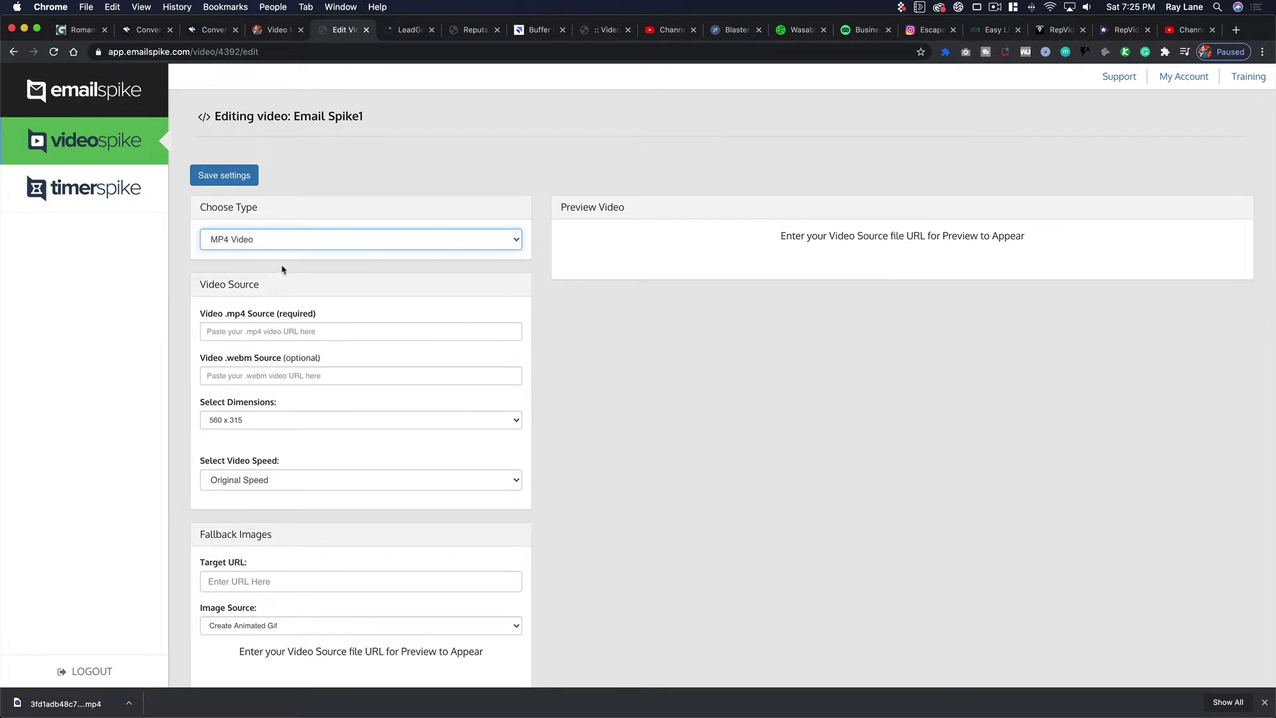
click(246, 332)
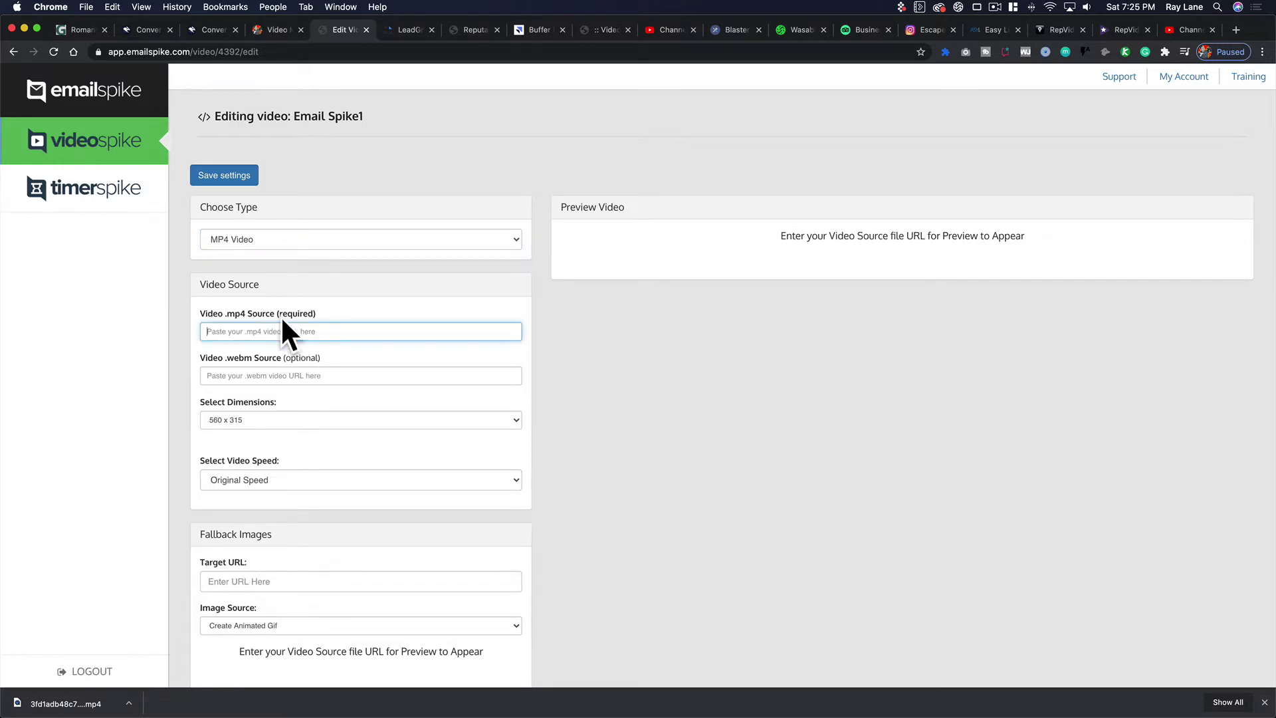
click(280, 245)
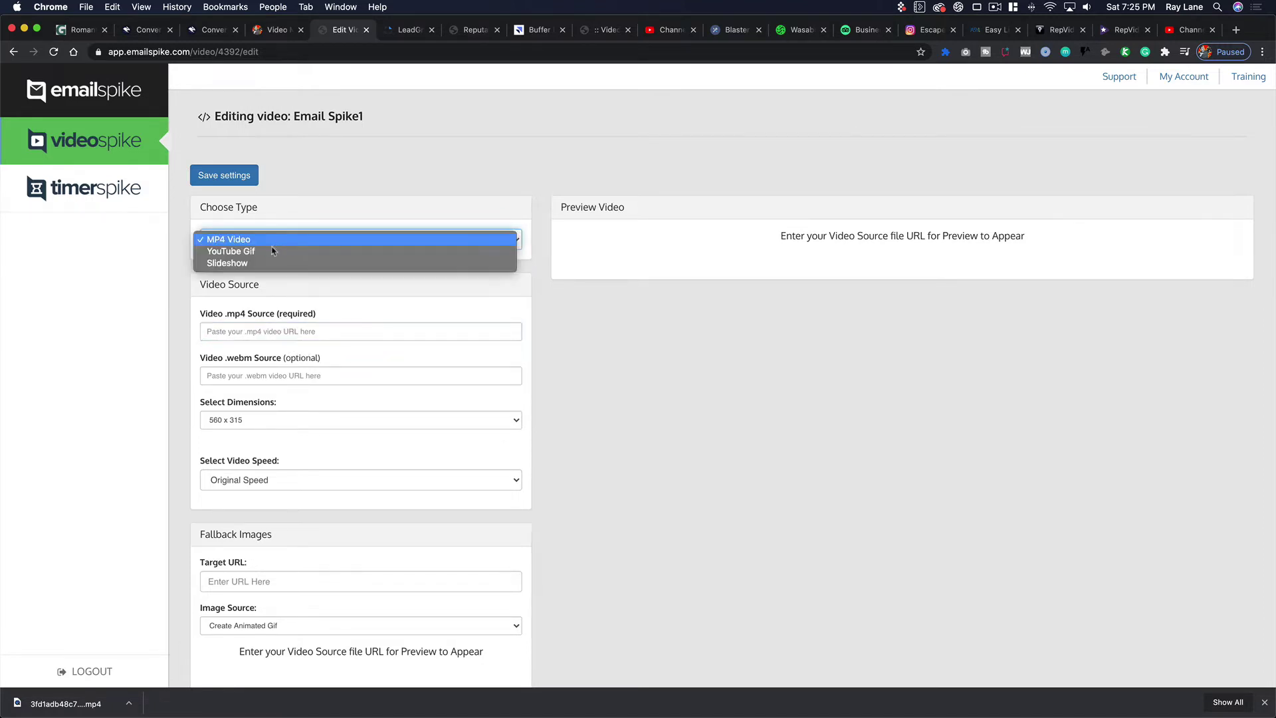
click(467, 255)
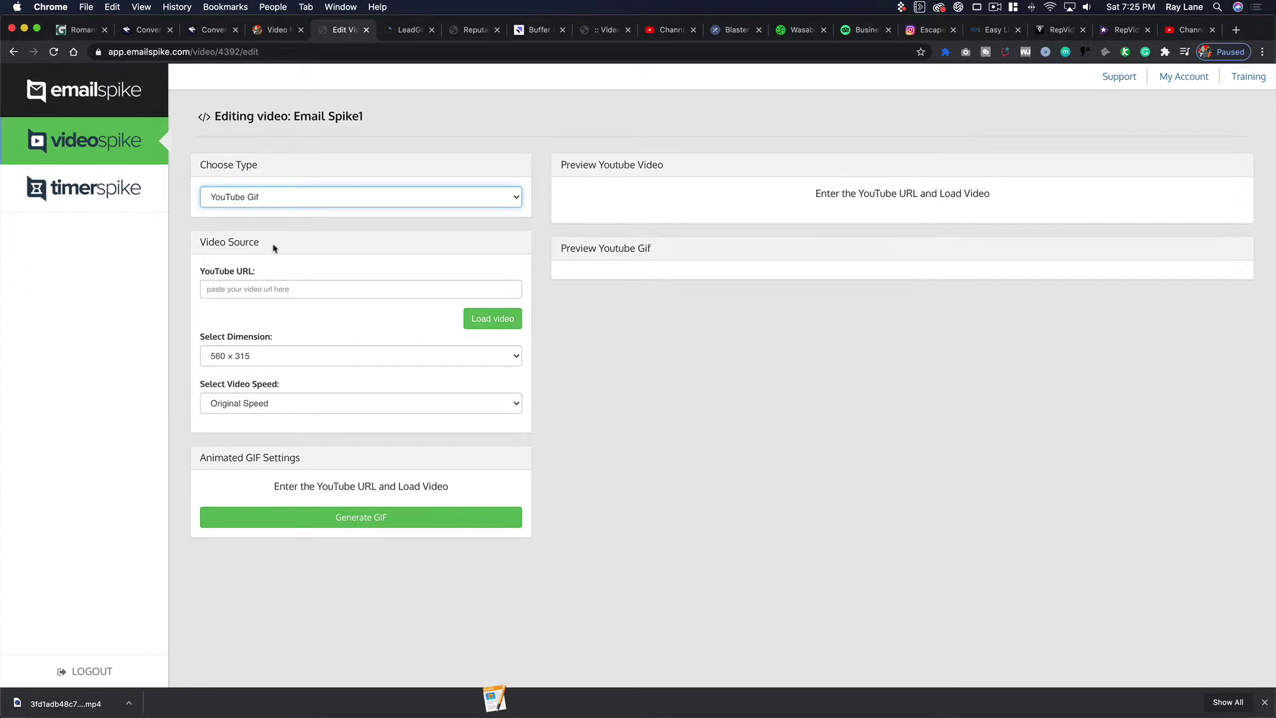
click(288, 203)
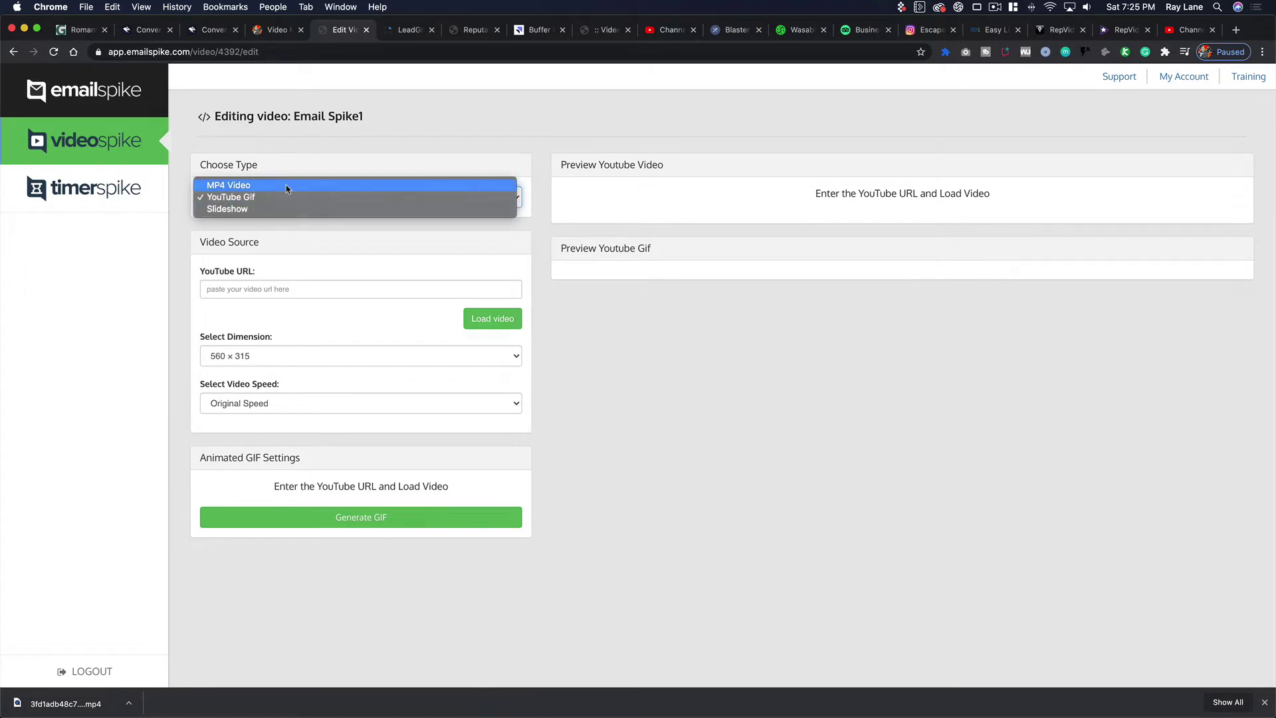
click(288, 186)
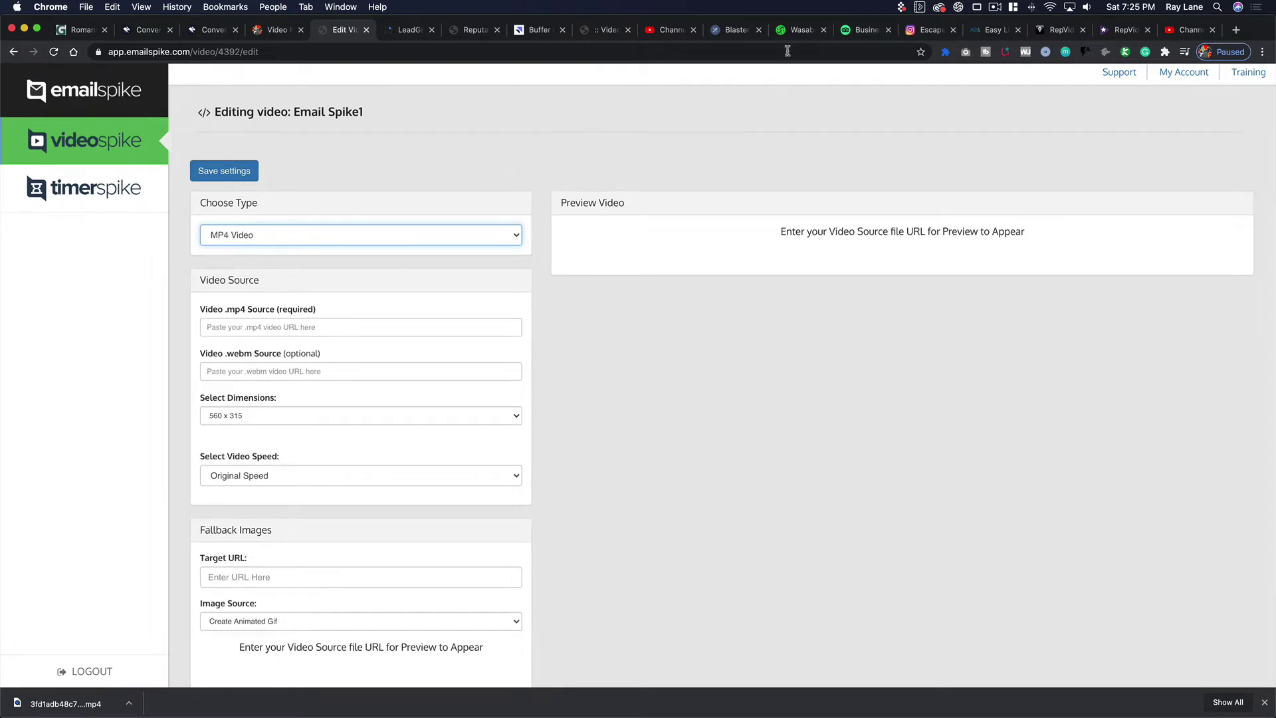
- Switch to the Wasabi storage console and sign in with the prefilled account credentials
click(798, 30)
click(756, 406)
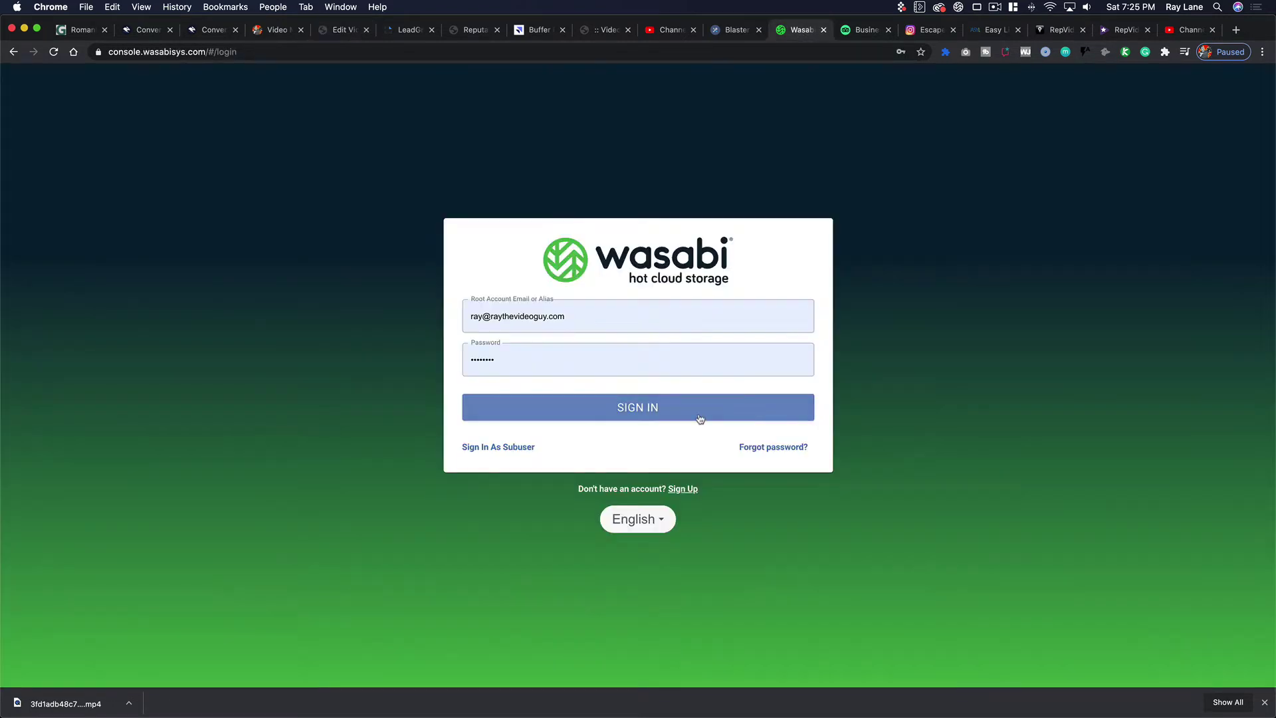
click(638, 408)
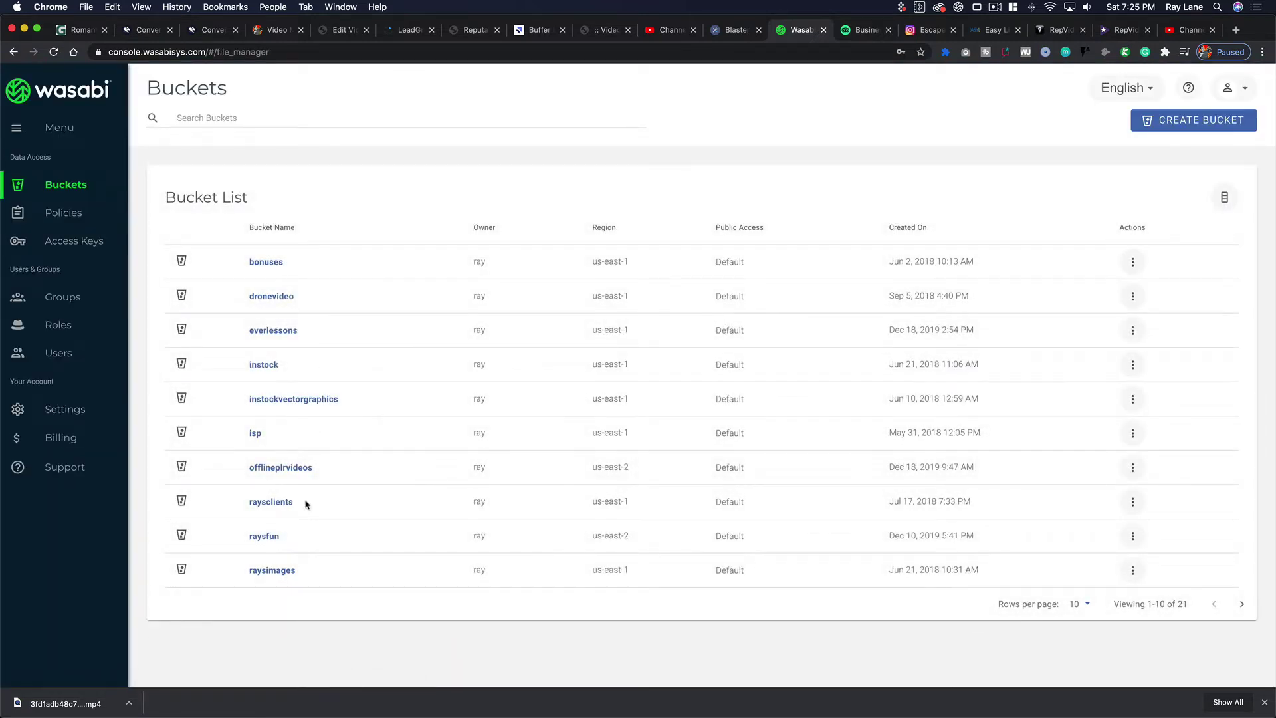
- Open the repvideos bucket and copy the file link of TheRoofClinic.mp4
click(1242, 603)
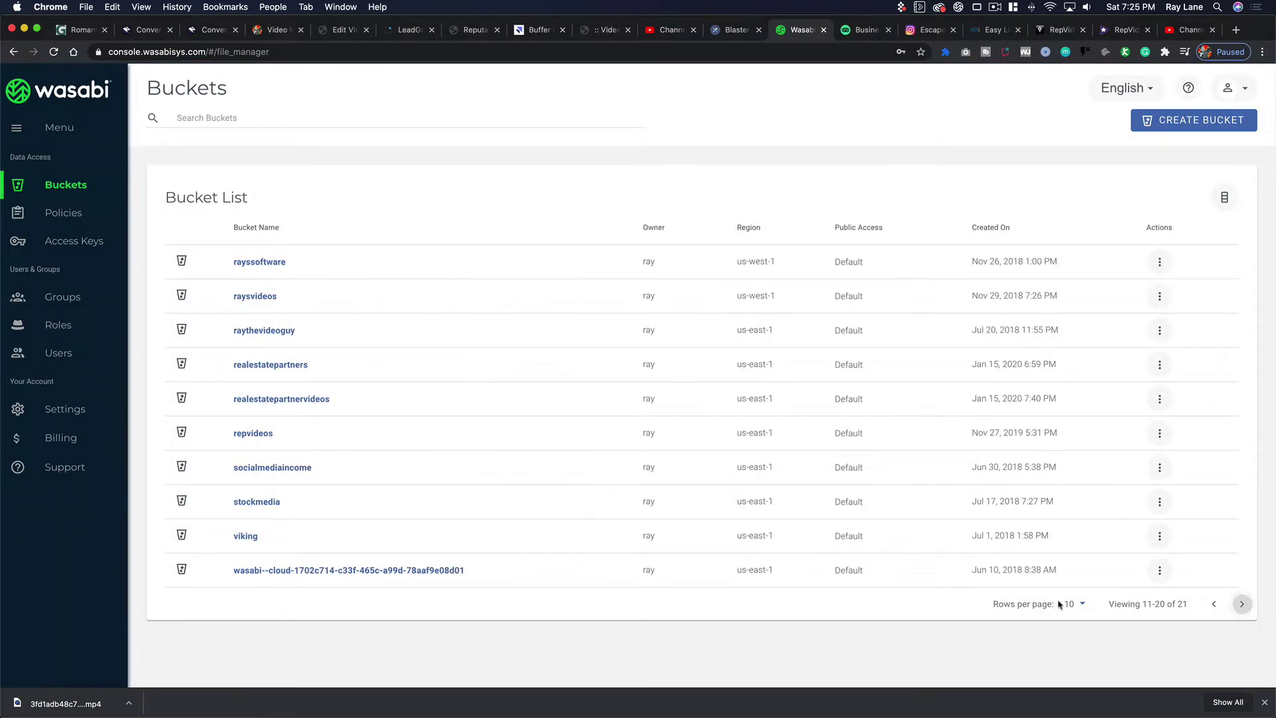
click(266, 434)
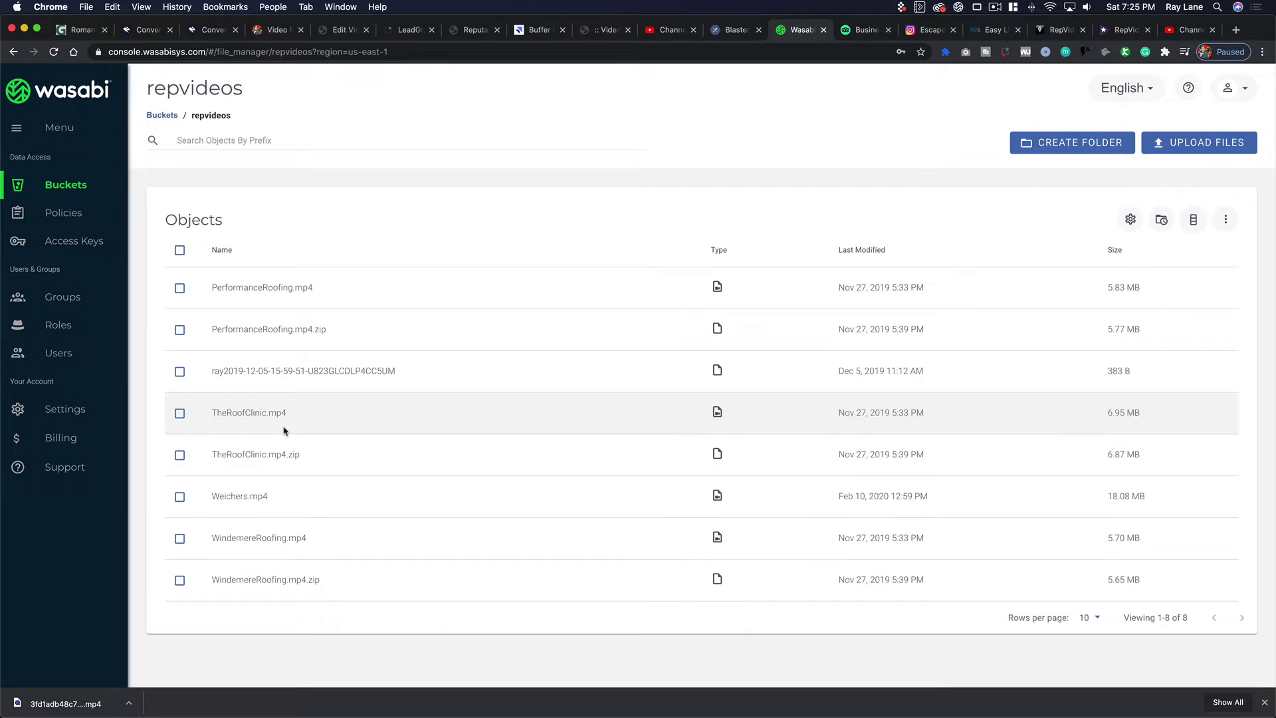
click(283, 431)
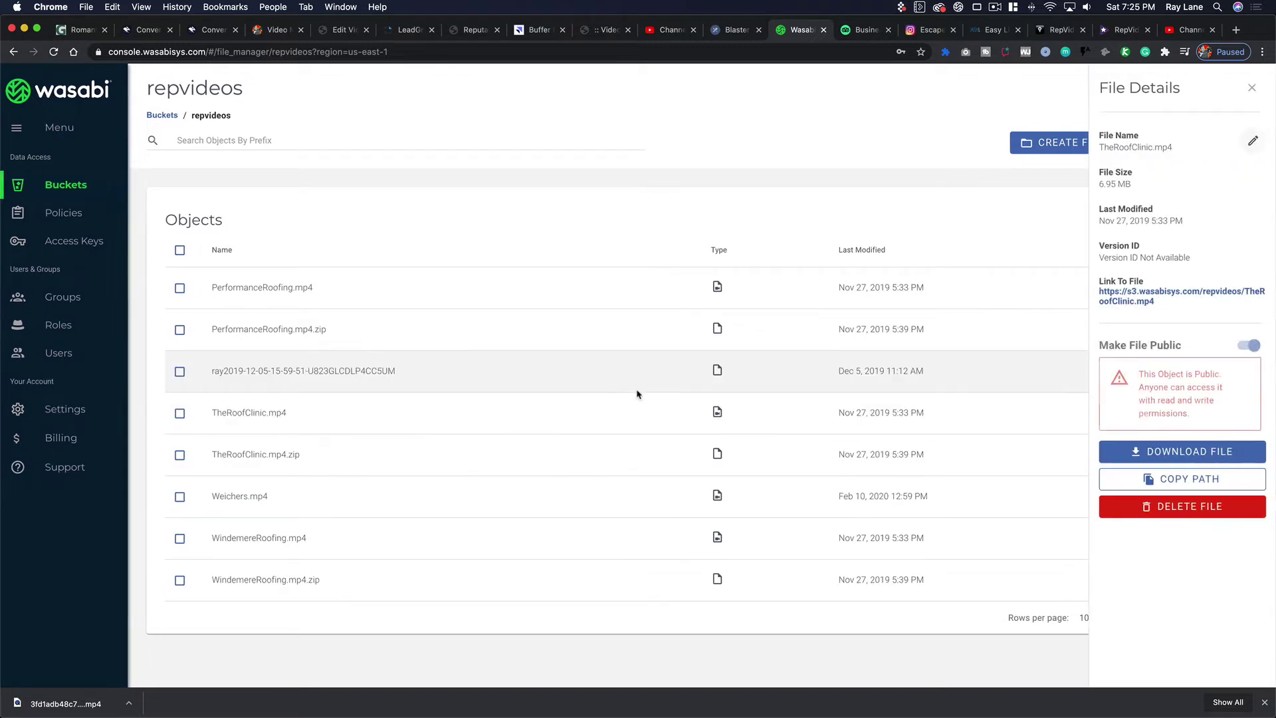
drag(1163, 311, 1101, 290)
key(super+c)
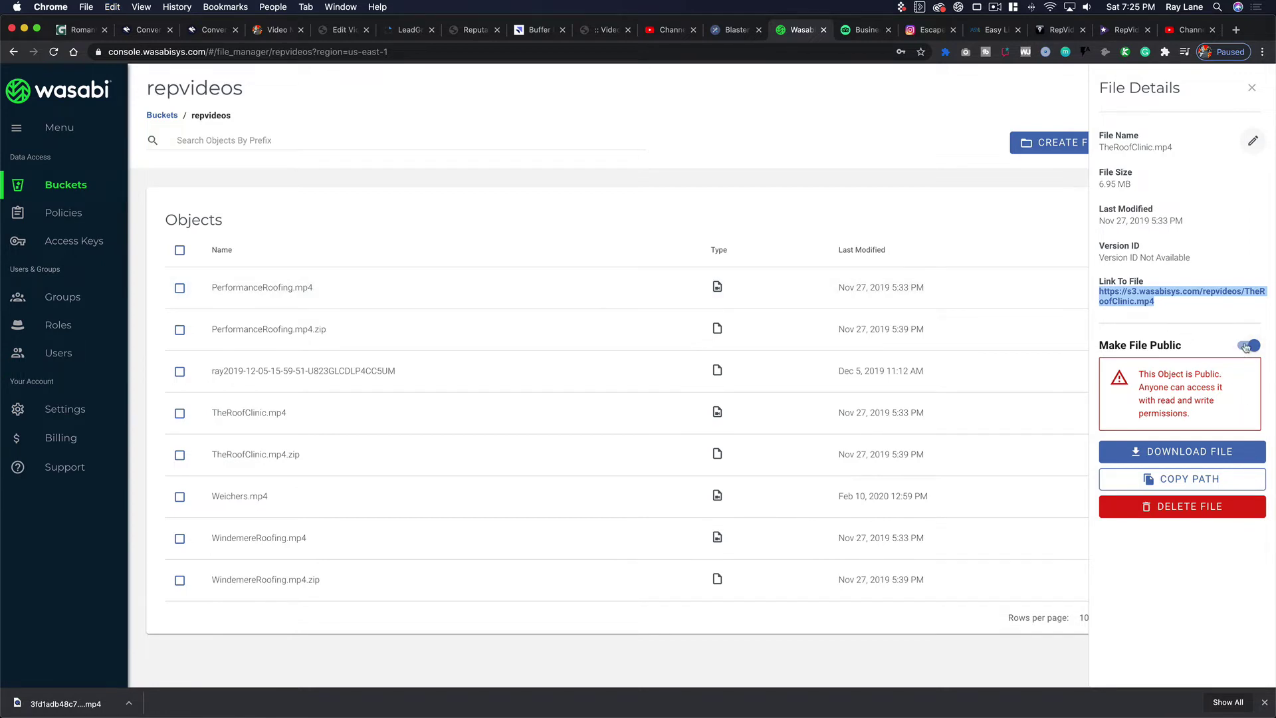
- Return to the VideoSpike video editor and paste the copied TheRoofClinic.mp4 link as the required .mp4 source
click(344, 31)
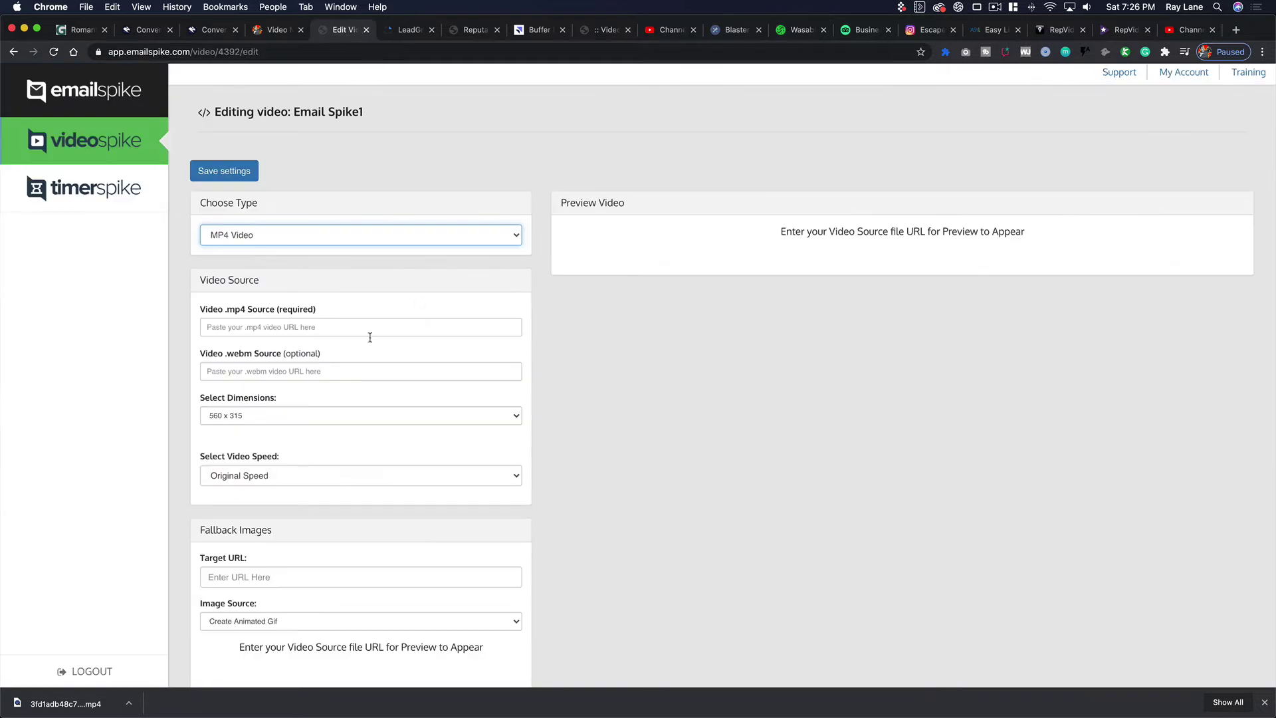
click(238, 328)
key(super+v)
click(289, 374)
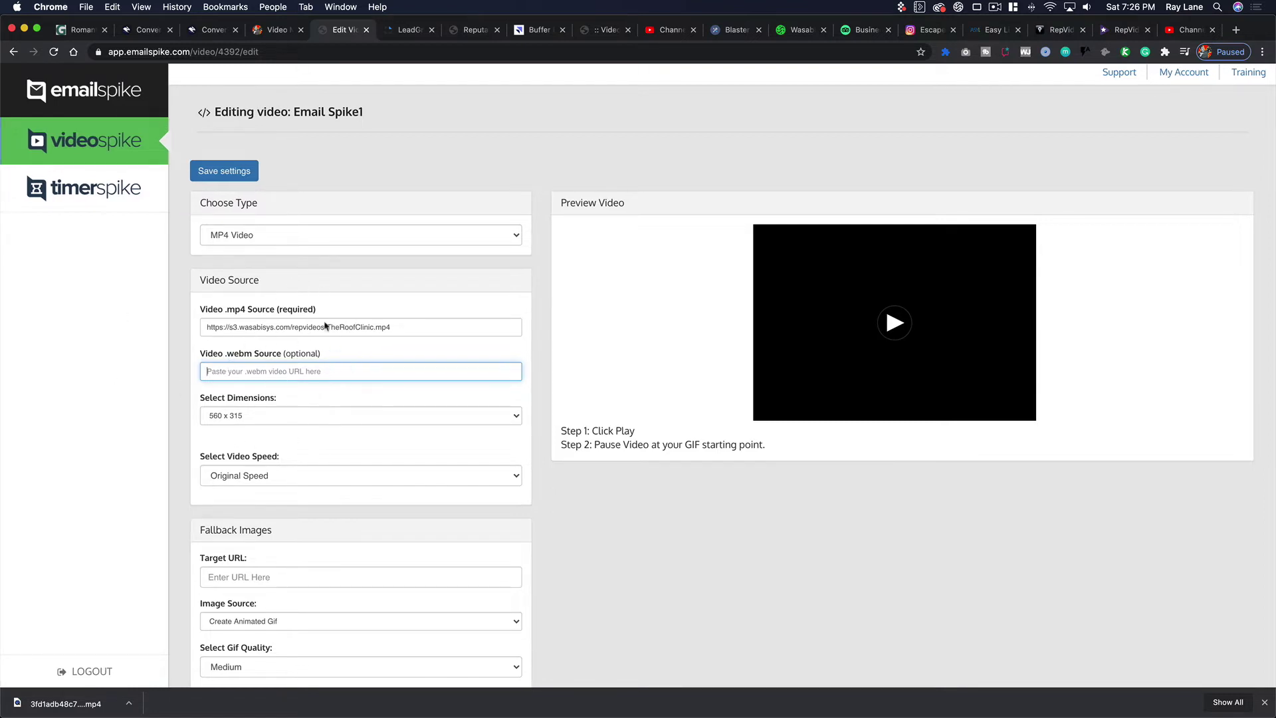
scroll(292, 395, up, 1)
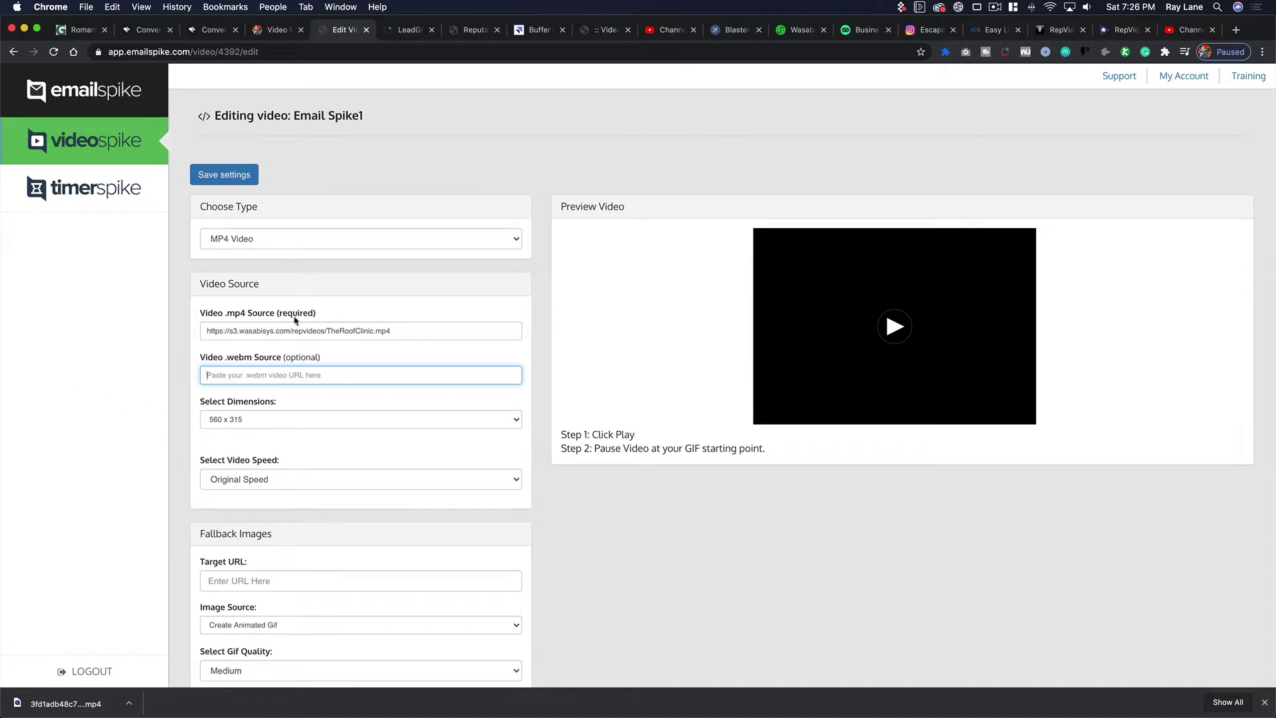
- Choose 560 x 315 as the video dimensions and keep the video speed at Original Speed
click(256, 419)
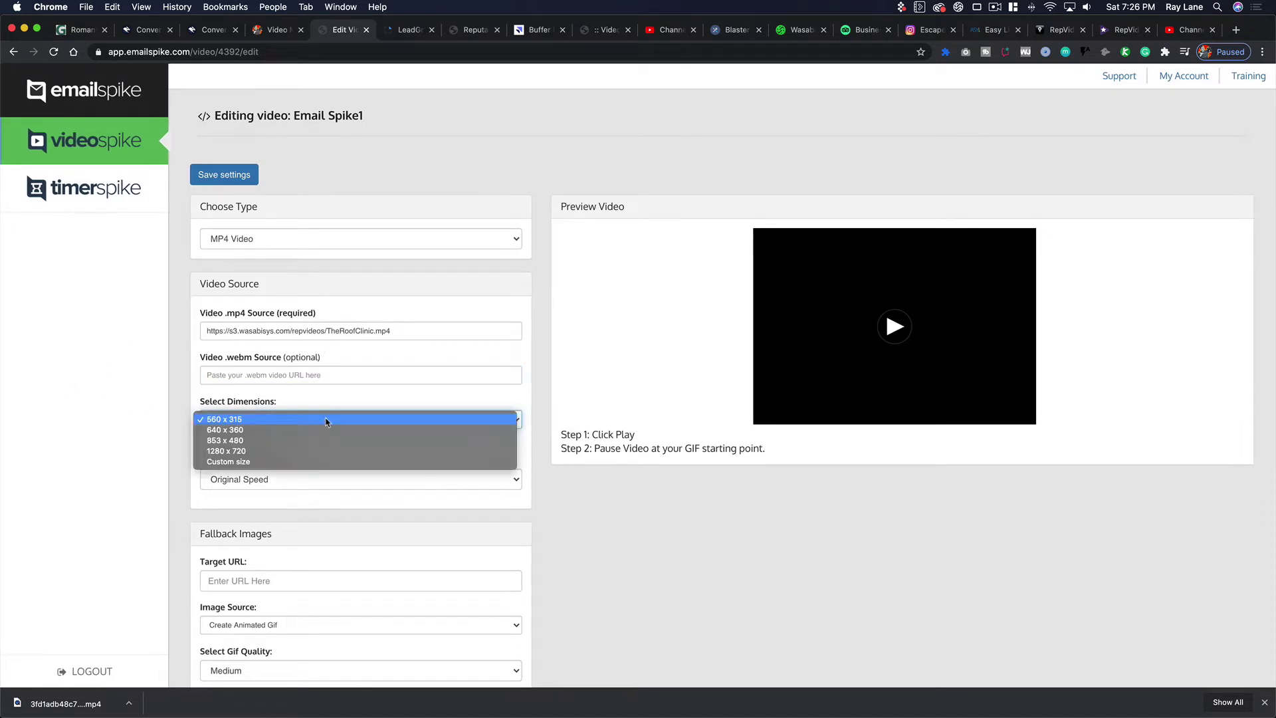
click(251, 420)
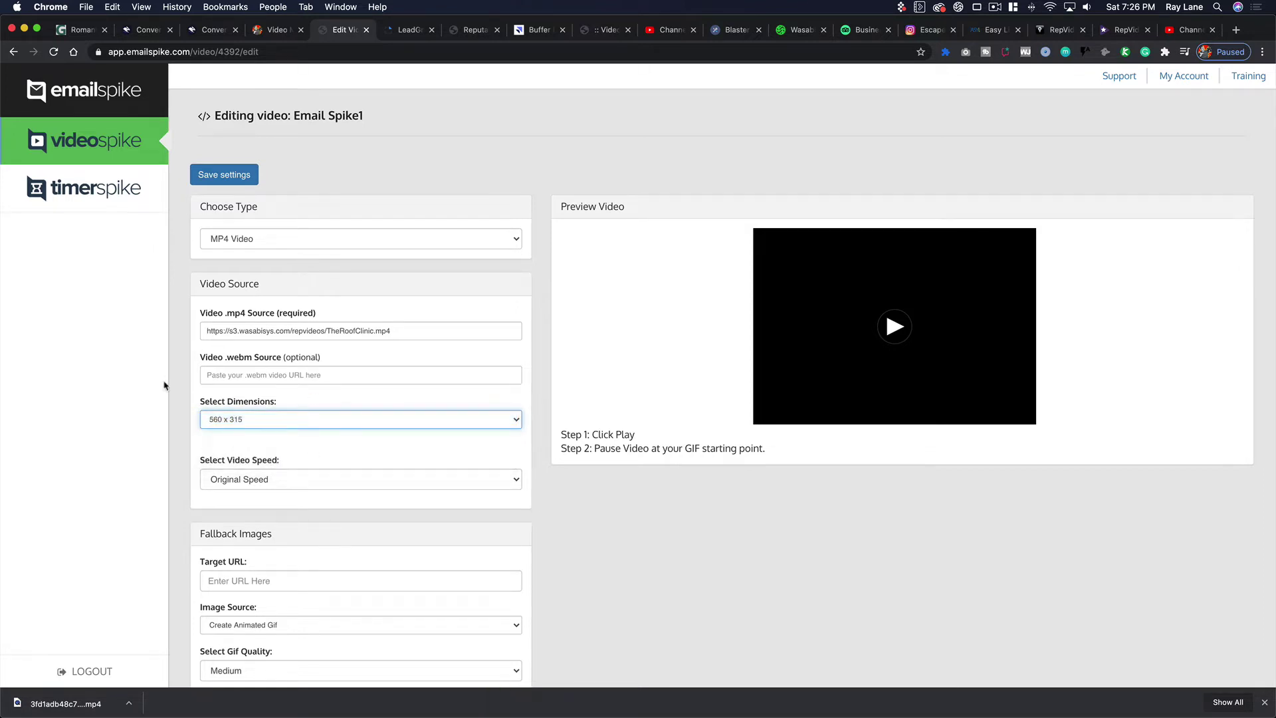
click(249, 485)
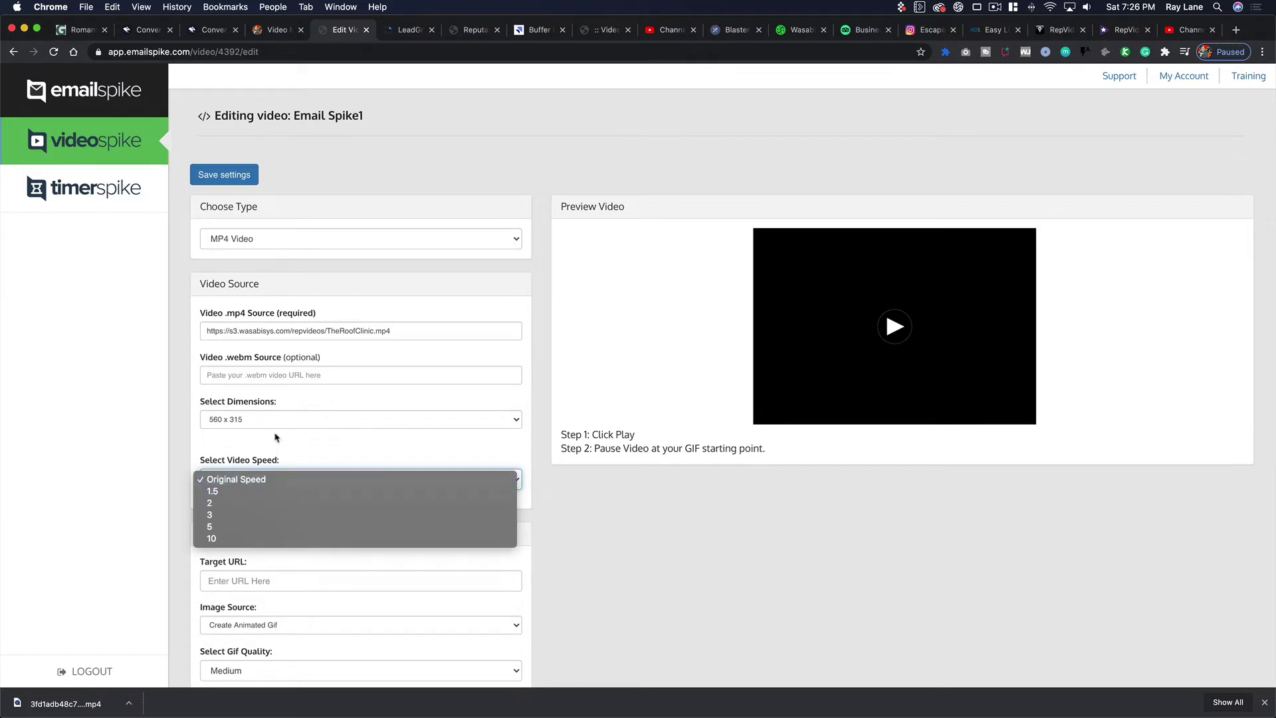
click(283, 456)
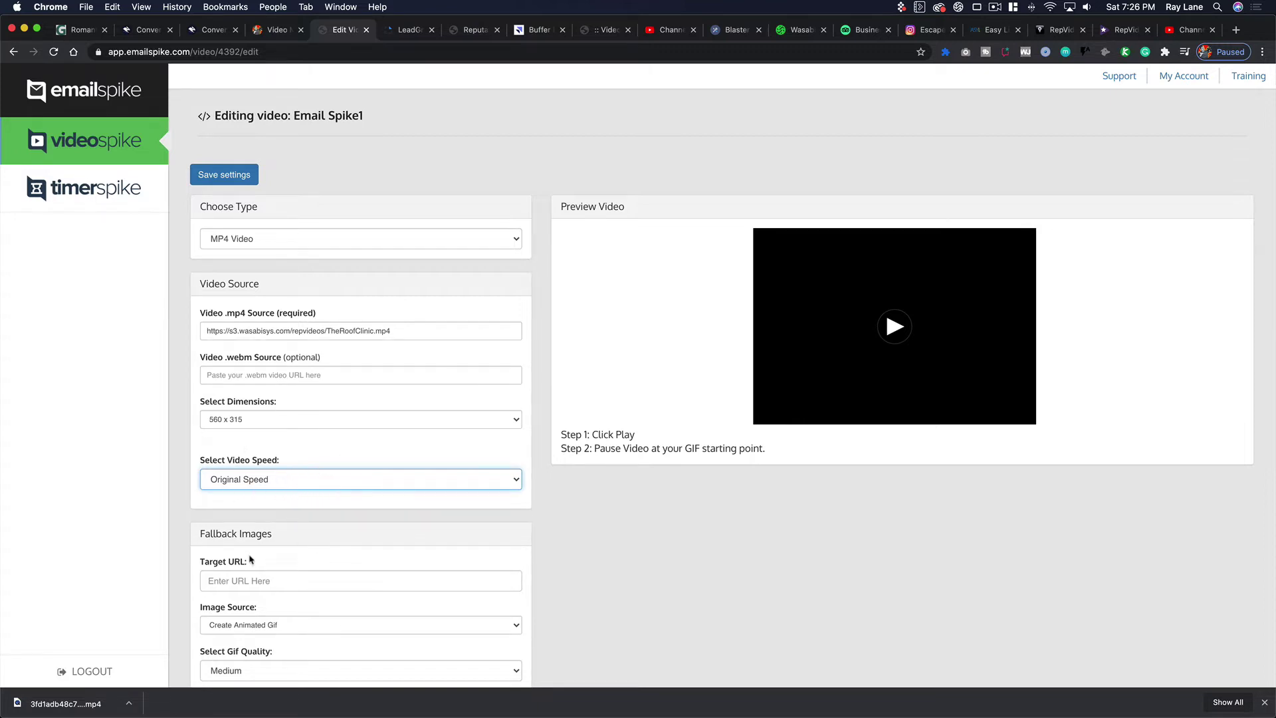
scroll(252, 560, down, 3)
scroll(209, 587, down, 5)
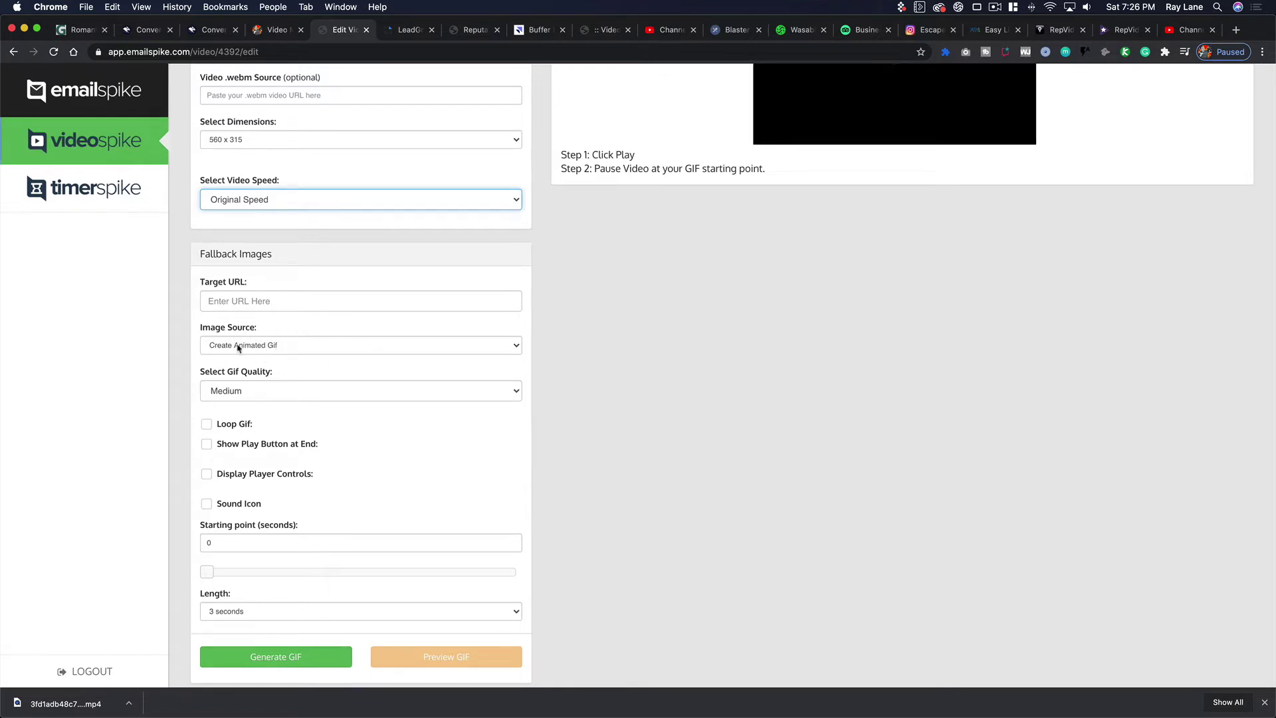
click(261, 346)
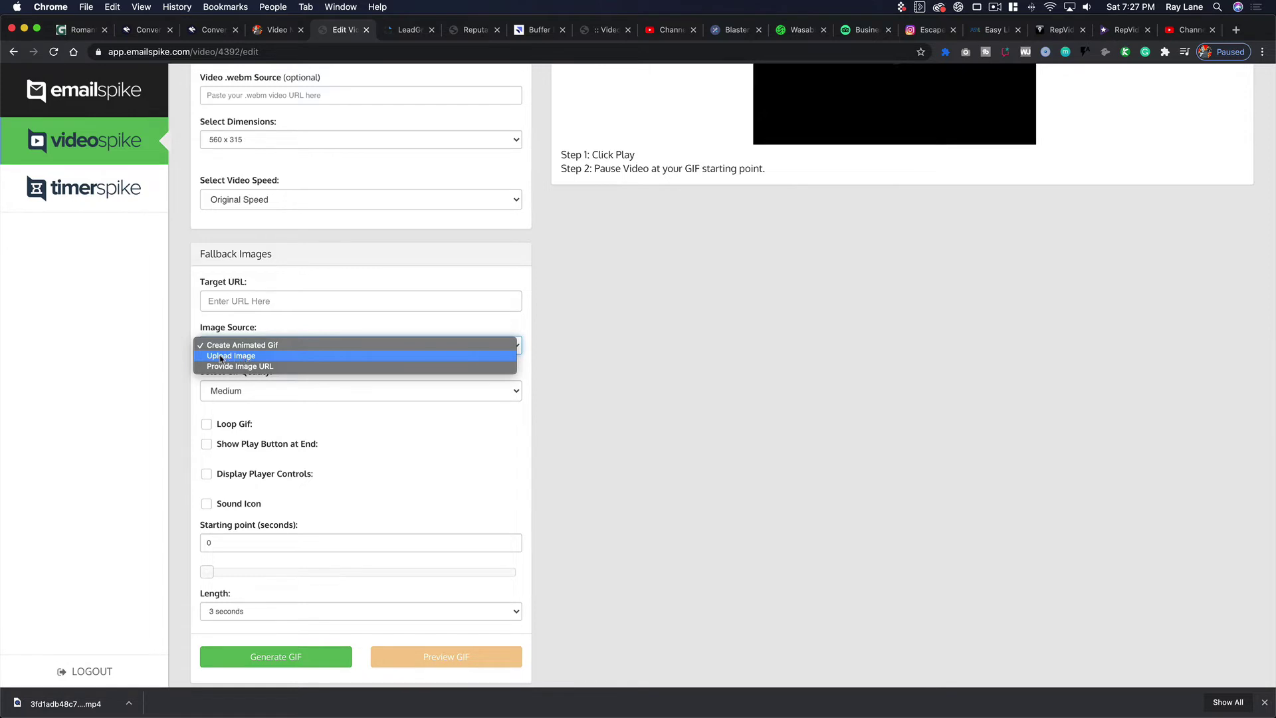
click(173, 342)
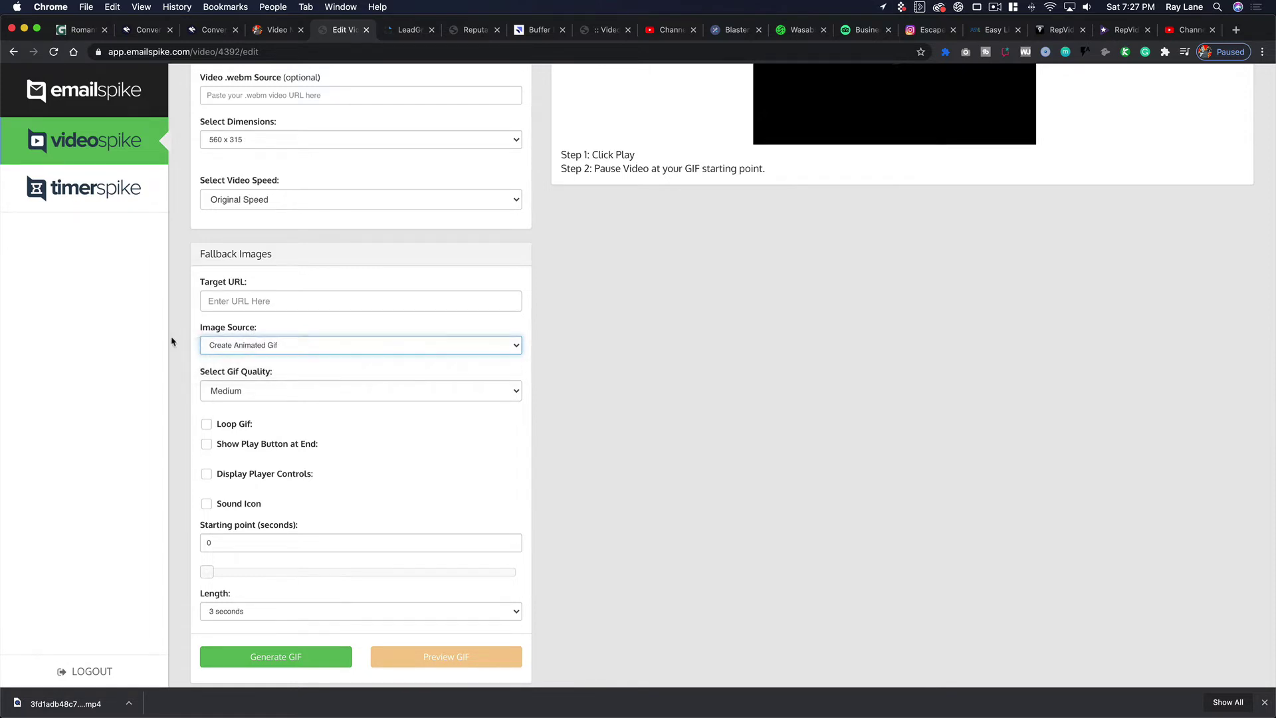
click(243, 298)
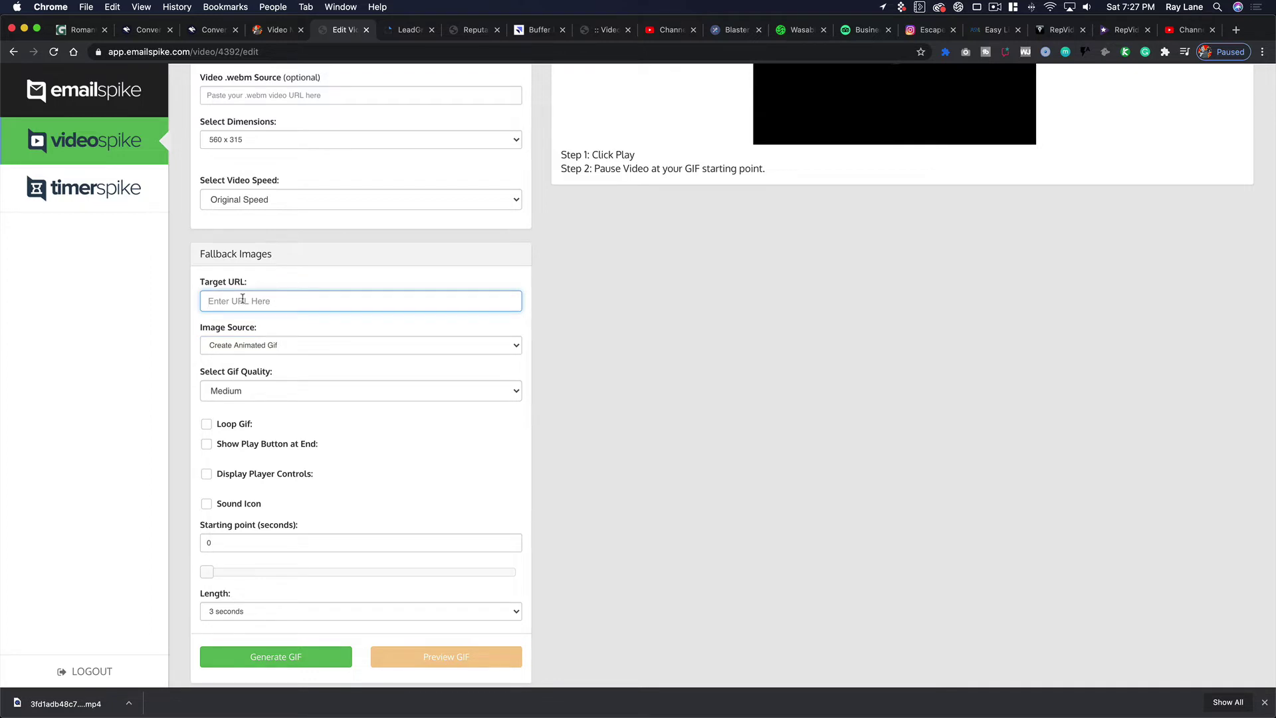
text(h)
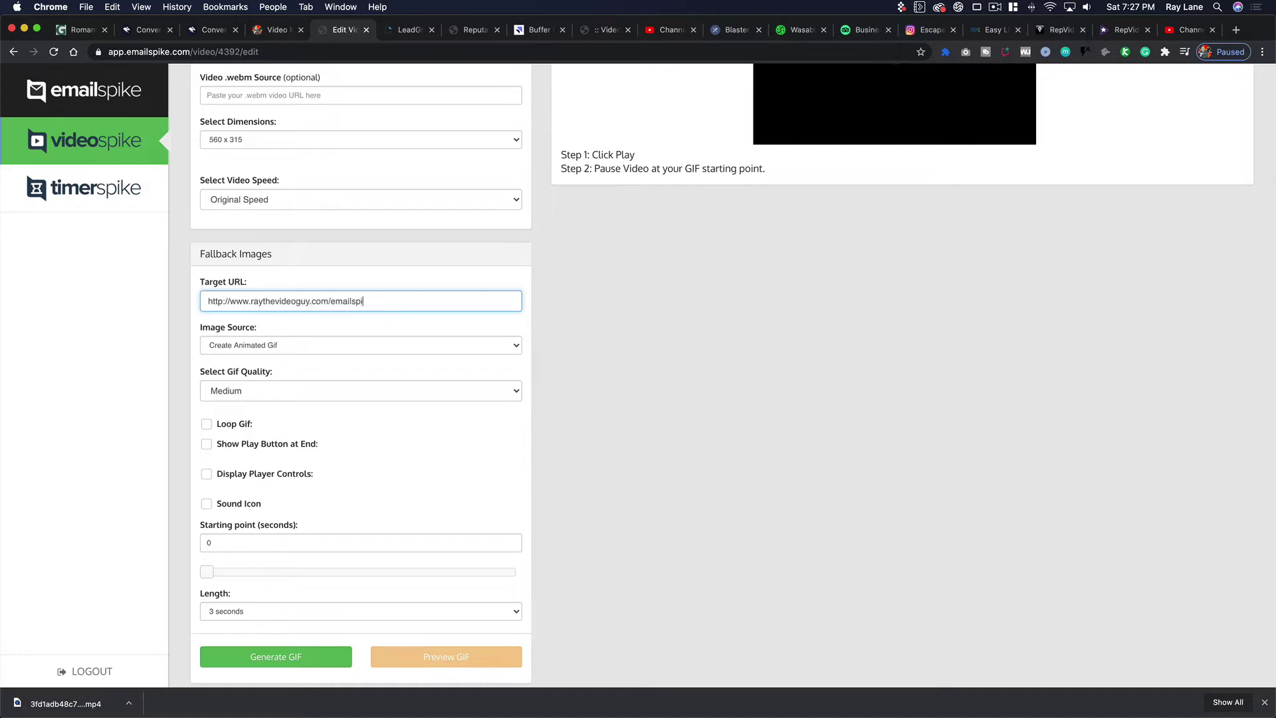
key(Tab)
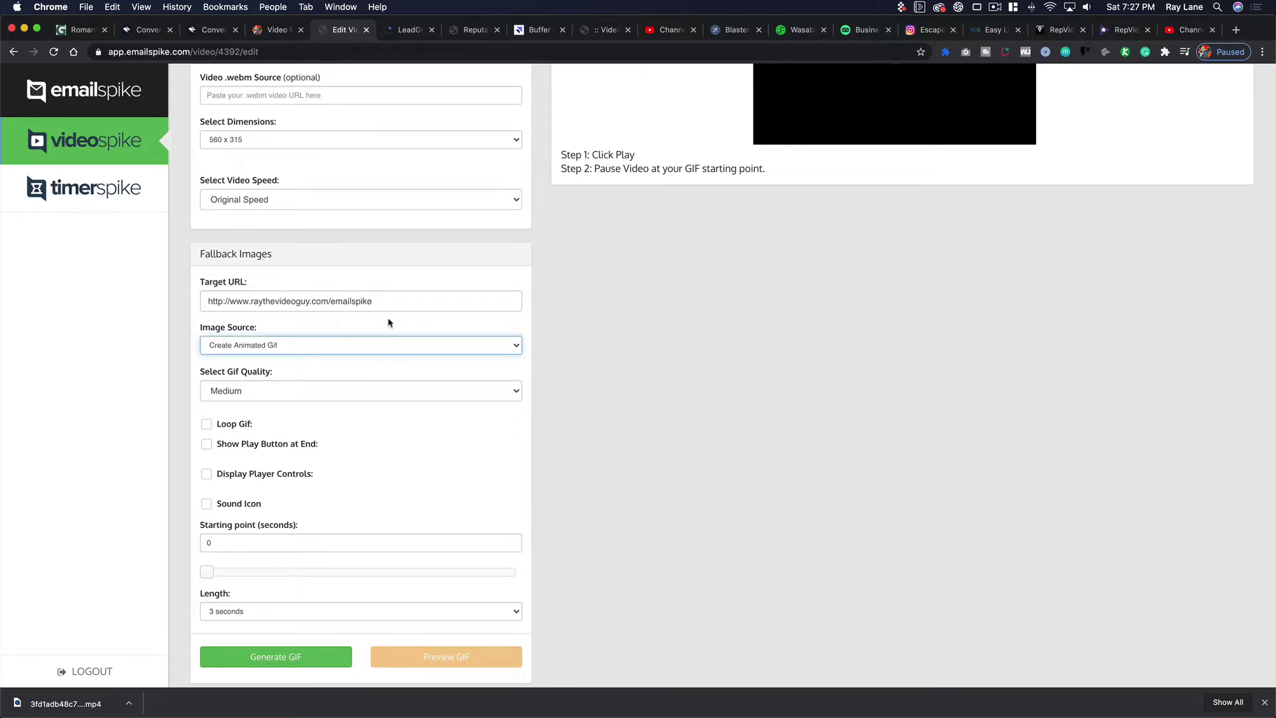
- Keep the fallback GIF quality at Medium and leave GIF looping disabled
click(234, 390)
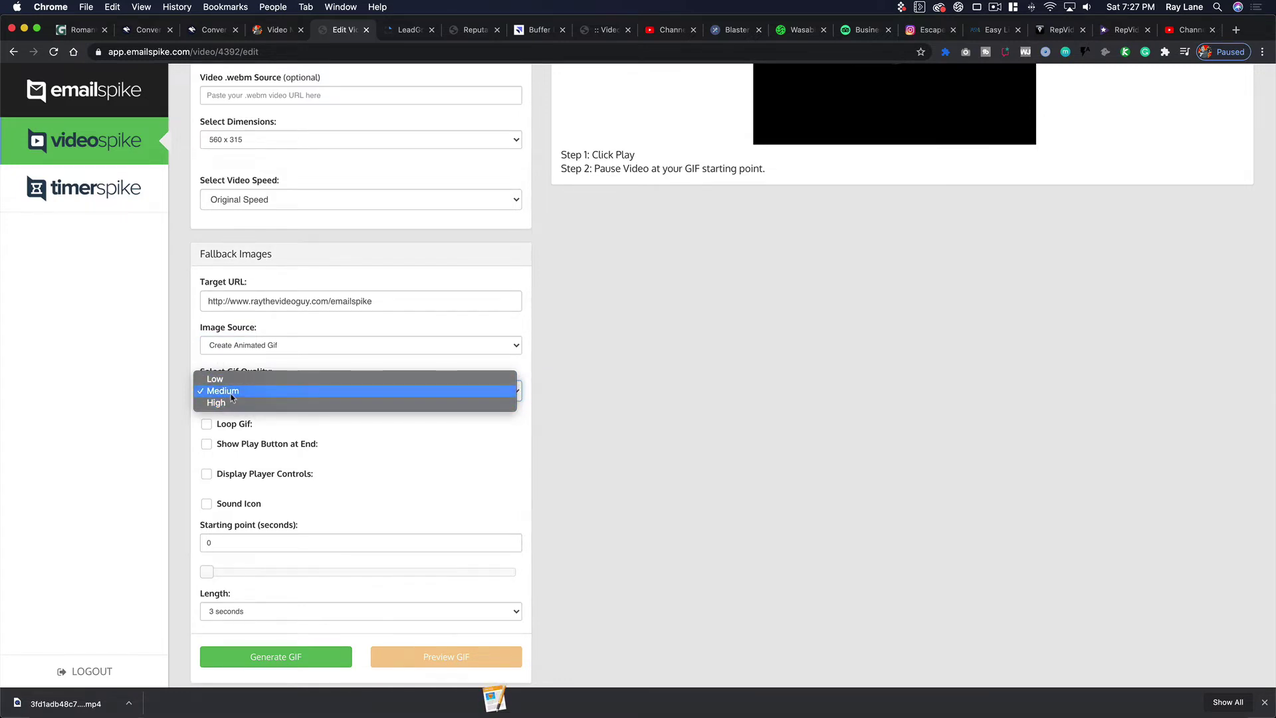
click(232, 394)
click(206, 424)
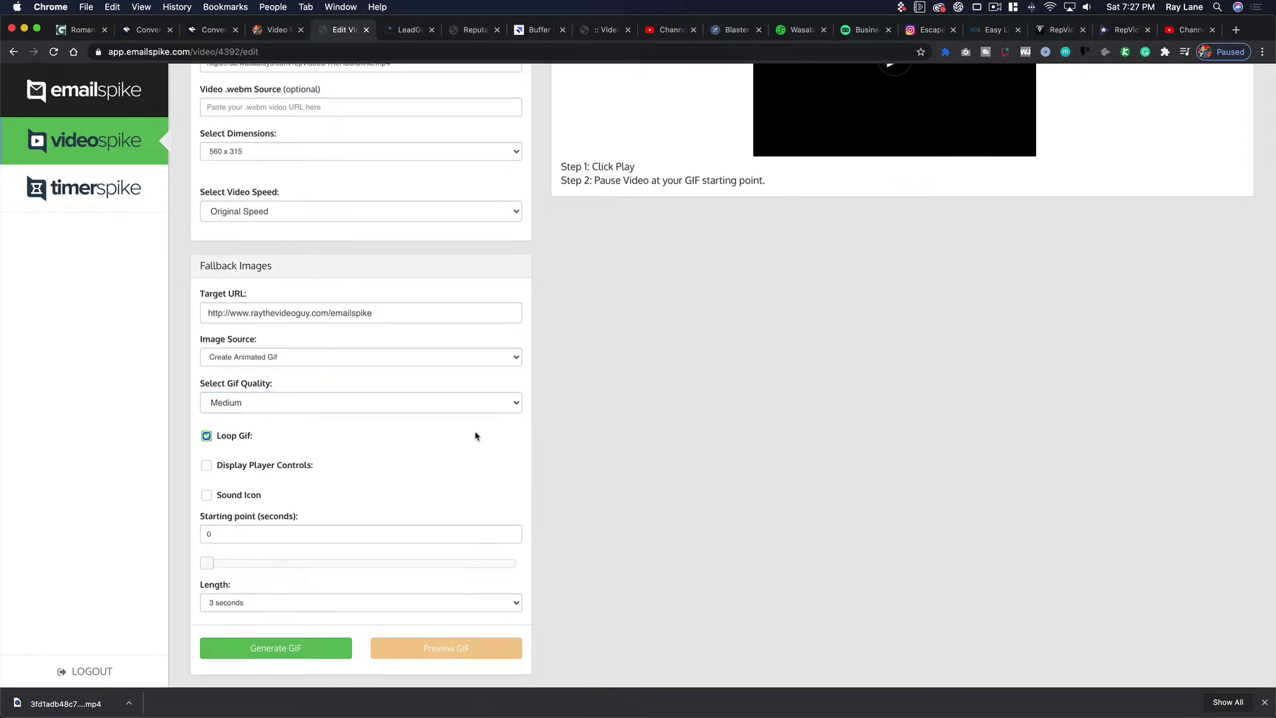
click(207, 436)
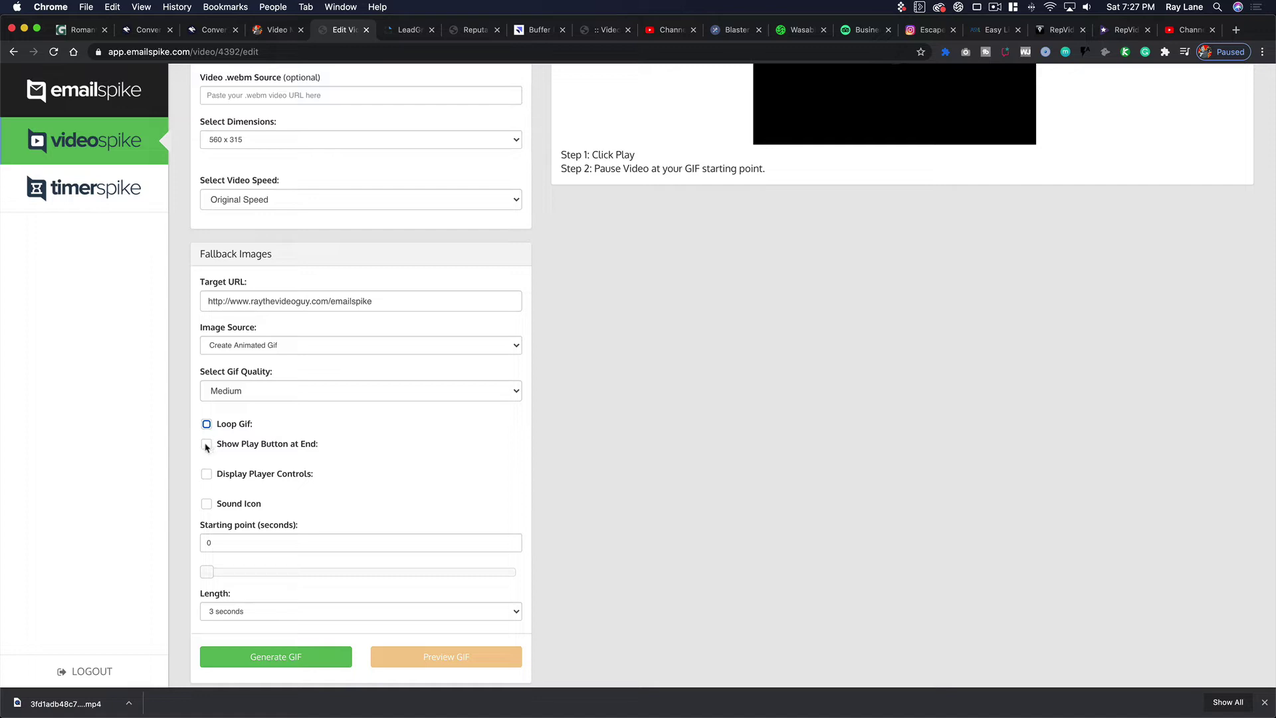
- Show a red play button at the end of the GIF and display player controls with a moving progress bar
click(207, 445)
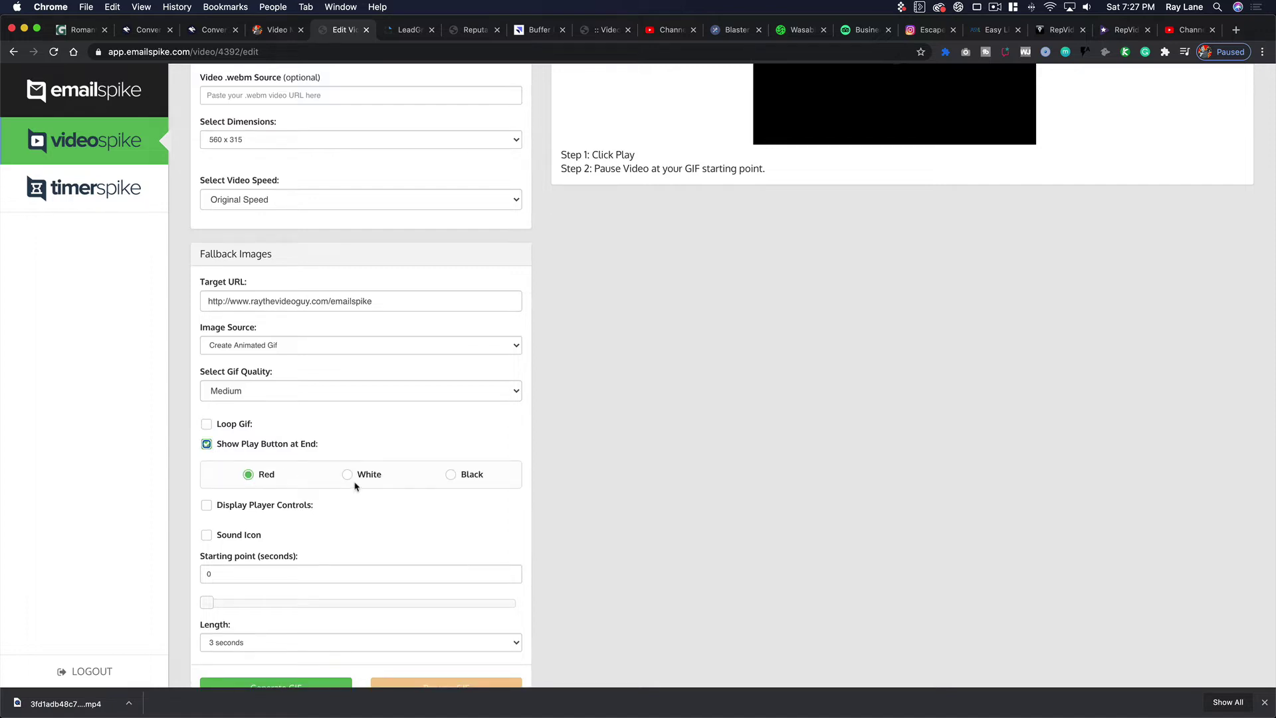
click(347, 474)
click(249, 476)
click(210, 511)
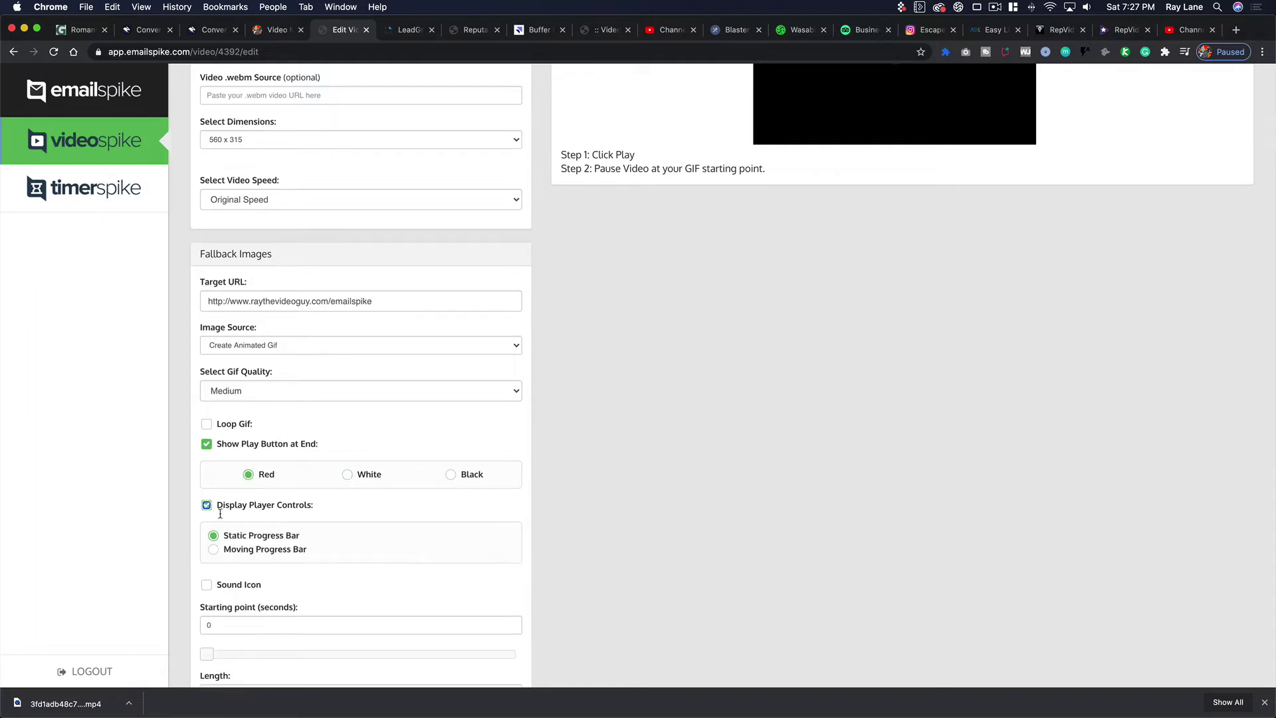
click(213, 551)
scroll(357, 537, down, 2)
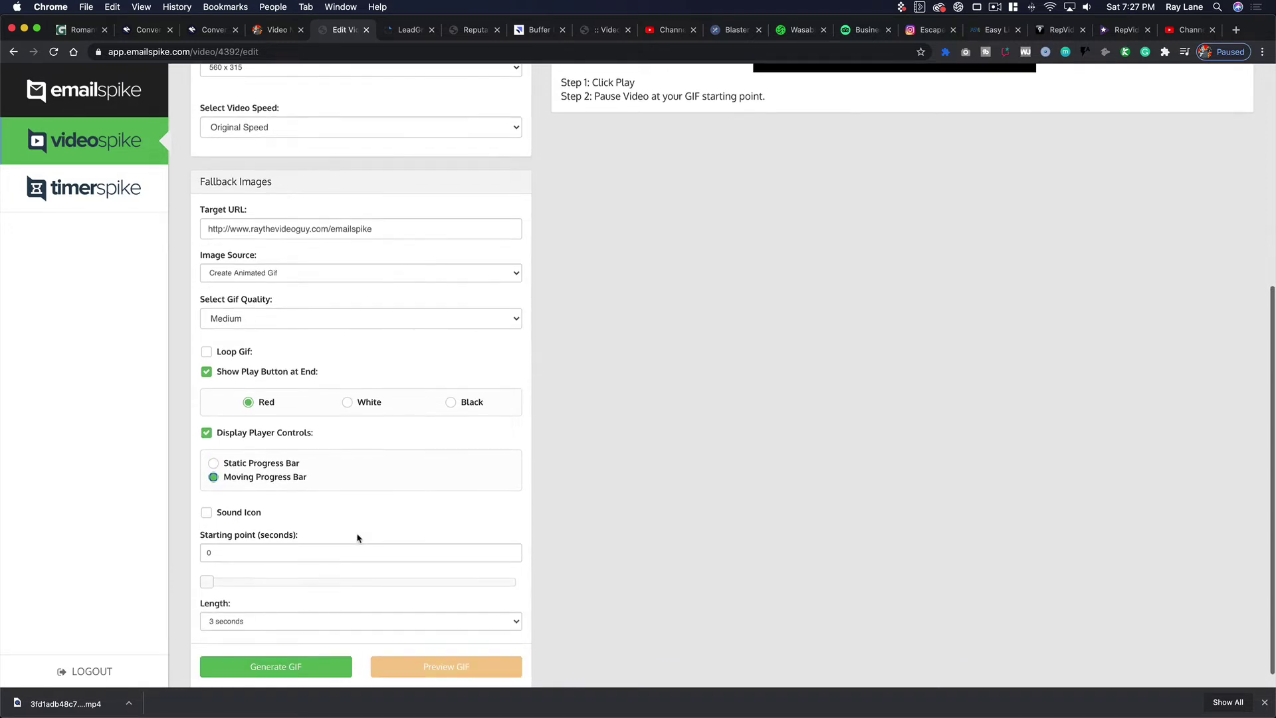
scroll(357, 537, up, 2)
scroll(357, 538, up, 5)
scroll(376, 547, down, 5)
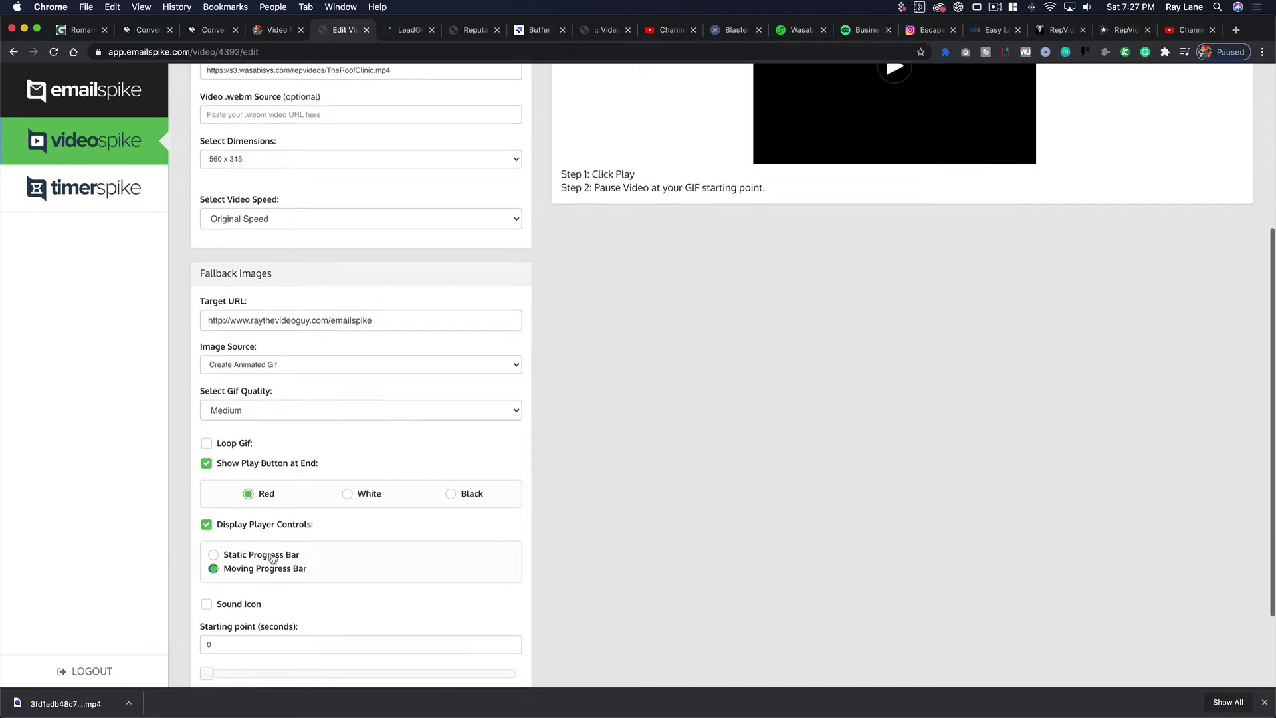
scroll(365, 516, down, 3)
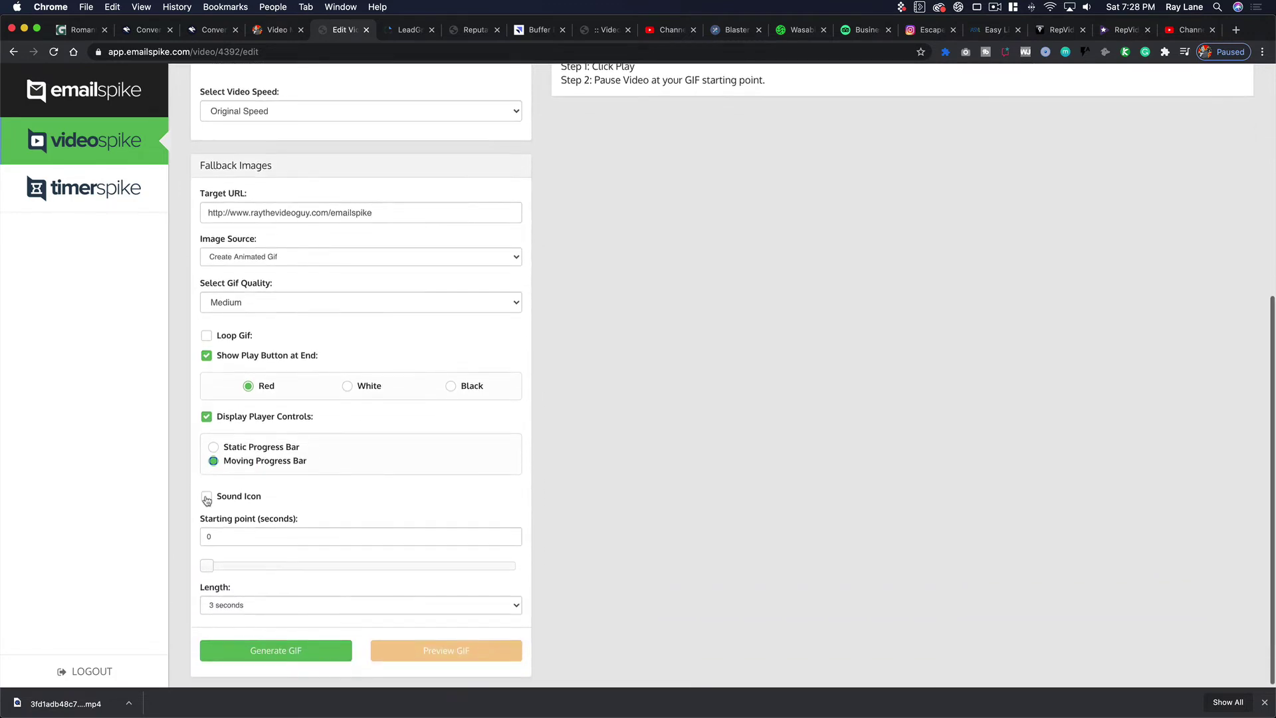
- Leave the sound icon disabled and set the GIF length to 10 seconds
click(206, 496)
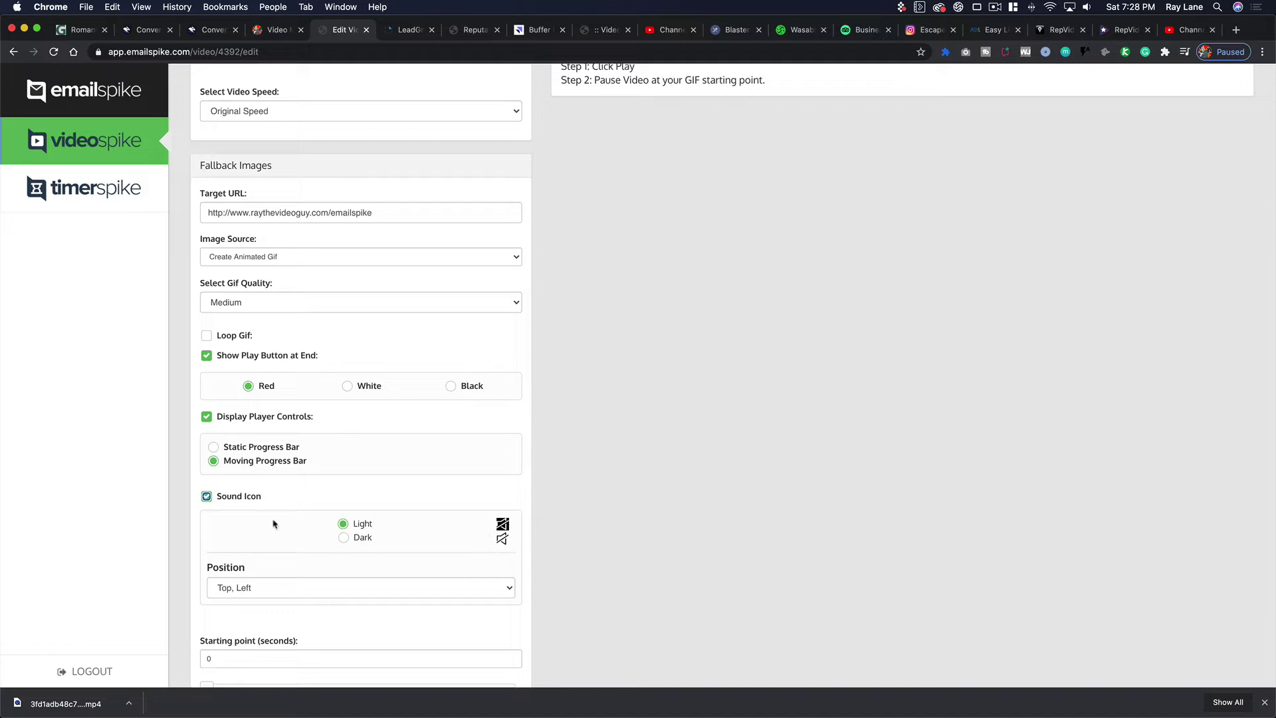
click(207, 496)
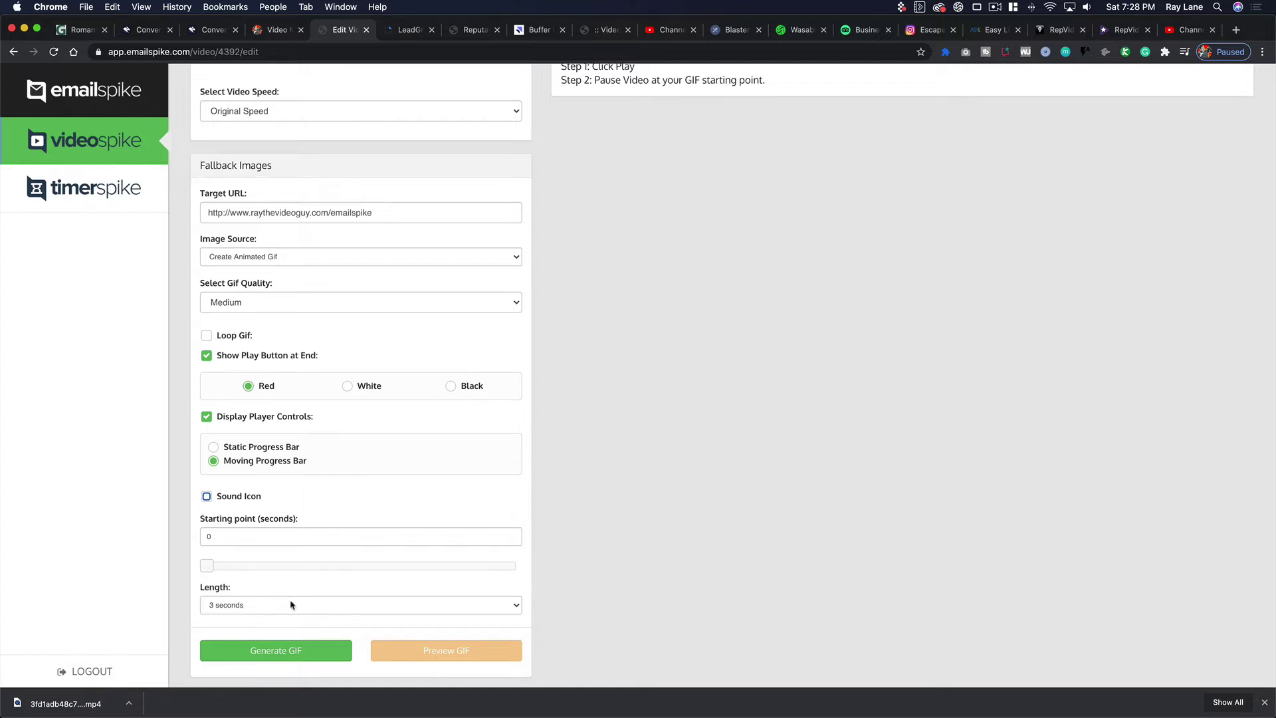
scroll(208, 585, up, 1)
click(238, 606)
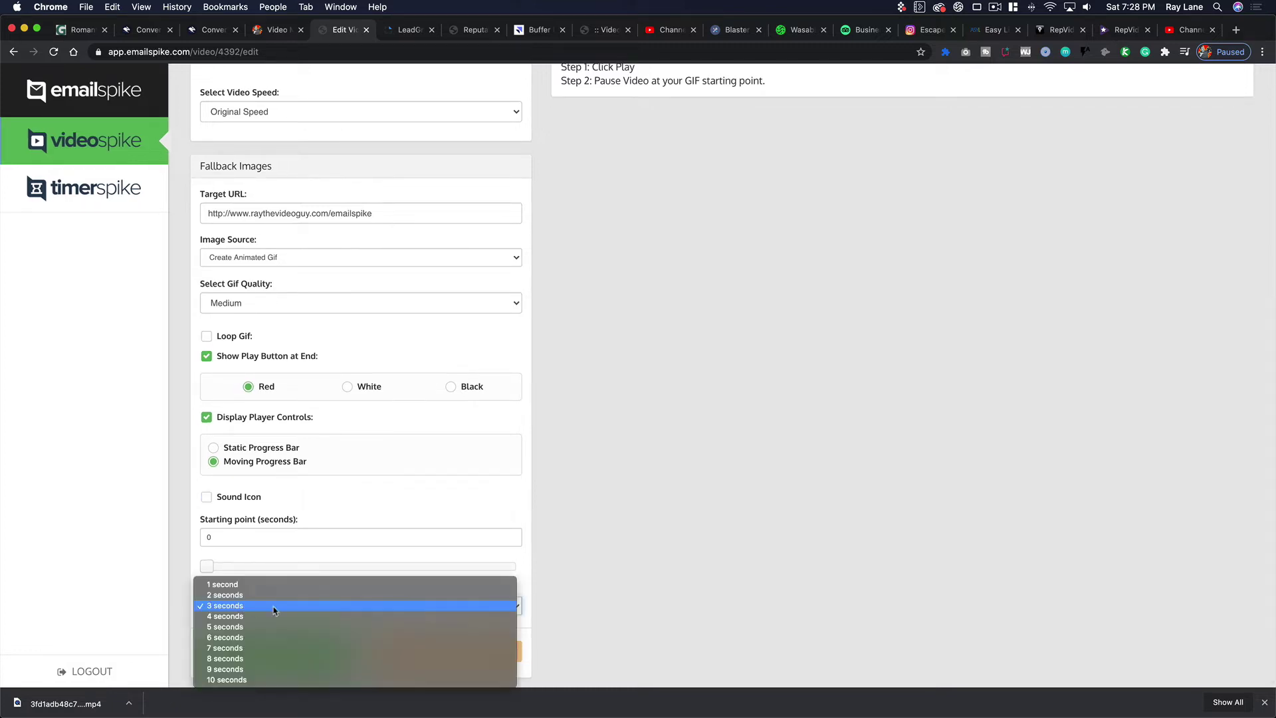
click(263, 680)
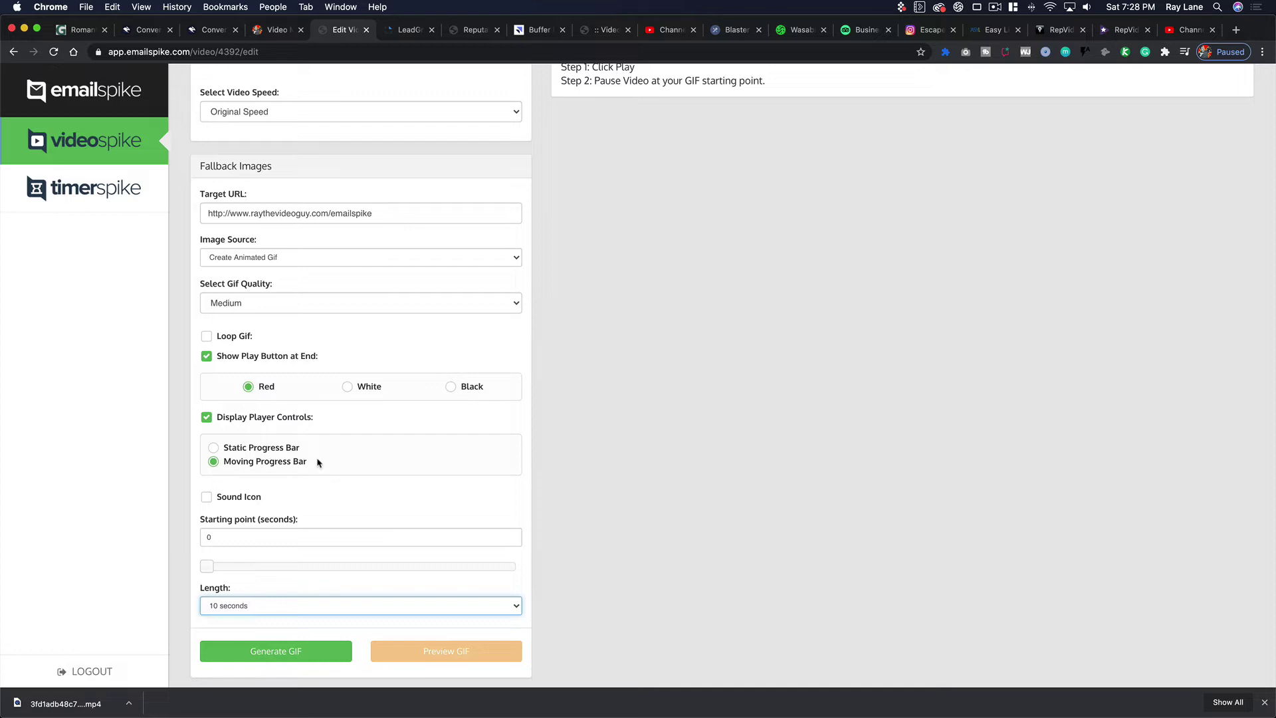
- Play the preview video and pause it at about 3.57 seconds to set the GIF's starting point
scroll(203, 591, up, 2)
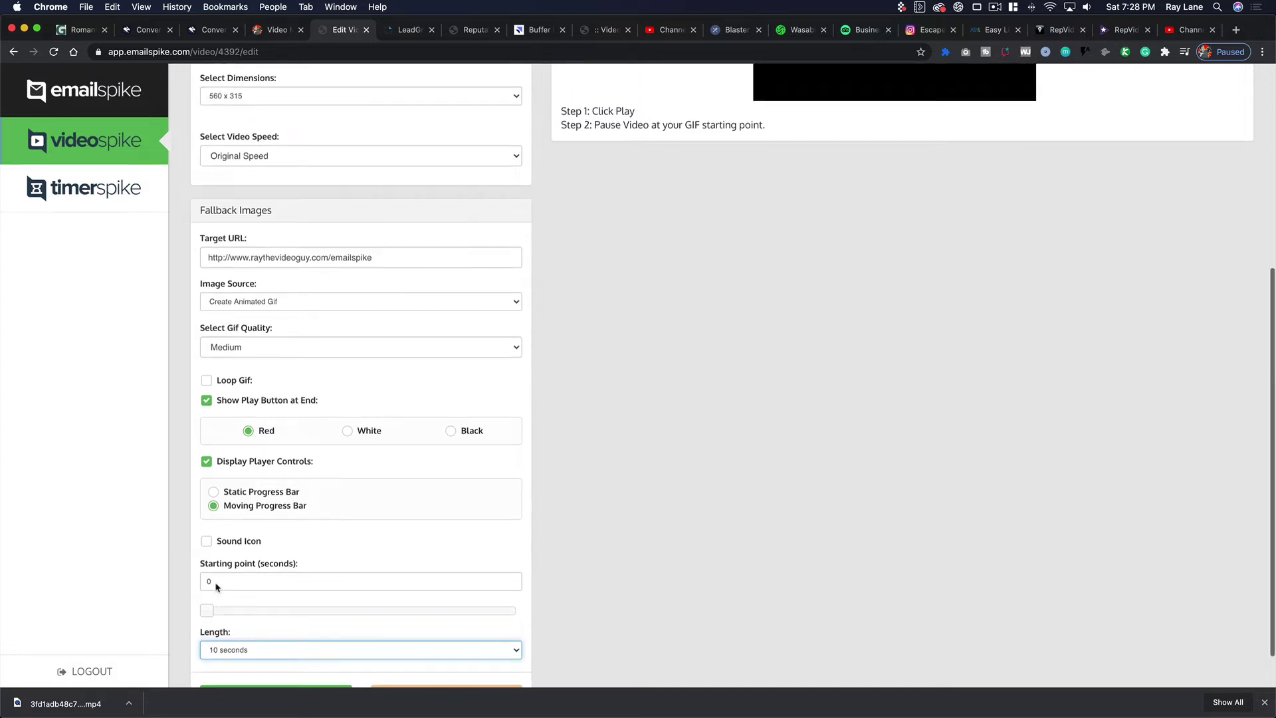
mouse_move(206, 640)
mouse_down()
mouse_move(298, 642)
mouse_move(202, 644)
mouse_up()
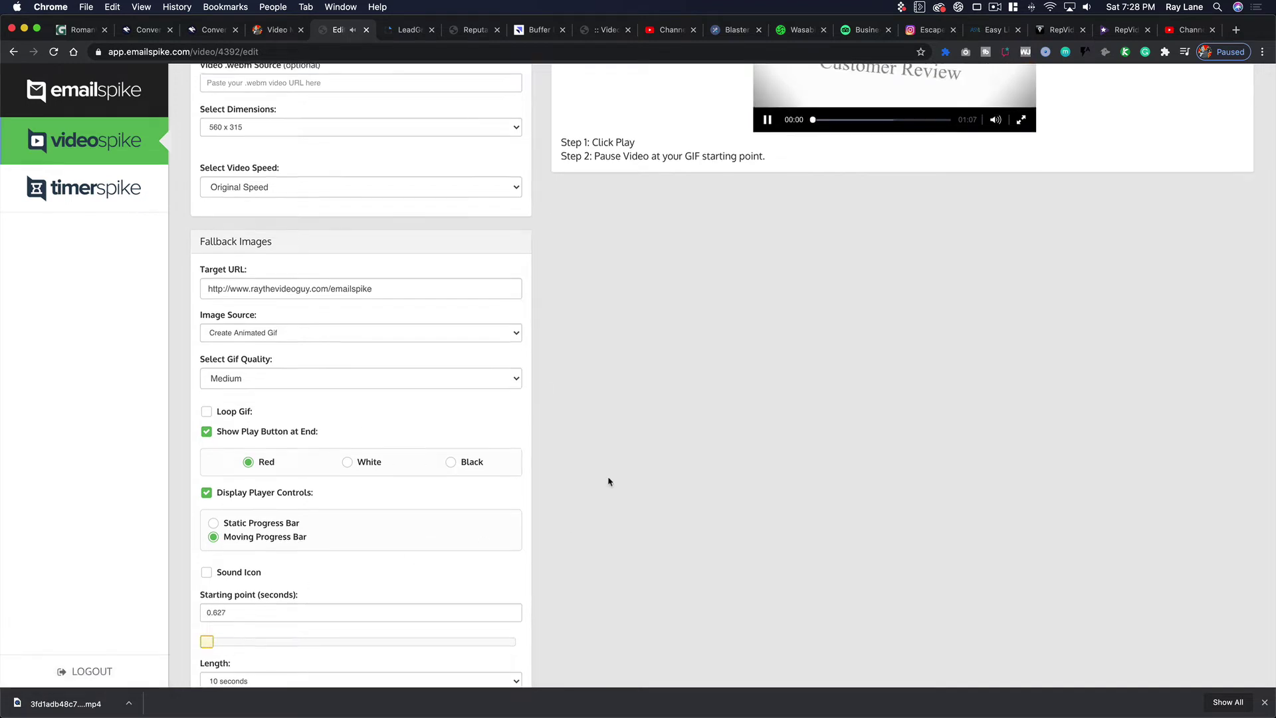
scroll(684, 432, up, 6)
click(768, 360)
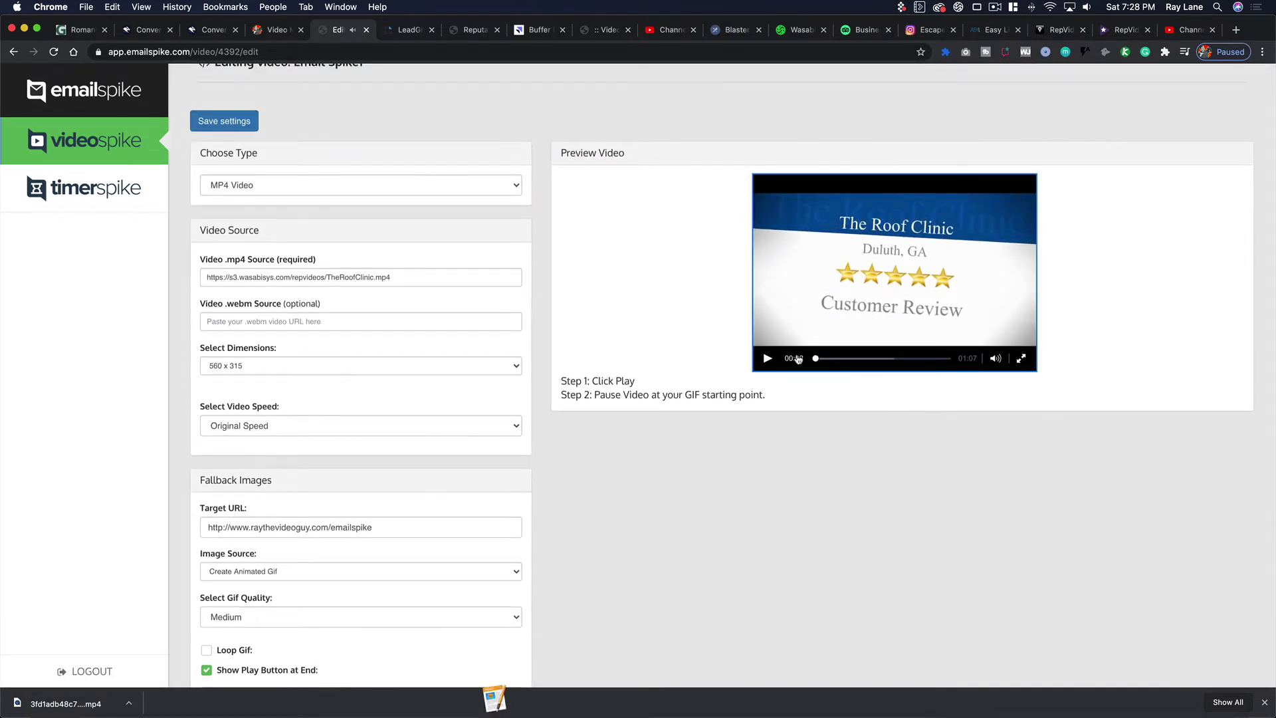
click(768, 360)
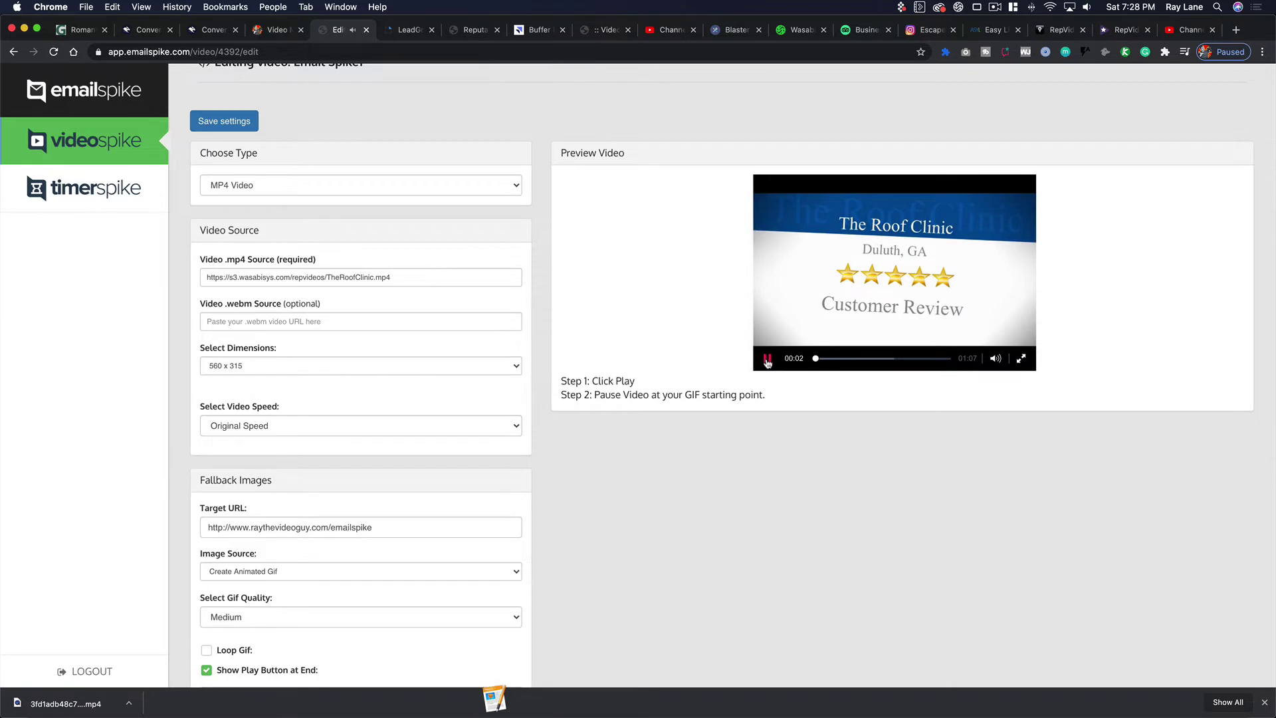
click(768, 360)
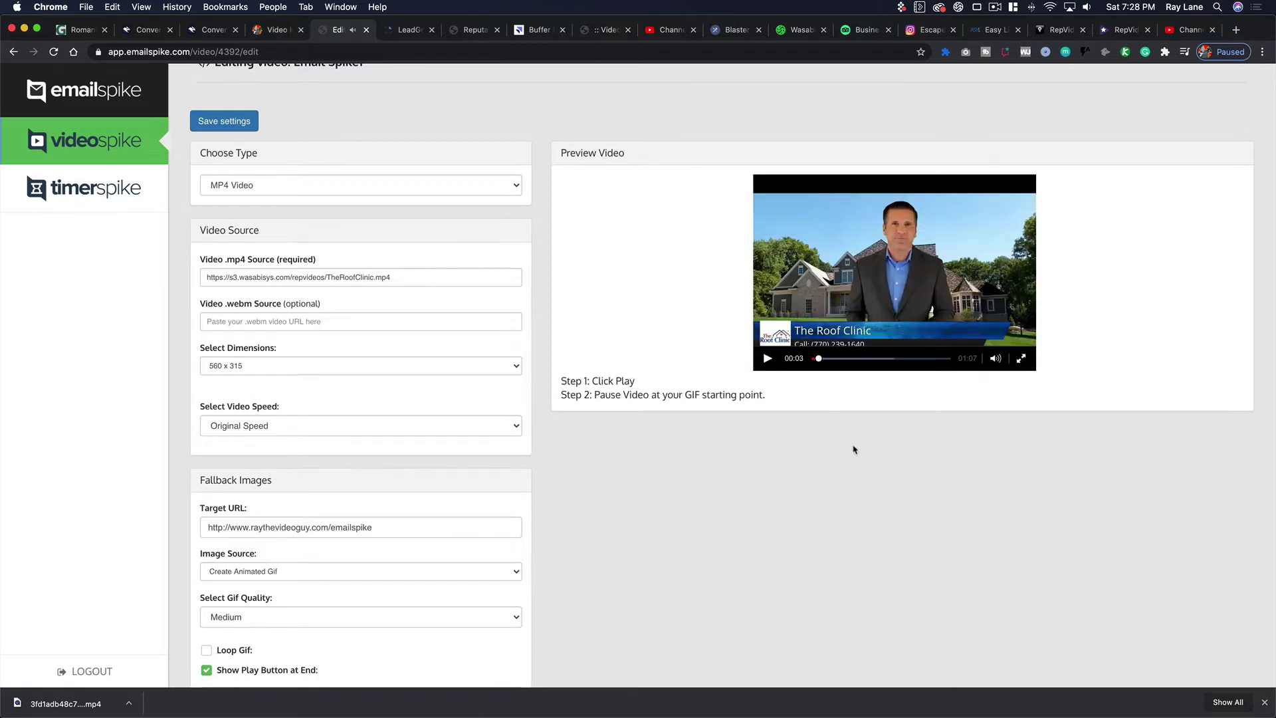
- Generate the fallback GIF from the chosen settings
scroll(492, 630, down, 4)
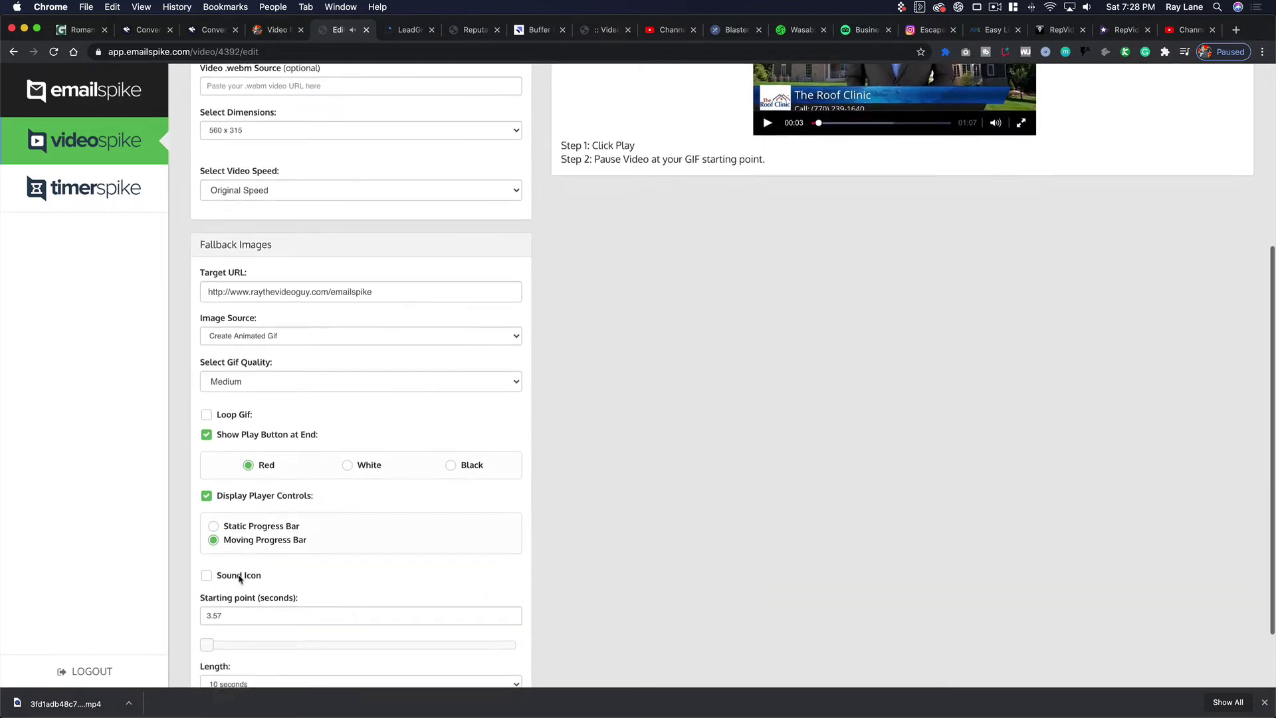
scroll(353, 572, down, 1)
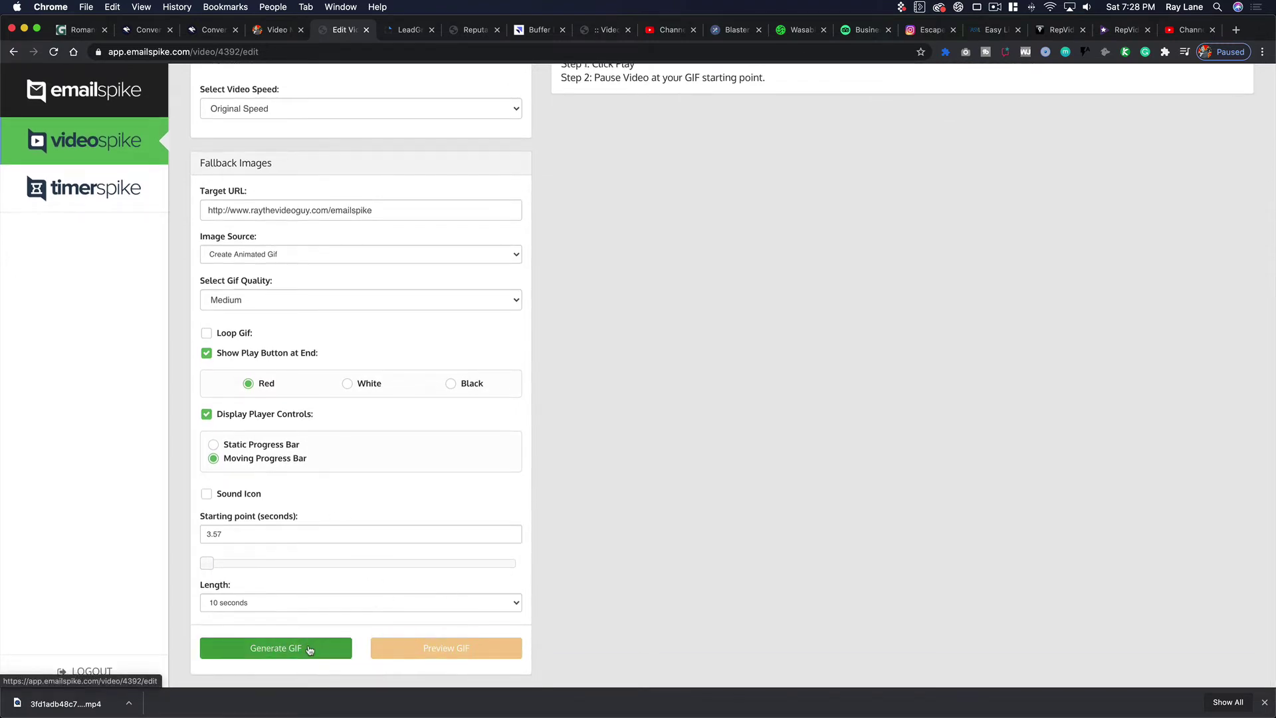
click(309, 649)
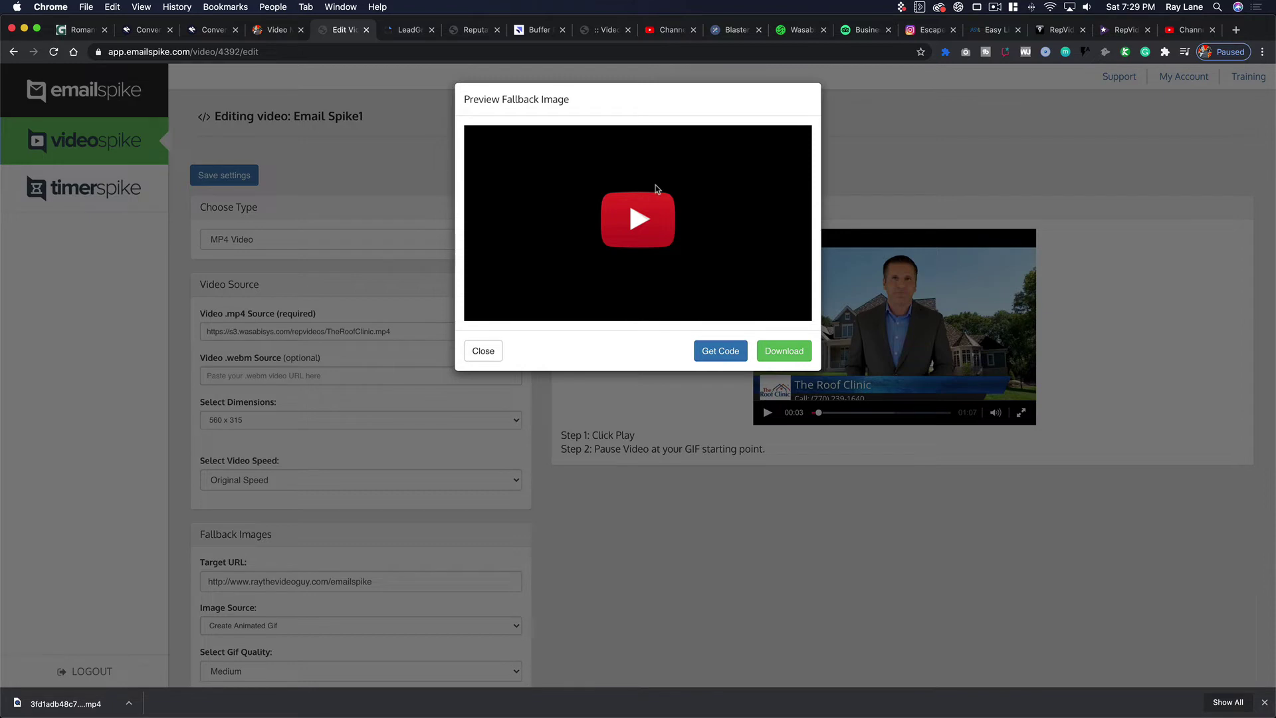
- Get the embed code for the video with its fallback image and copy all of it
click(723, 357)
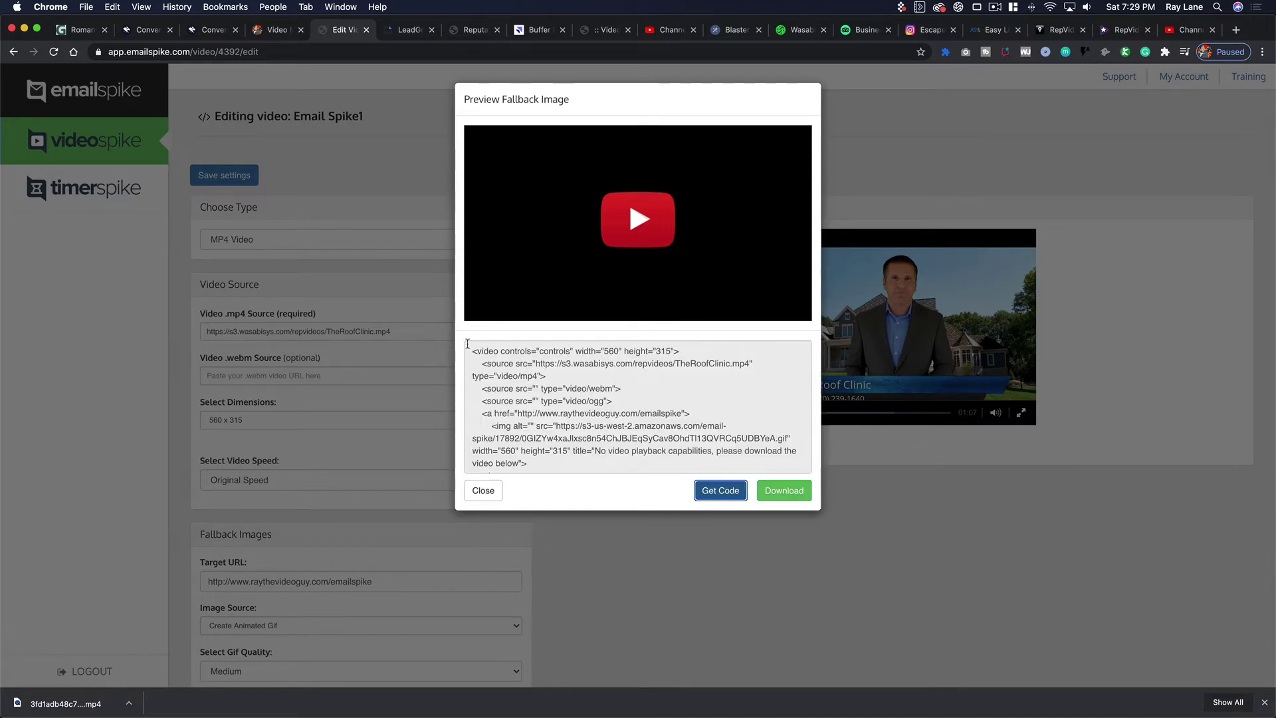
drag(470, 351, 596, 481)
key(super+c)
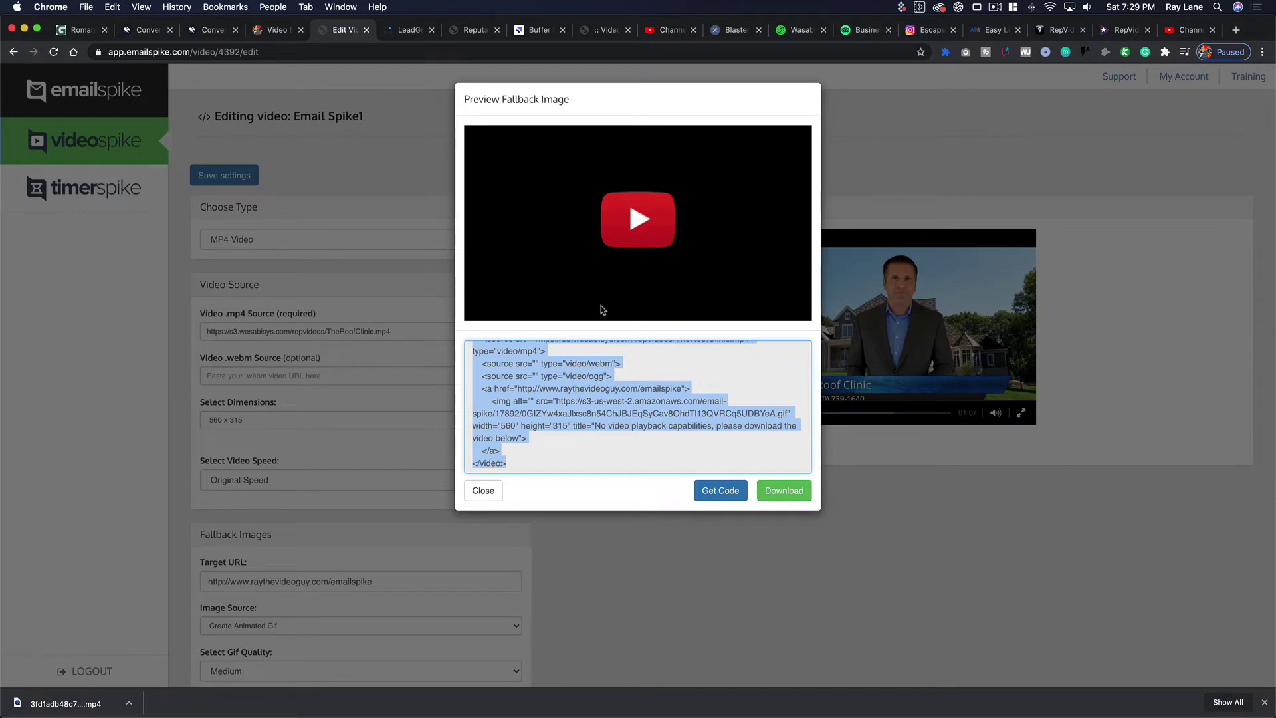
- Switch to AWeber in Safari and create a new broadcast message with the Drag & Drop Email Builder
key(super+Tab)
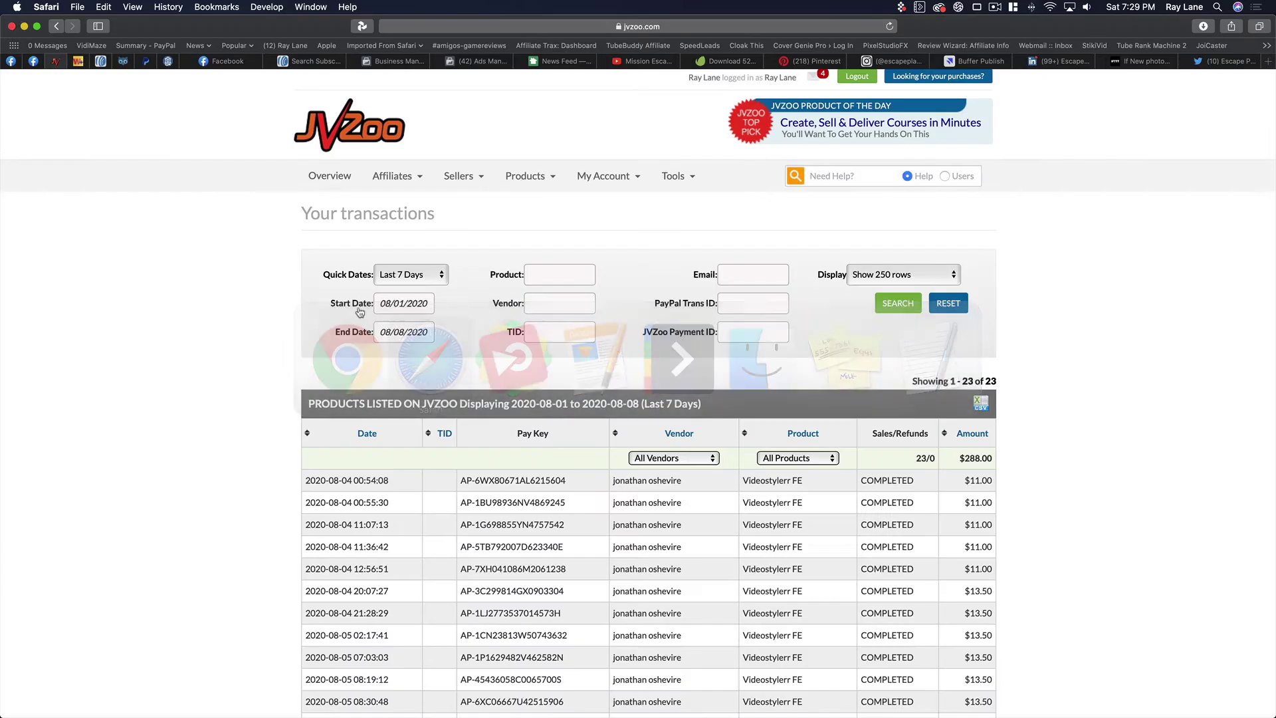
click(101, 62)
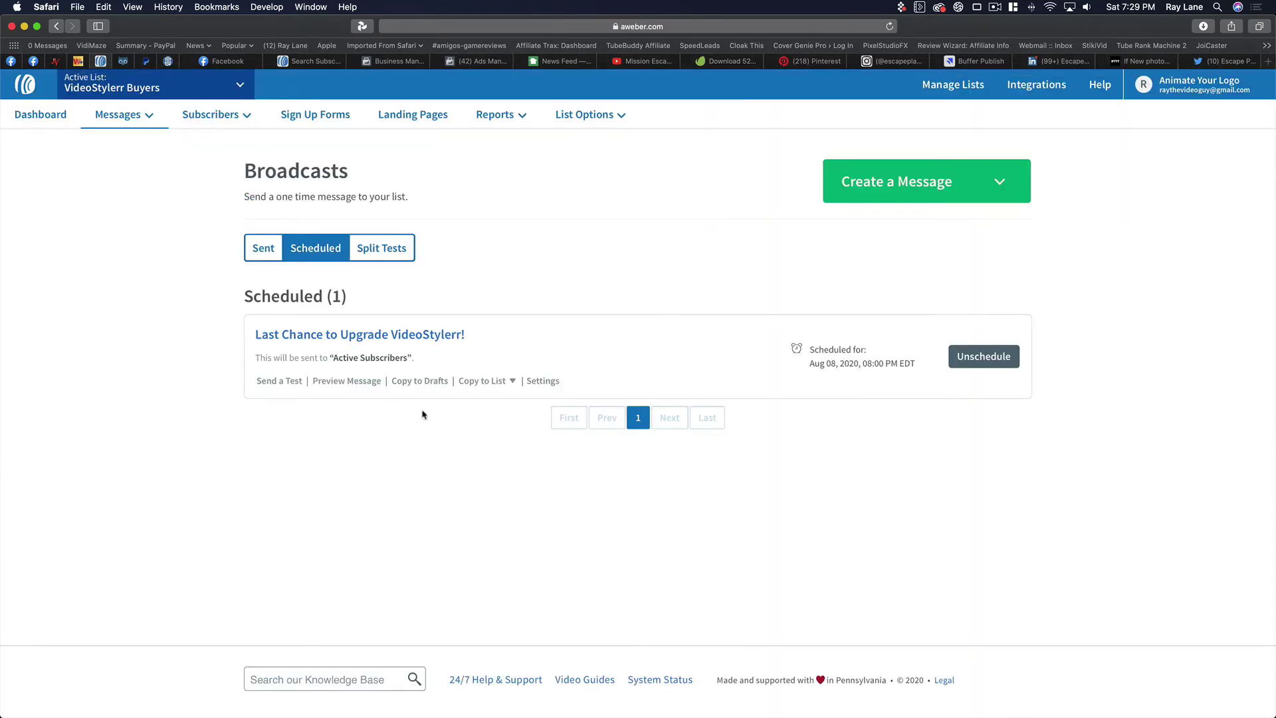
click(864, 180)
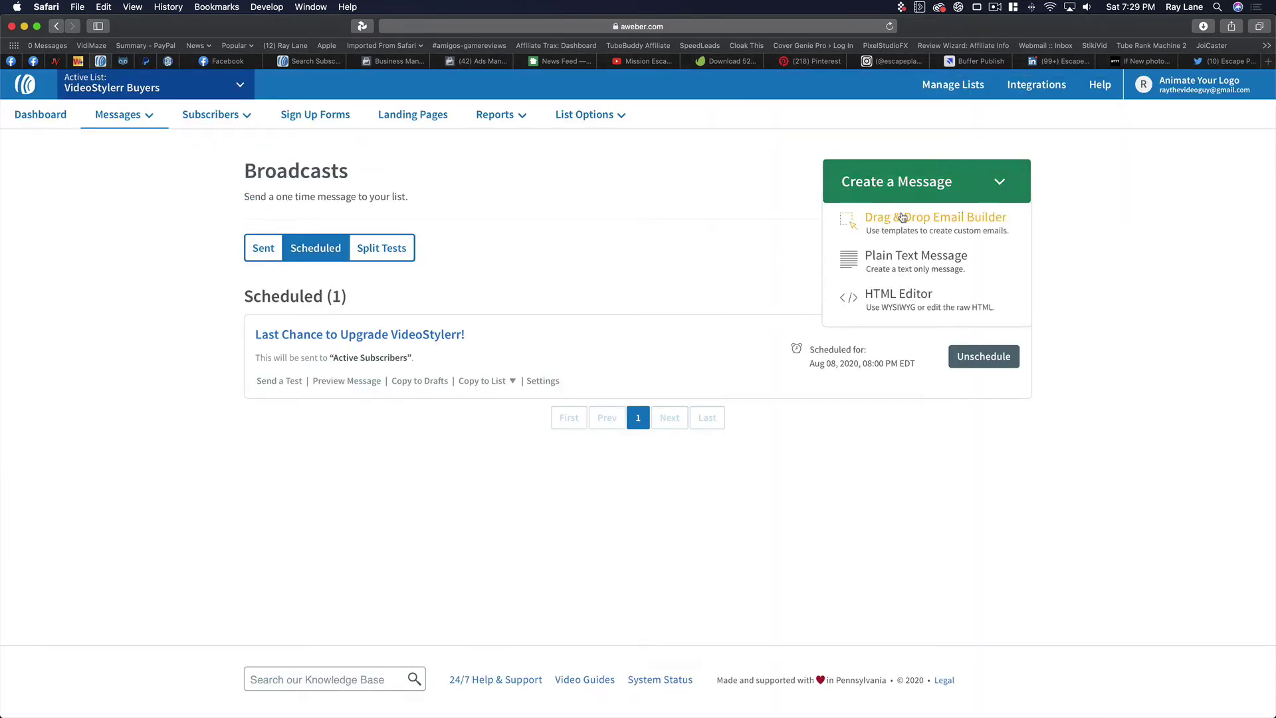
click(897, 223)
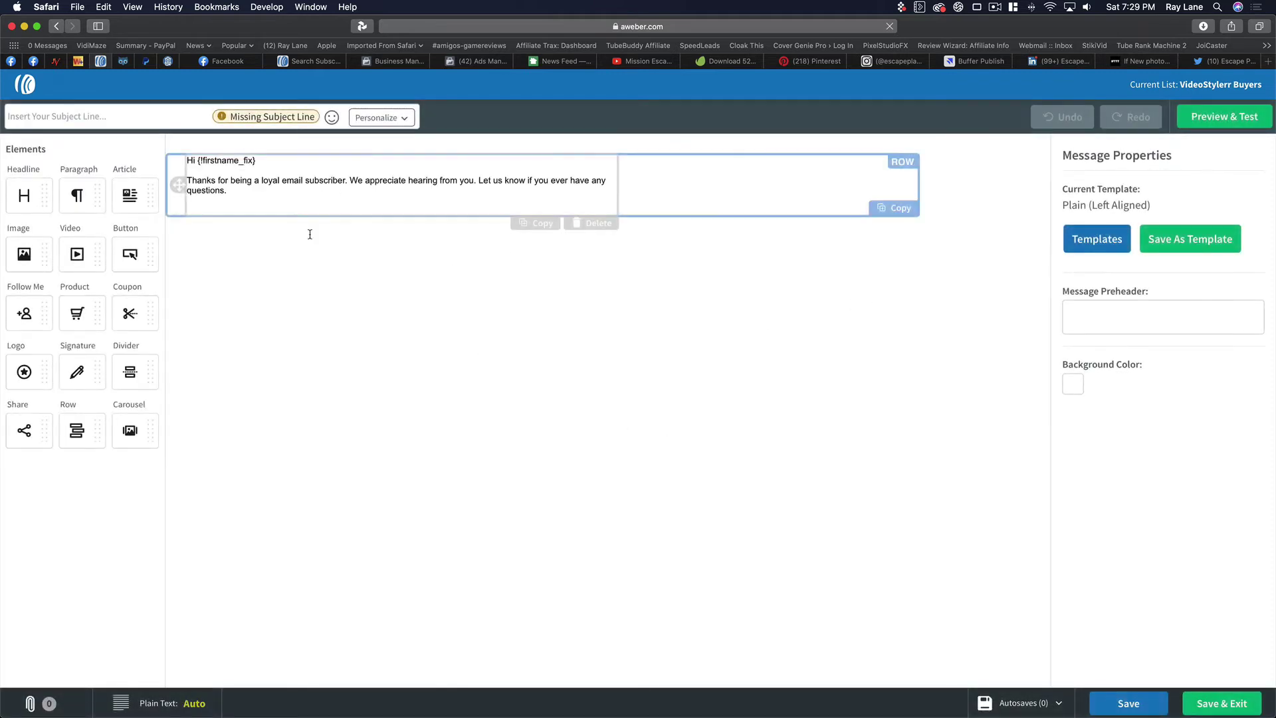
- Replace the blank lines after the email's message text with the copied video embed code in the paragraph's HTML source
click(214, 201)
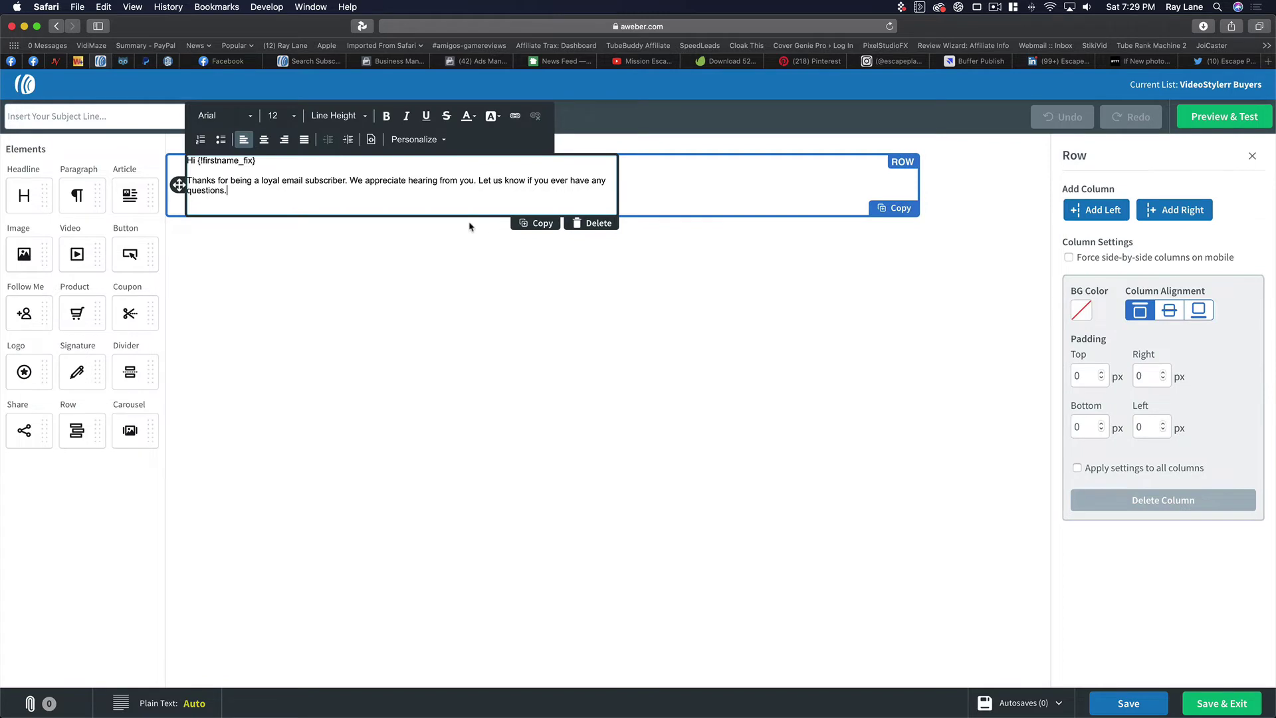
key(Return)
key(Return)
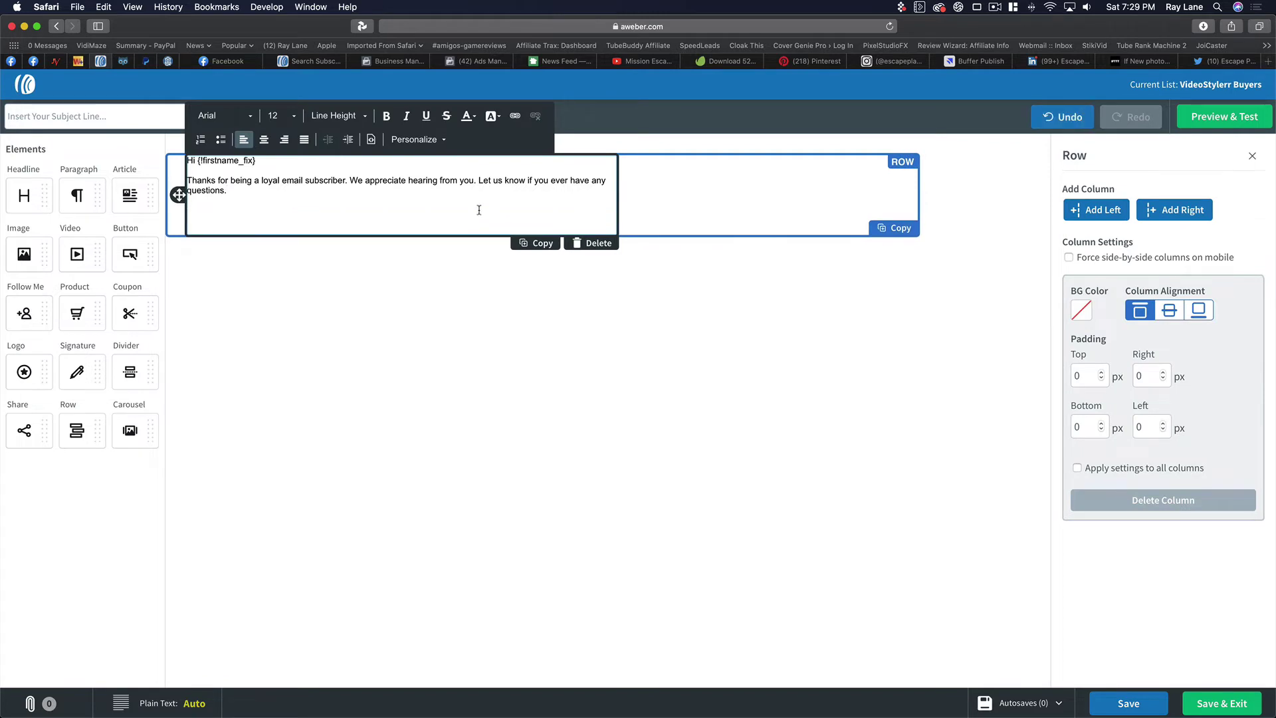
click(371, 139)
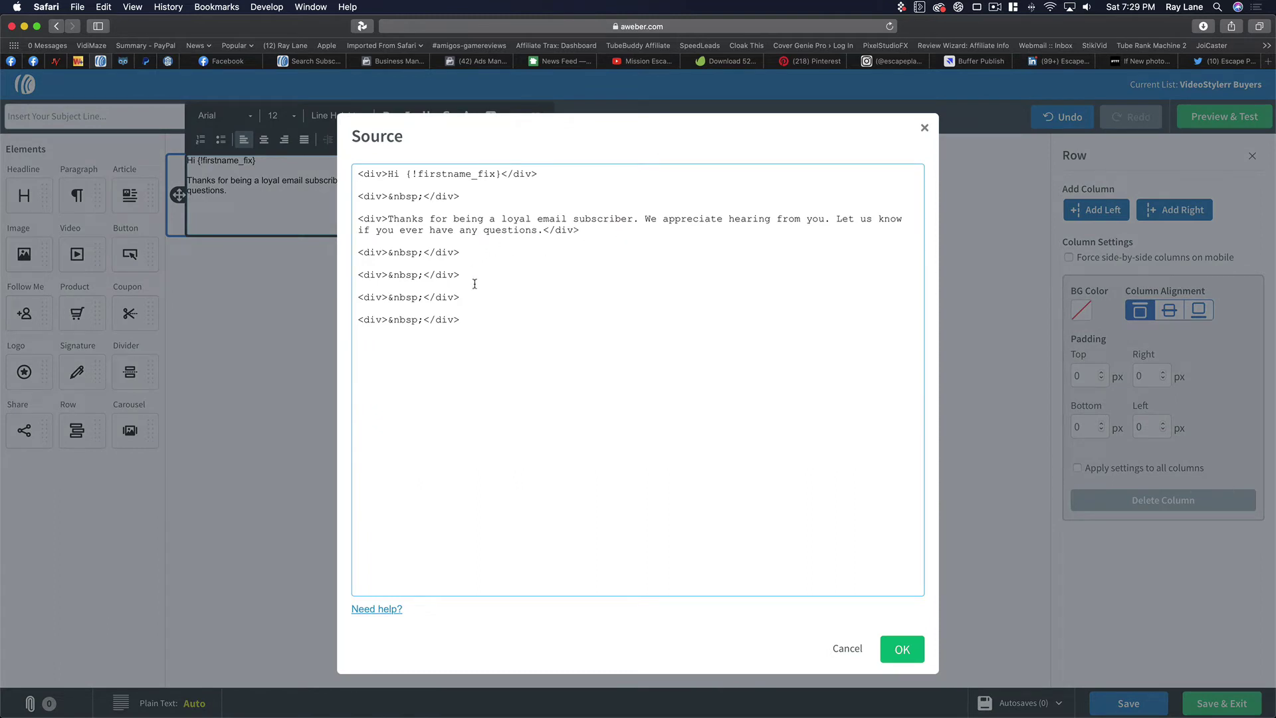
drag(473, 327, 345, 253)
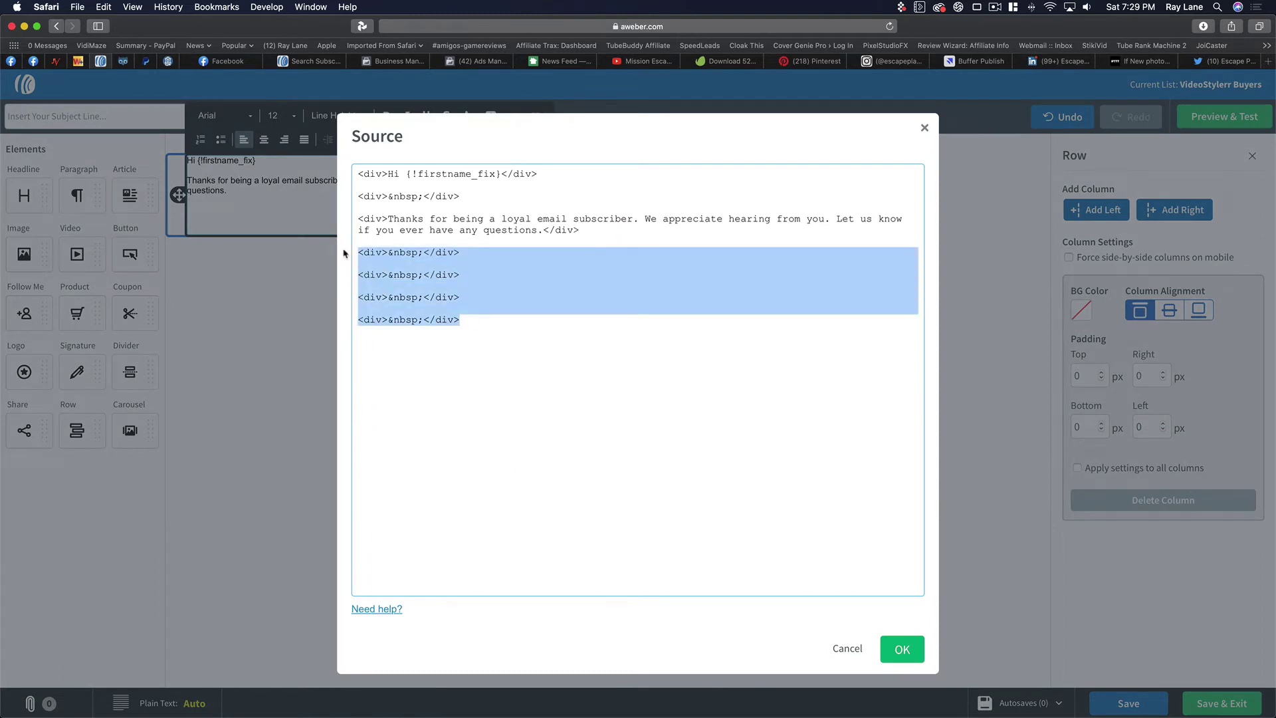
key(BackSpace)
key(super+v)
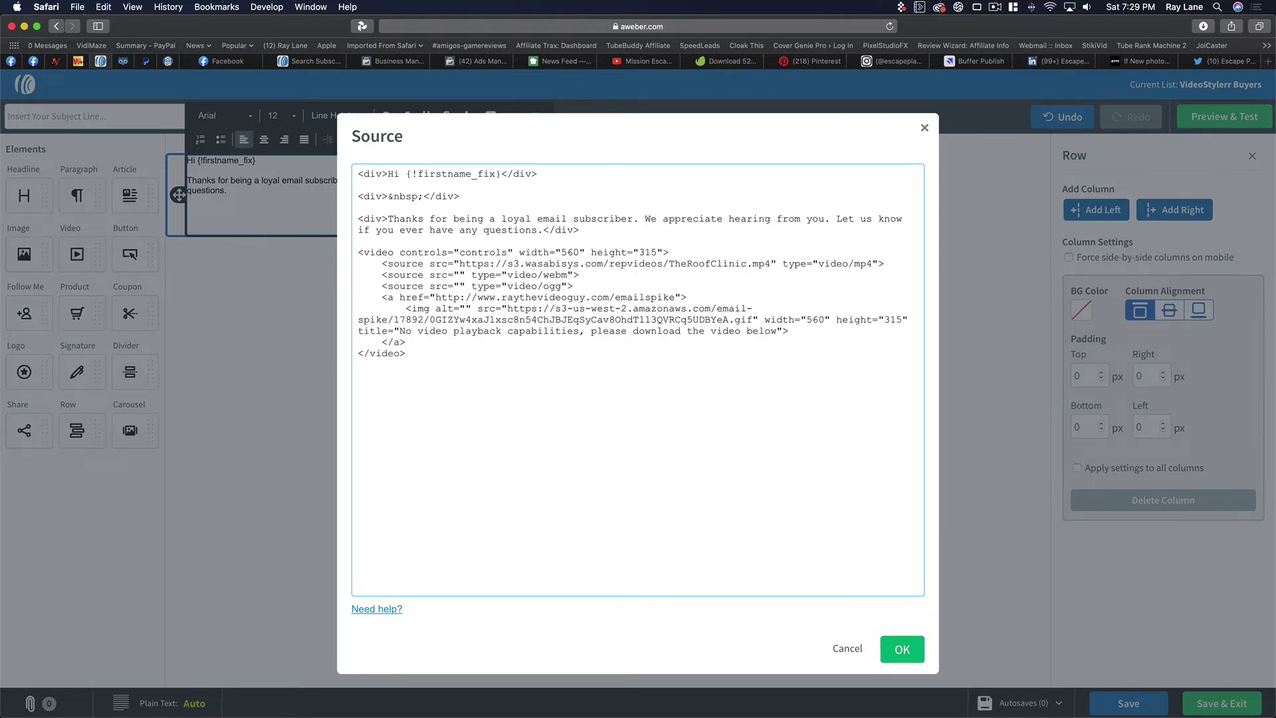
click(884, 655)
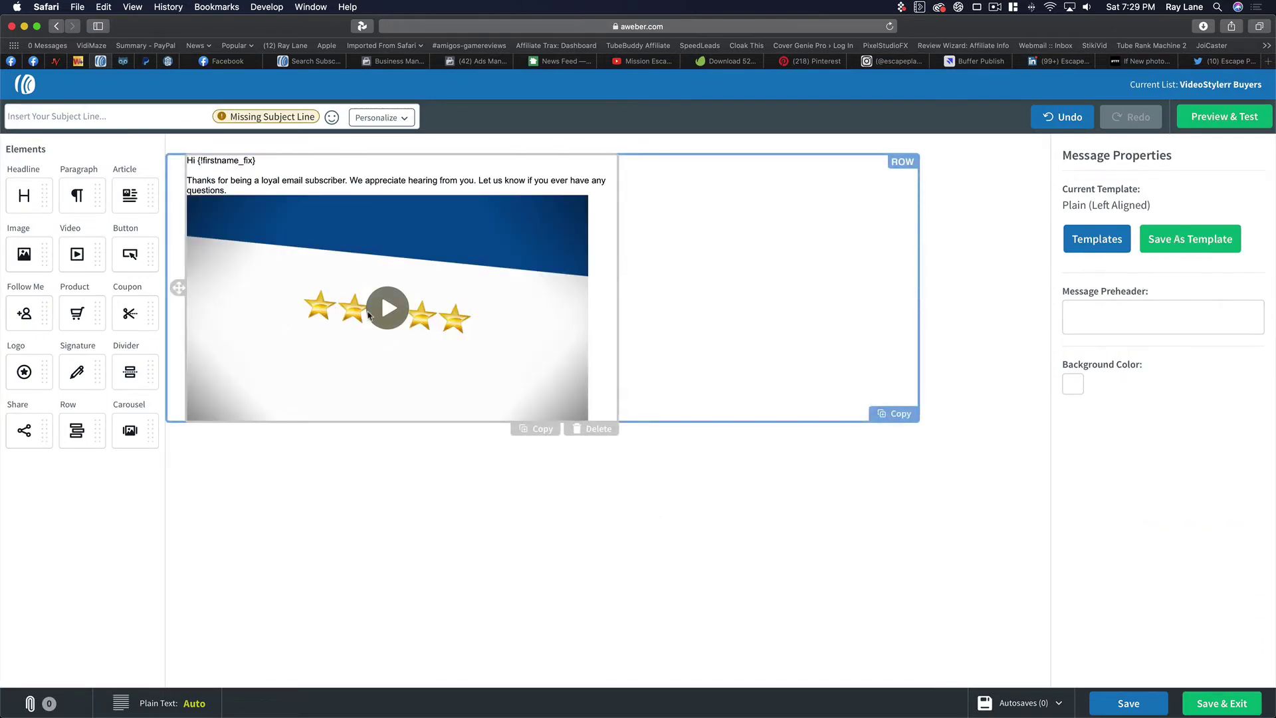
- Play the embedded video in the email for a few seconds and pause it to check playback
click(387, 309)
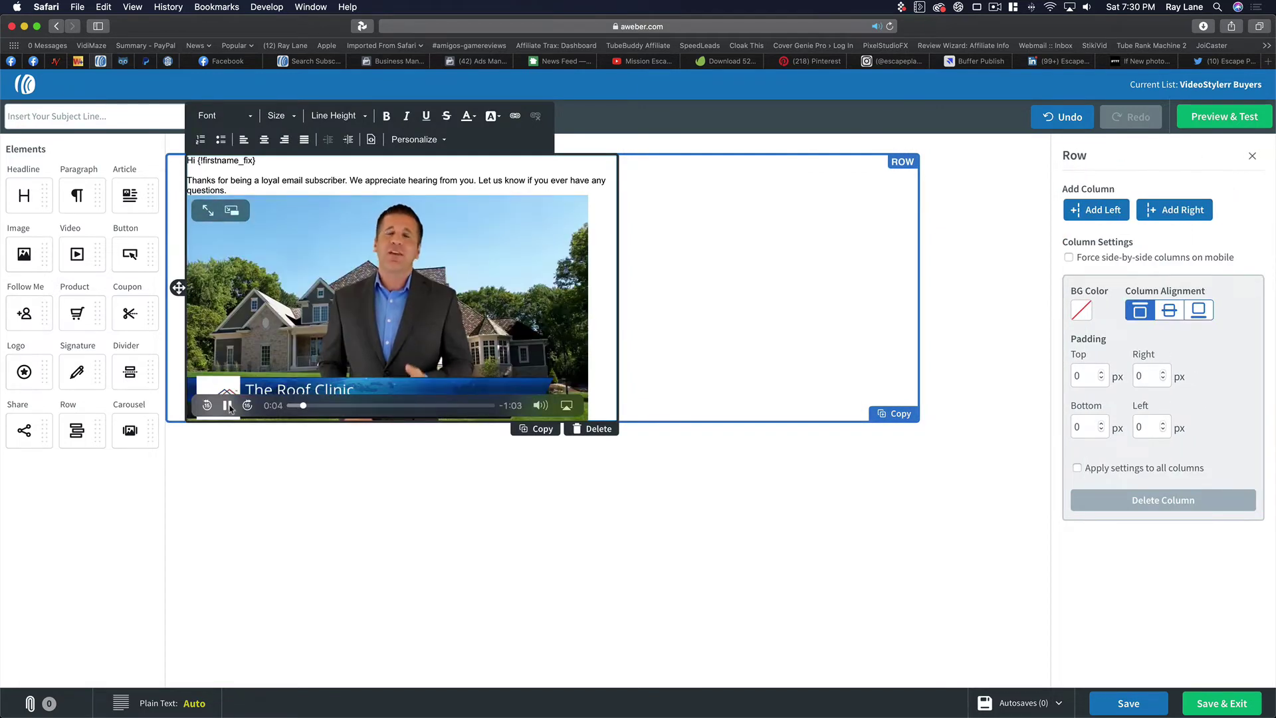
click(228, 405)
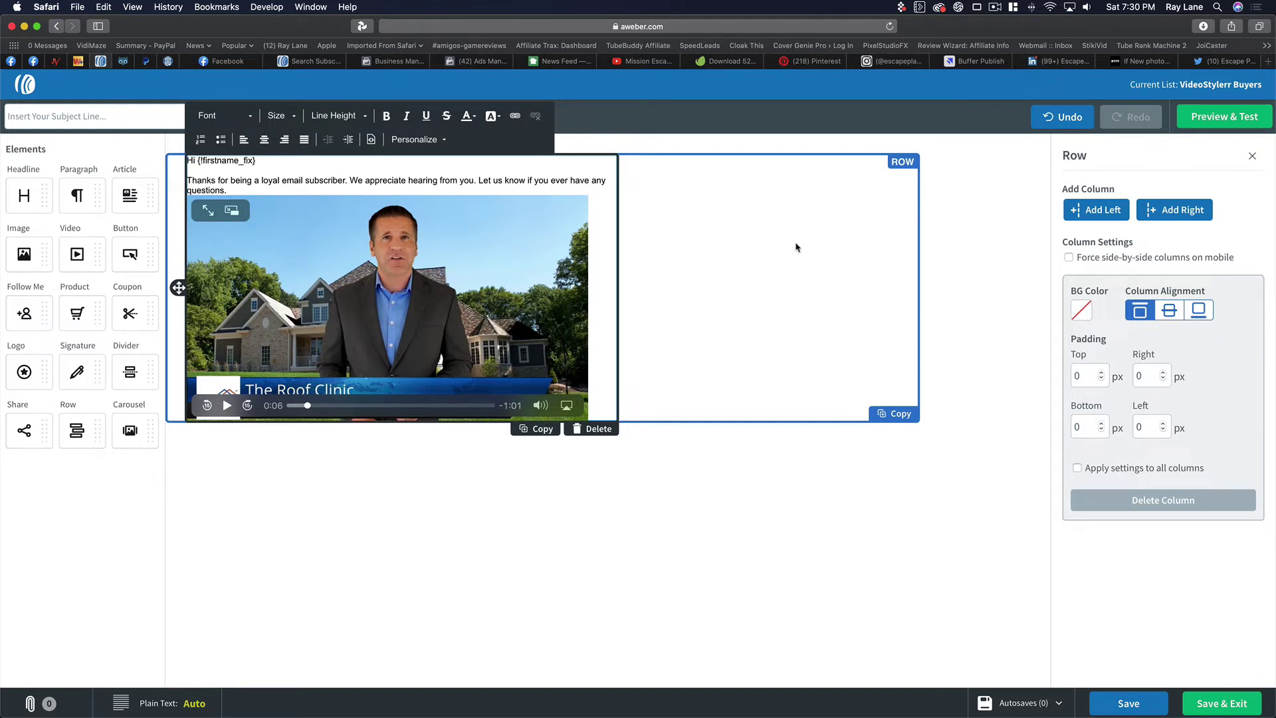
key(super+Tab)
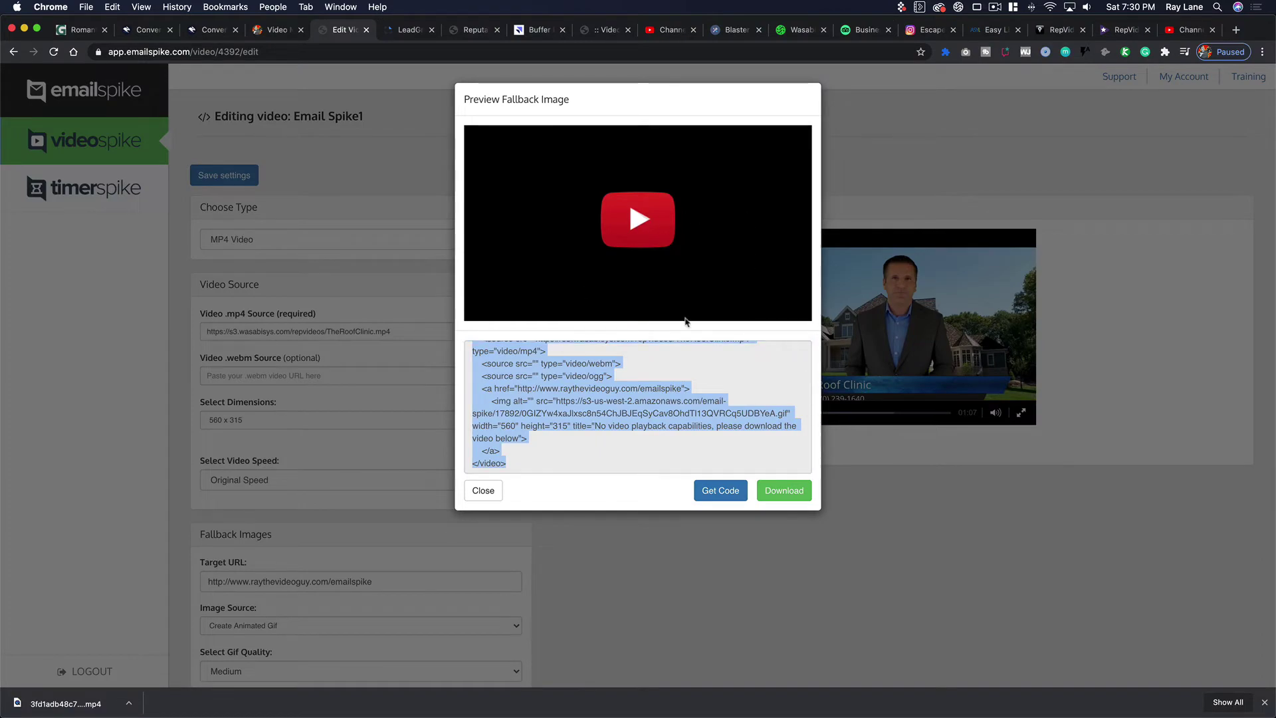
key(super+Tab)
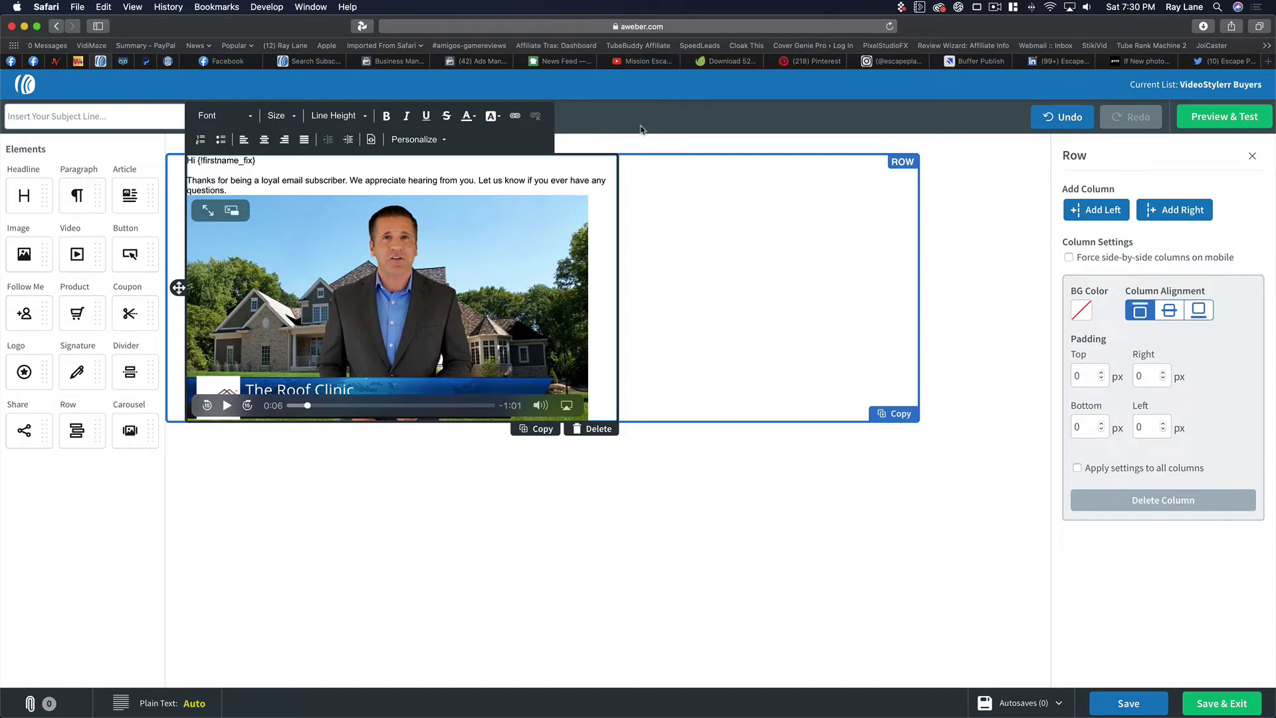
- Switch to EmailSpike in Chrome and go to the TimerSpike dashboard, leaving the video editor without saving
key(super+Tab)
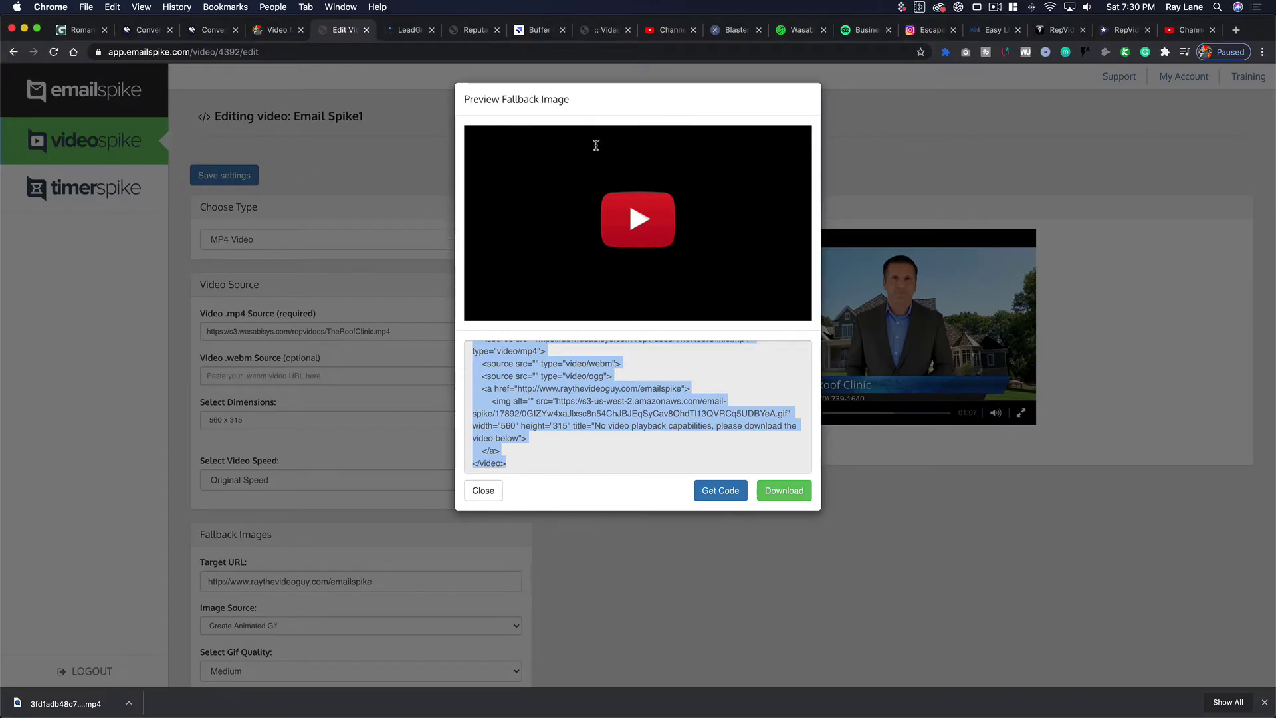
click(443, 387)
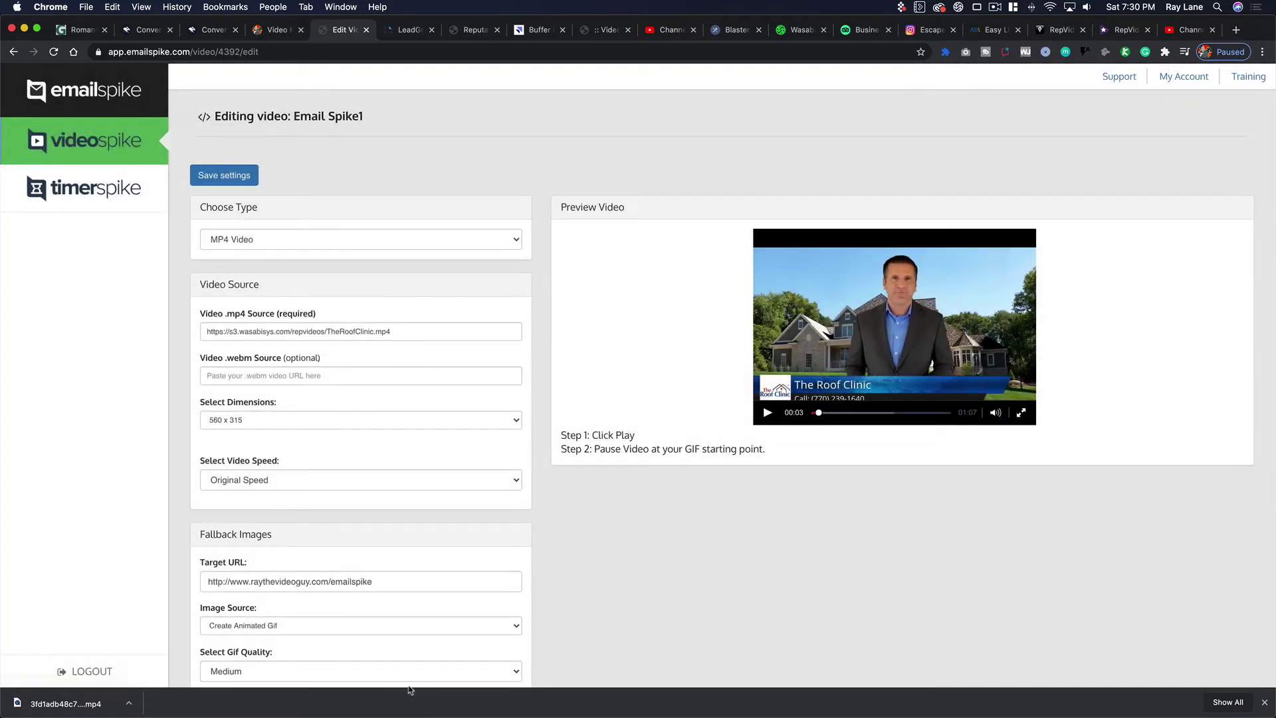
scroll(241, 529, down, 6)
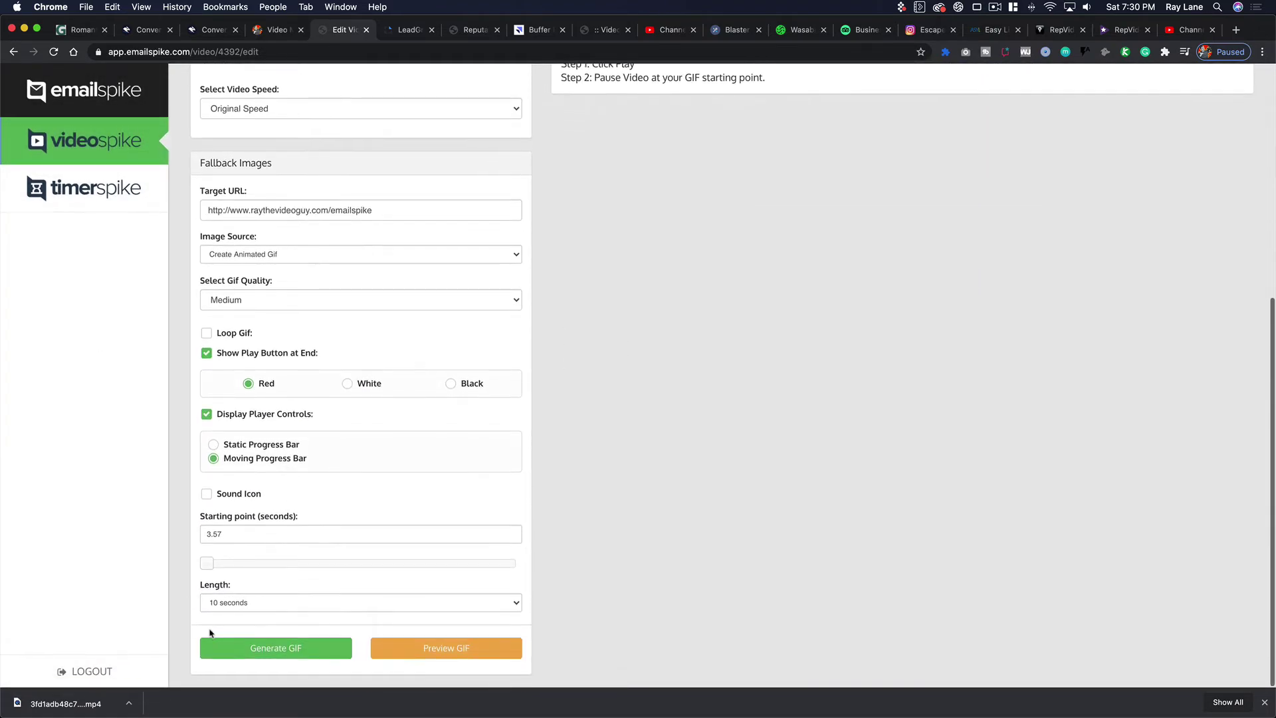
scroll(281, 515, up, 6)
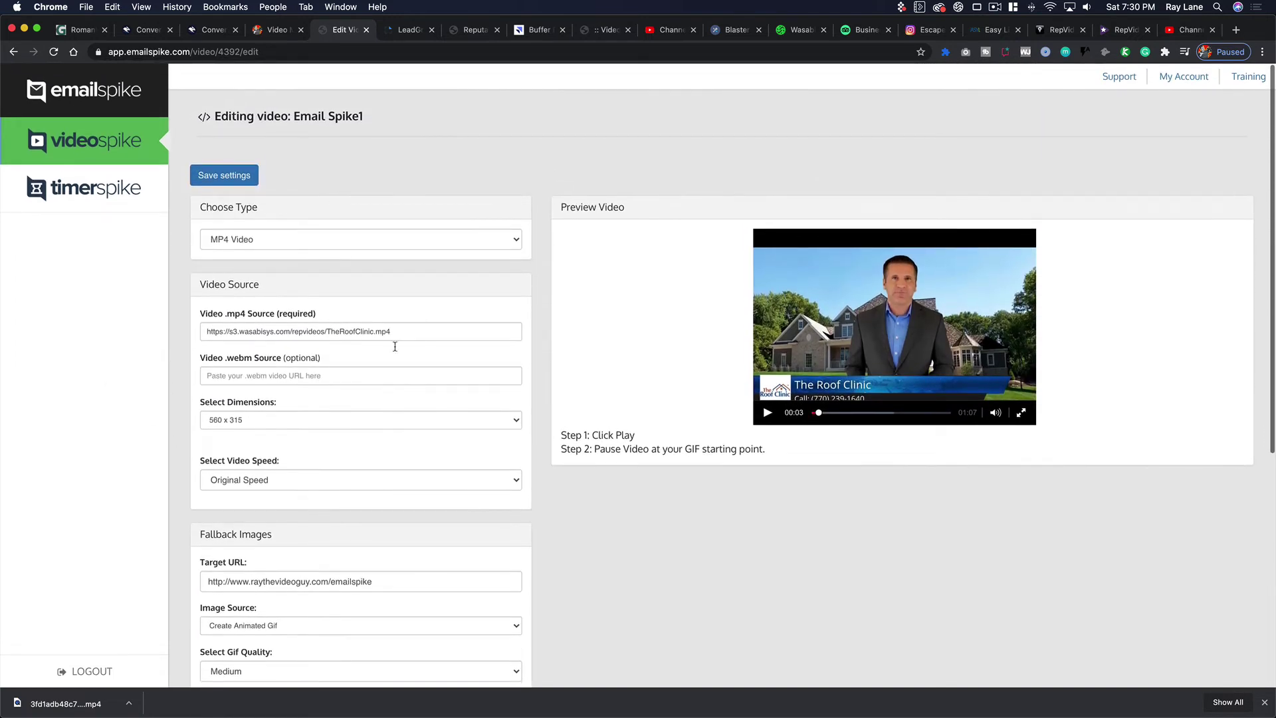
click(86, 189)
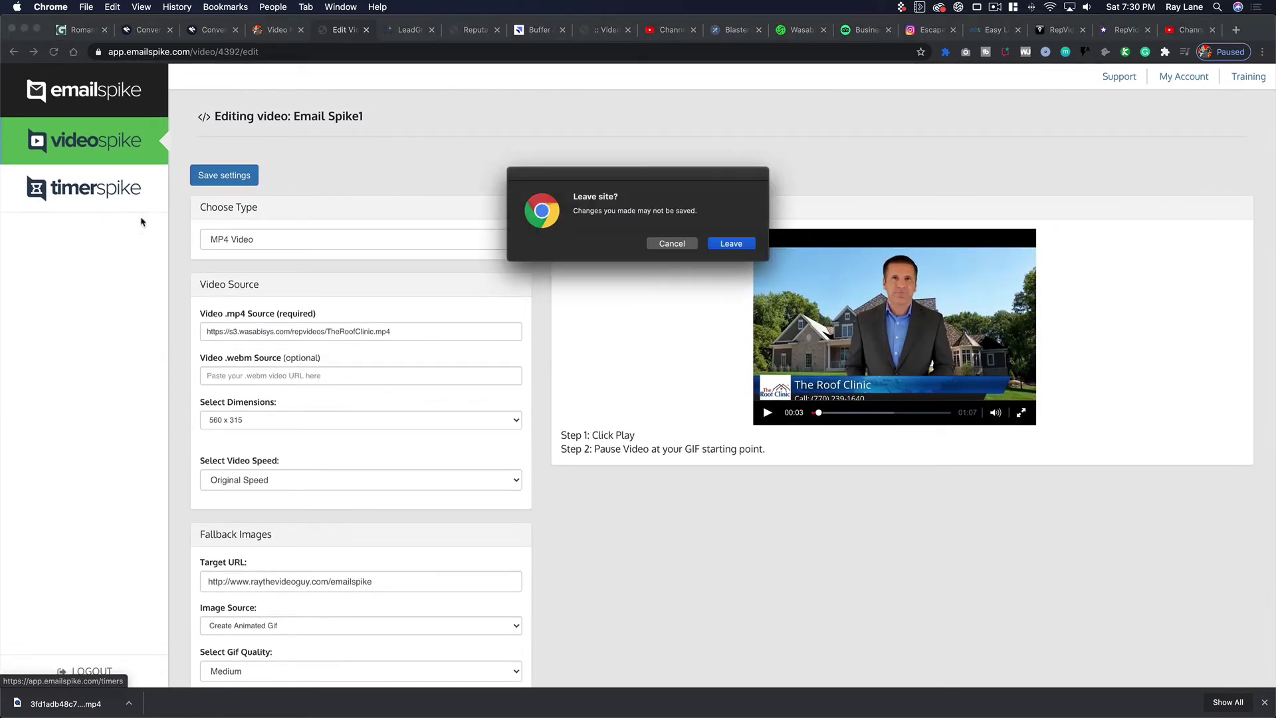
click(750, 245)
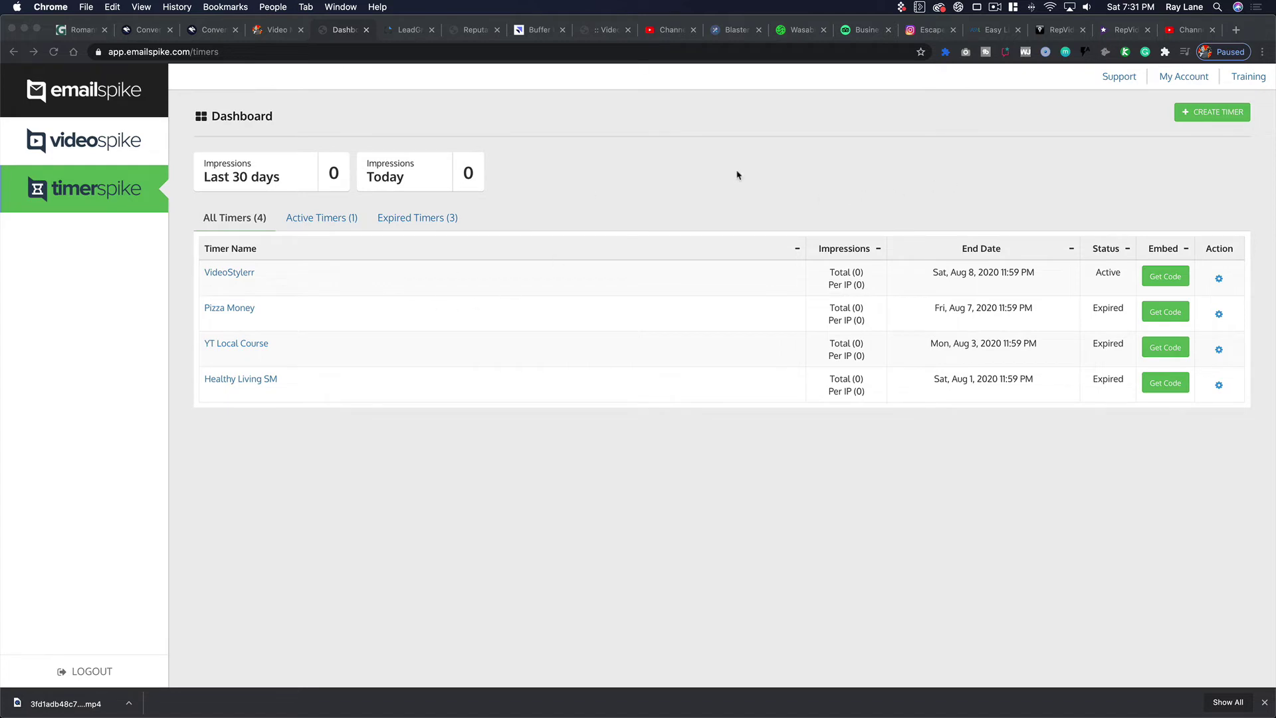
- Create a new timer named EmailSpike
click(1225, 113)
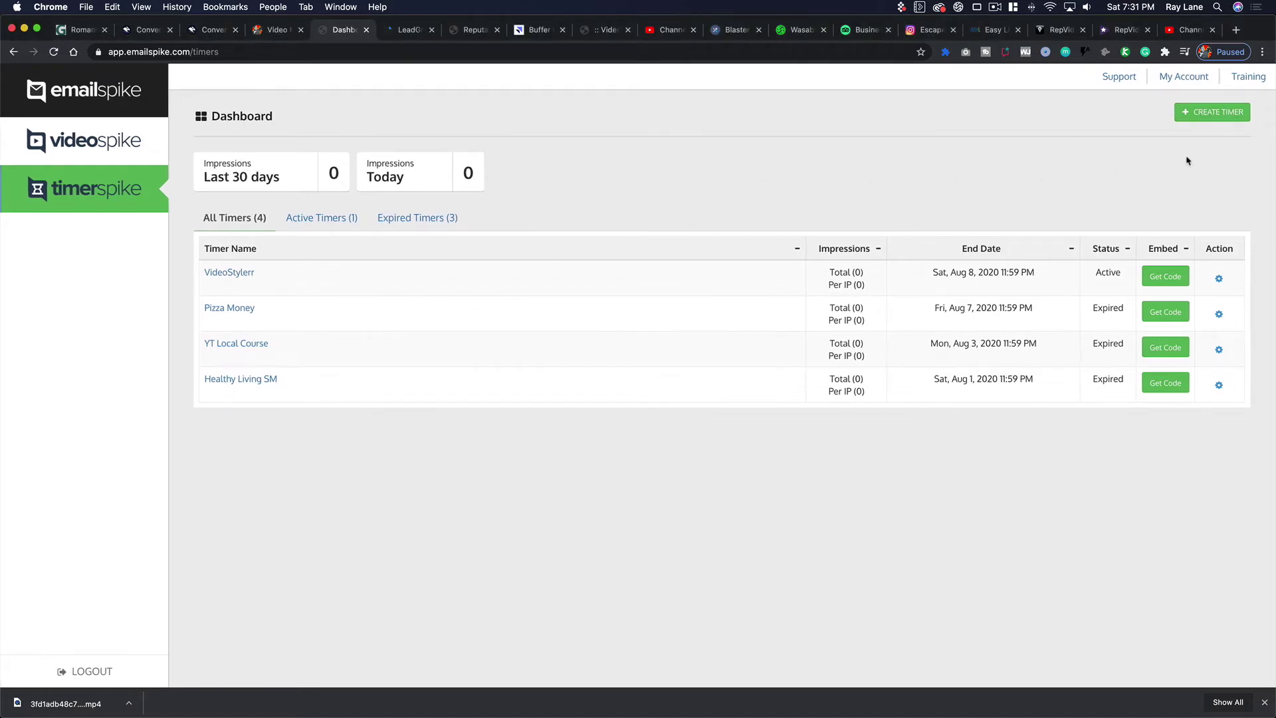
click(1220, 114)
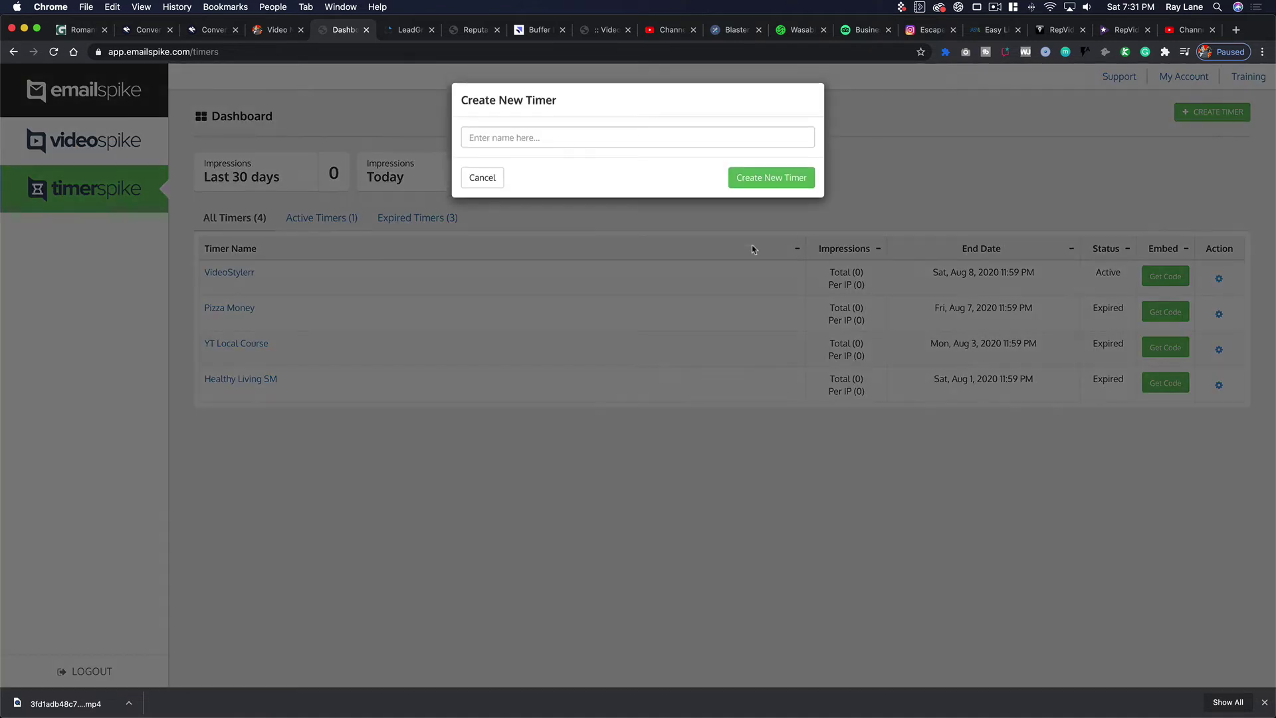
click(584, 145)
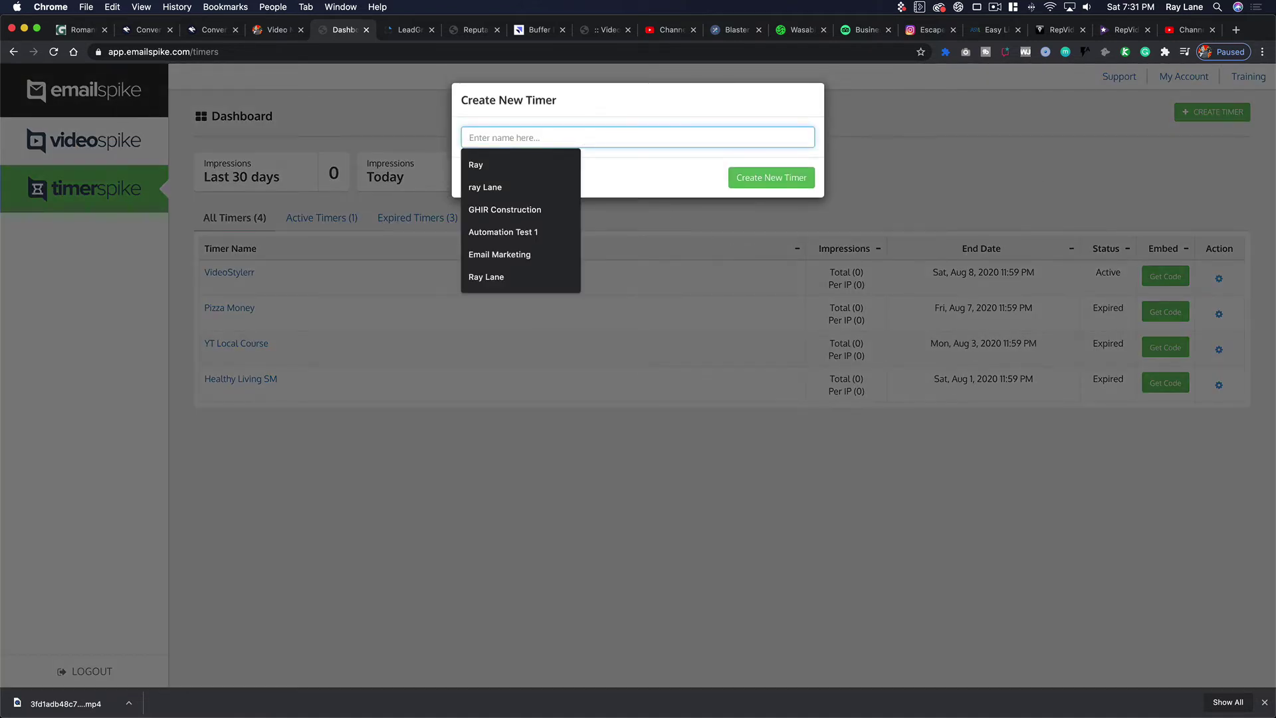
text(EmailSpike)
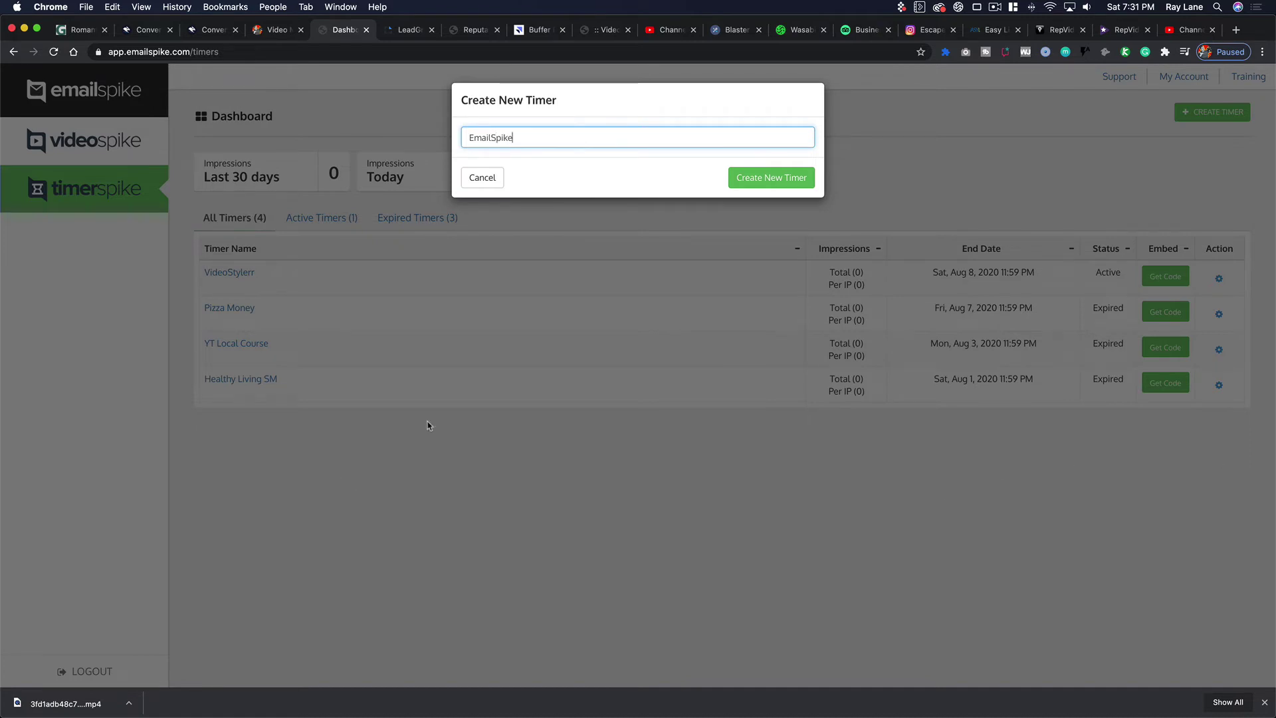
click(778, 184)
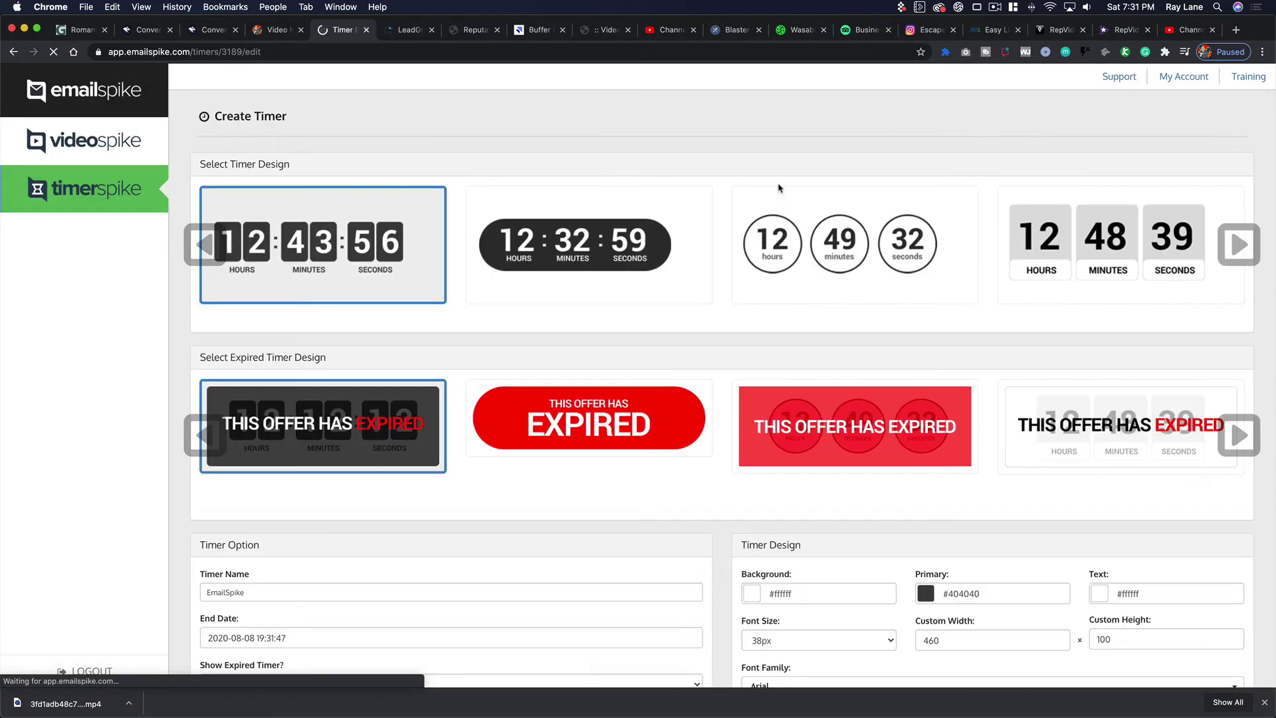
- Choose the second timer design, with white digits on a dark rounded bar
scroll(822, 351, down, 1)
scroll(822, 351, up, 1)
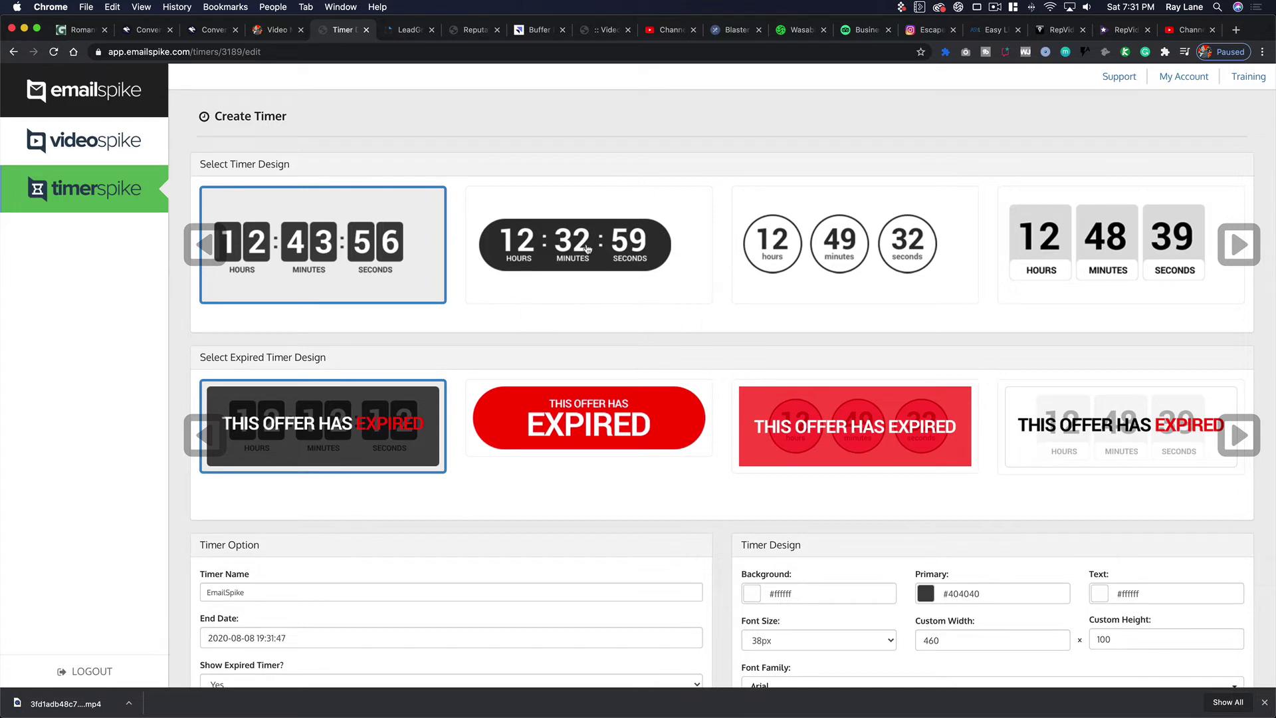
click(665, 248)
- Set the timer's end date to August 10, 2020 and its end hour to 23
scroll(498, 369, down, 3)
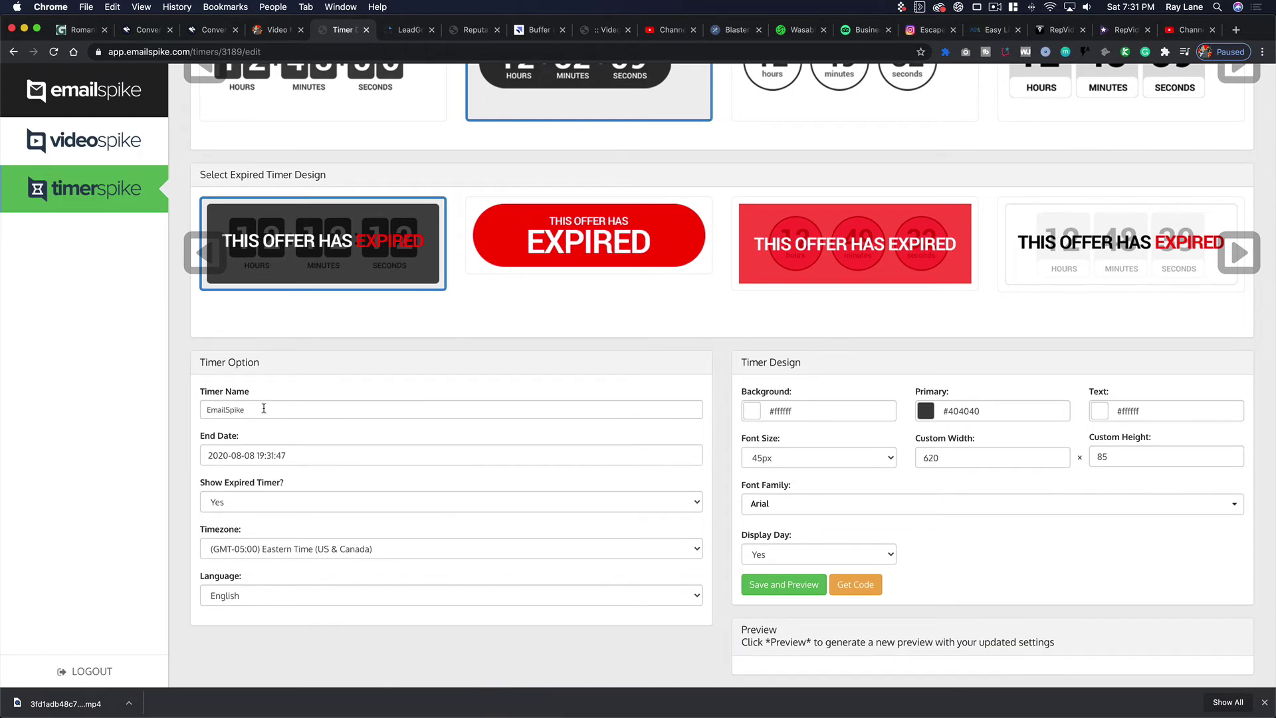
click(280, 454)
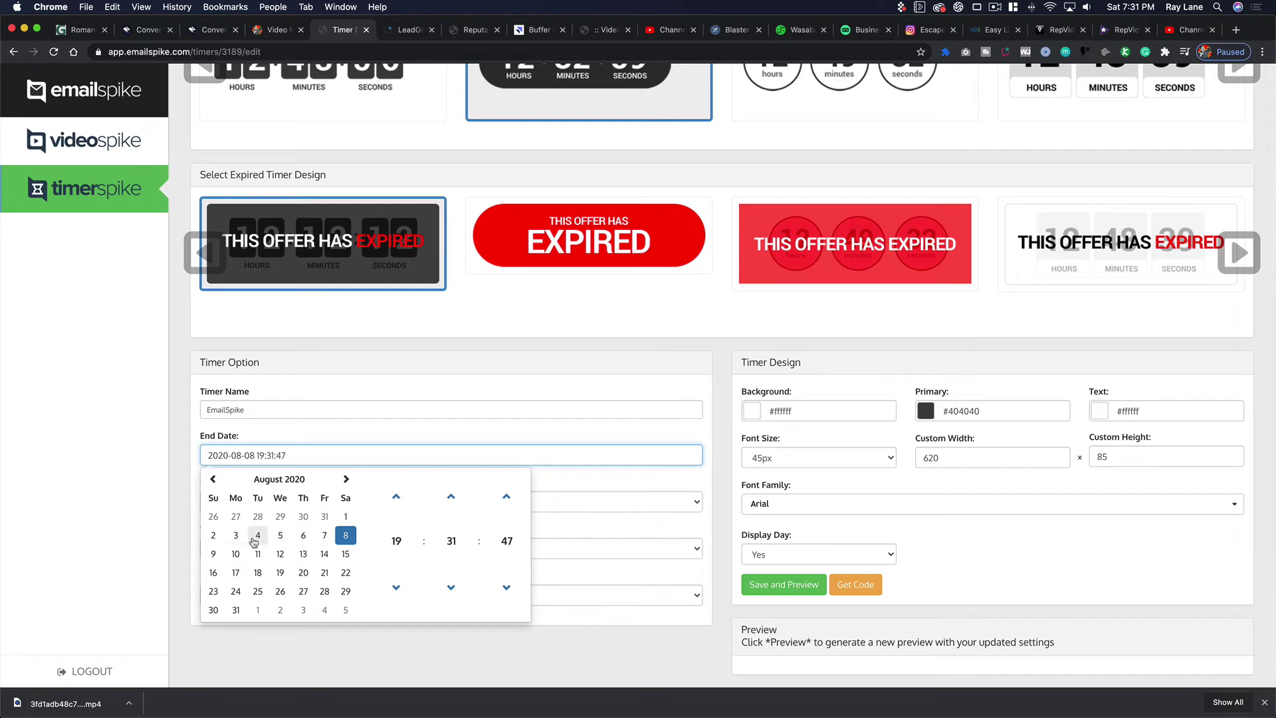
click(236, 556)
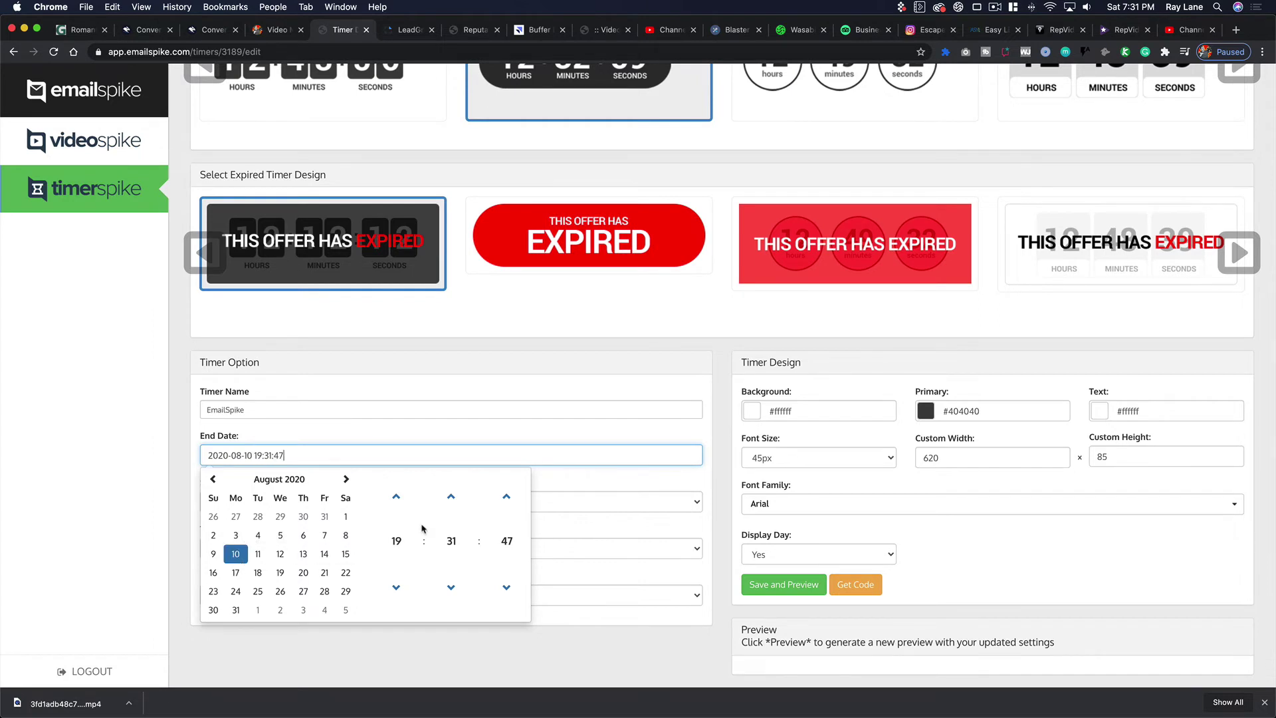
click(396, 497)
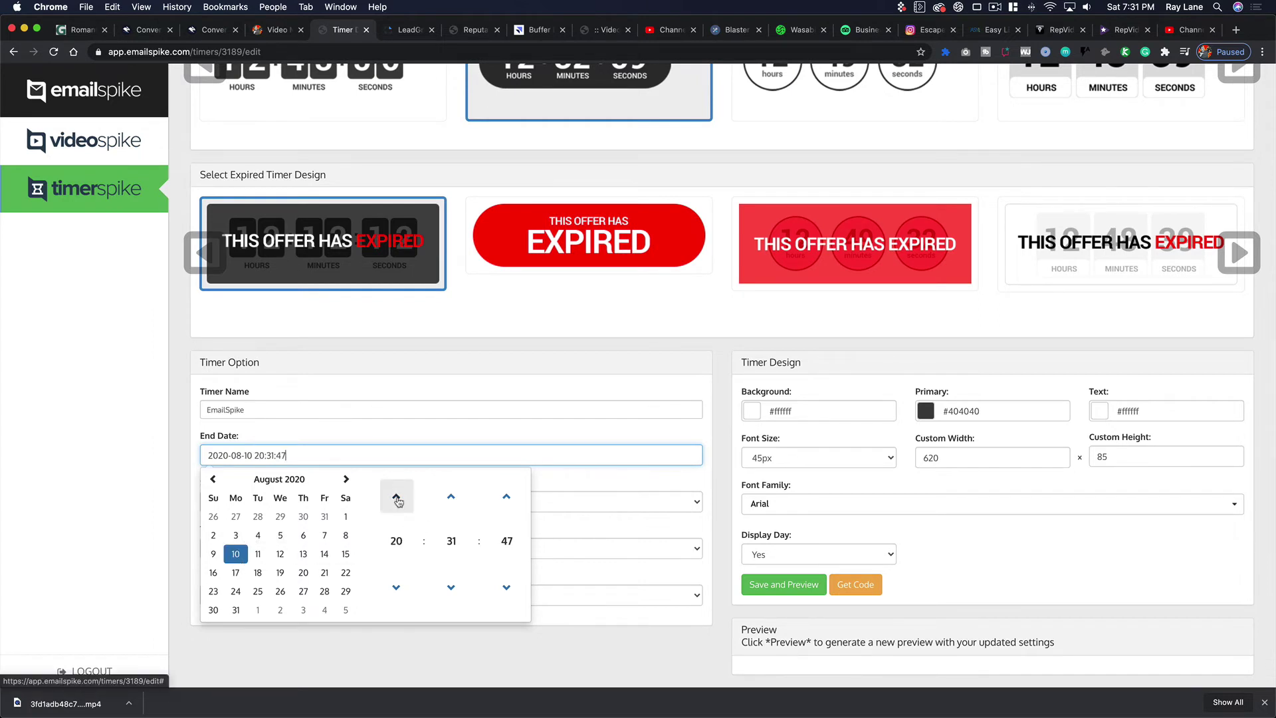
click(396, 497)
click(396, 497)
click(396, 497)
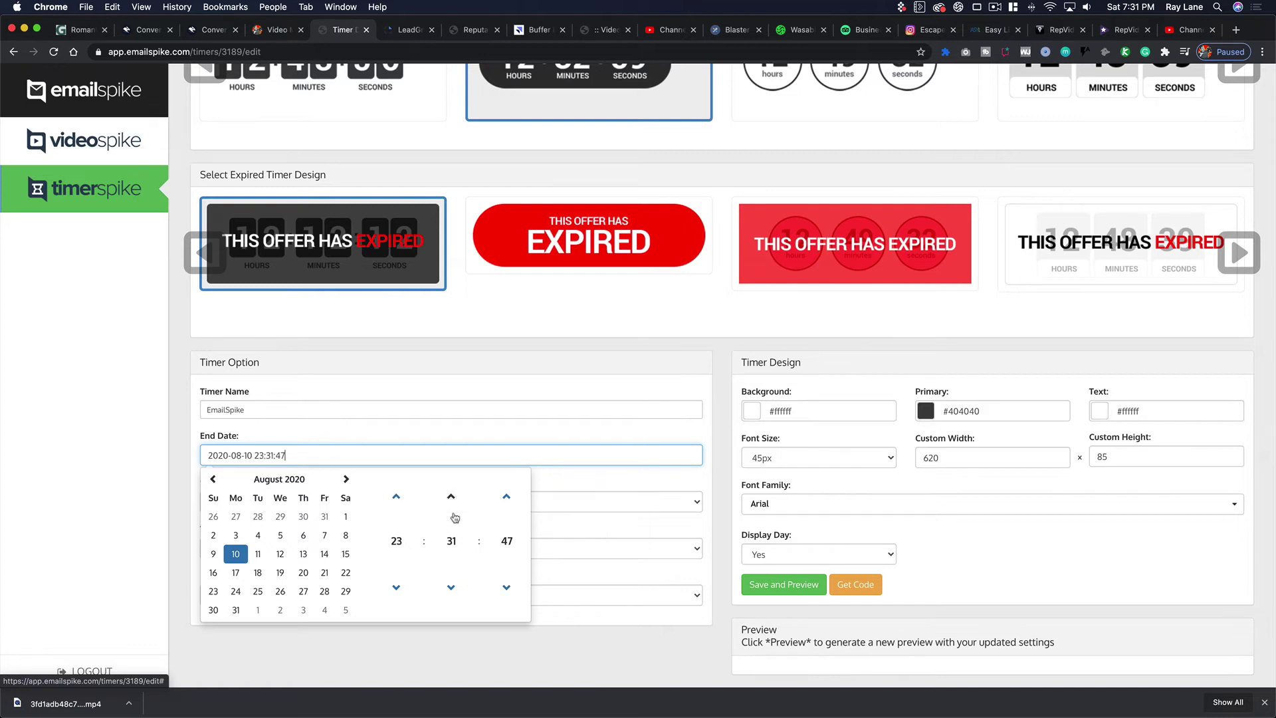
- Set the end time's minutes and seconds to 59 each and close the date picker
click(451, 541)
click(500, 577)
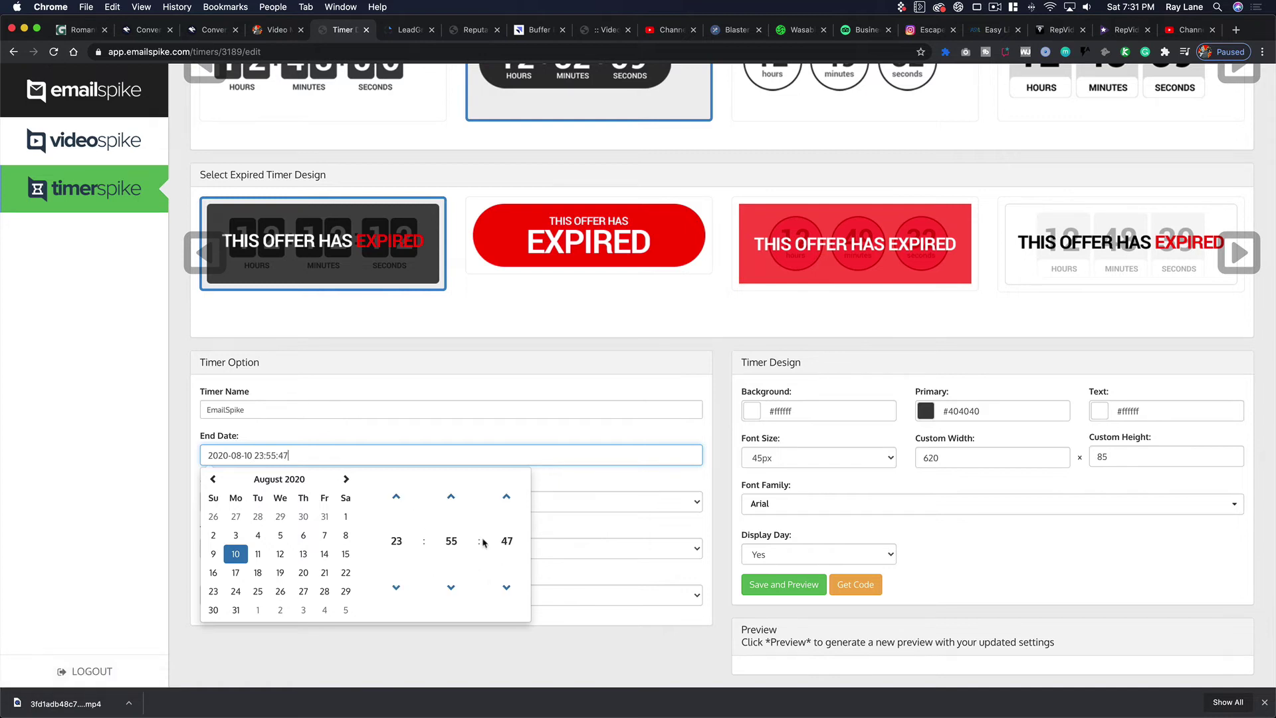
click(451, 497)
click(451, 497)
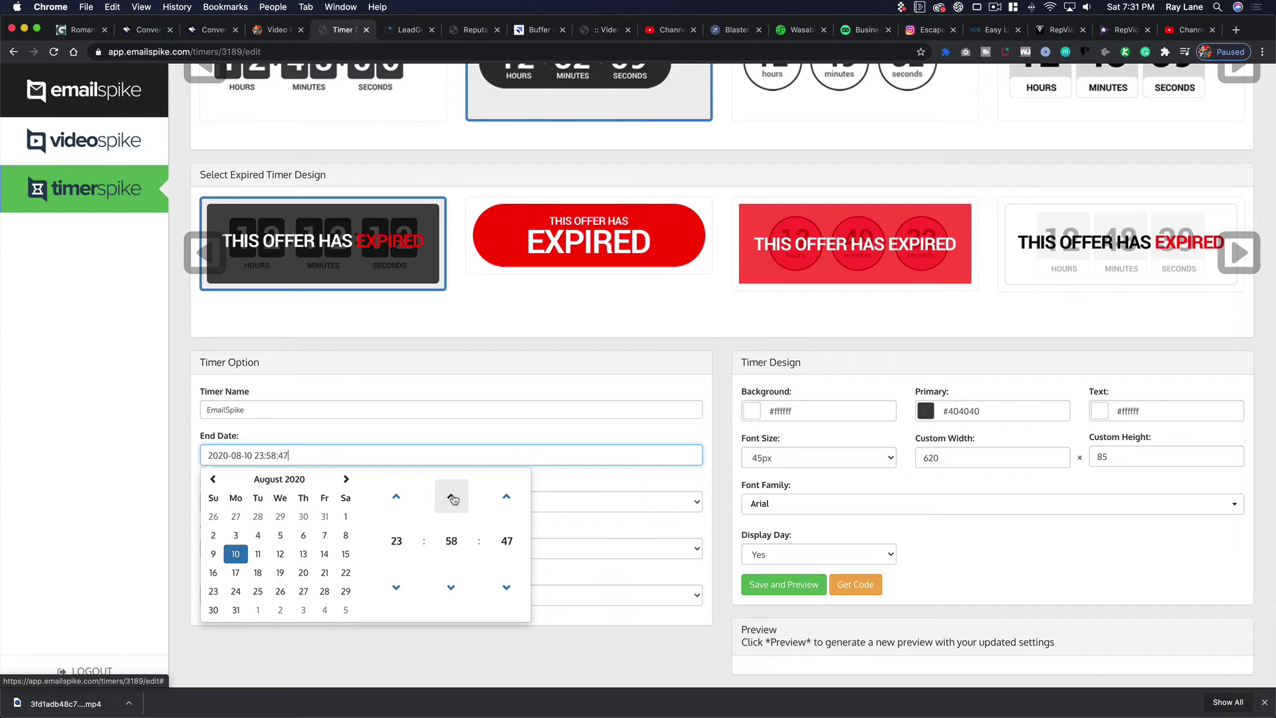
click(452, 497)
click(506, 541)
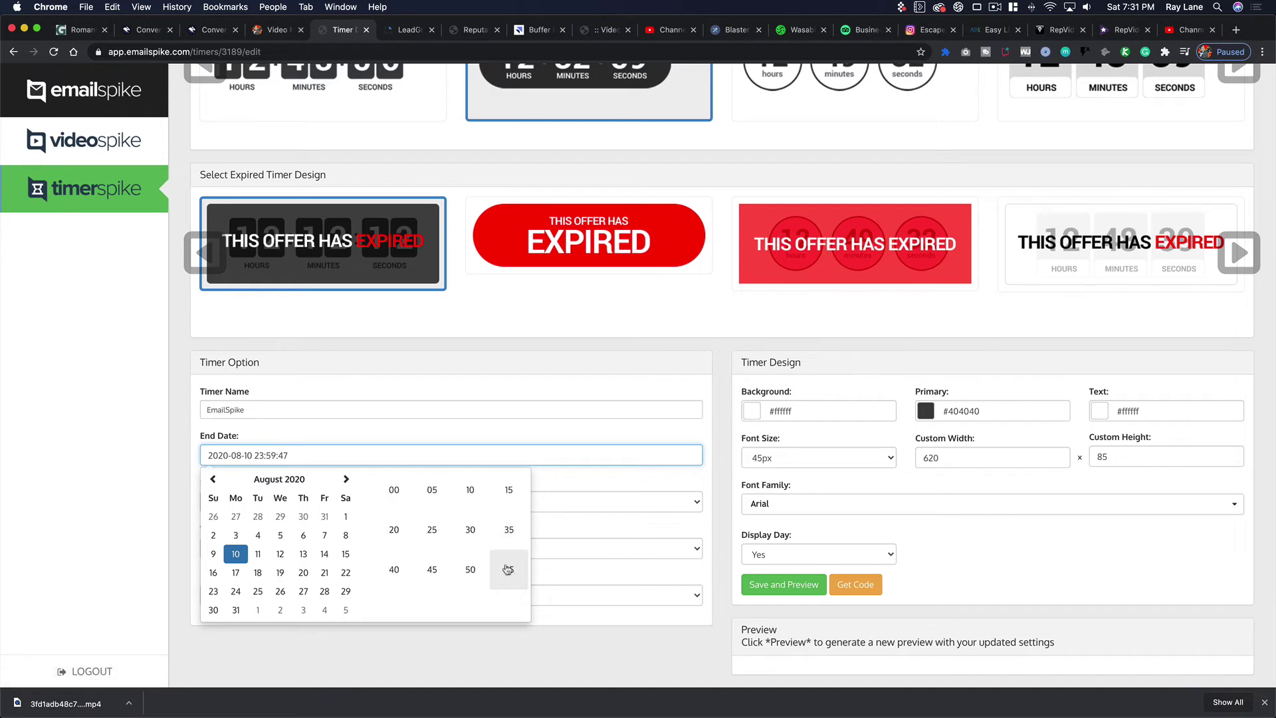
click(508, 570)
click(507, 495)
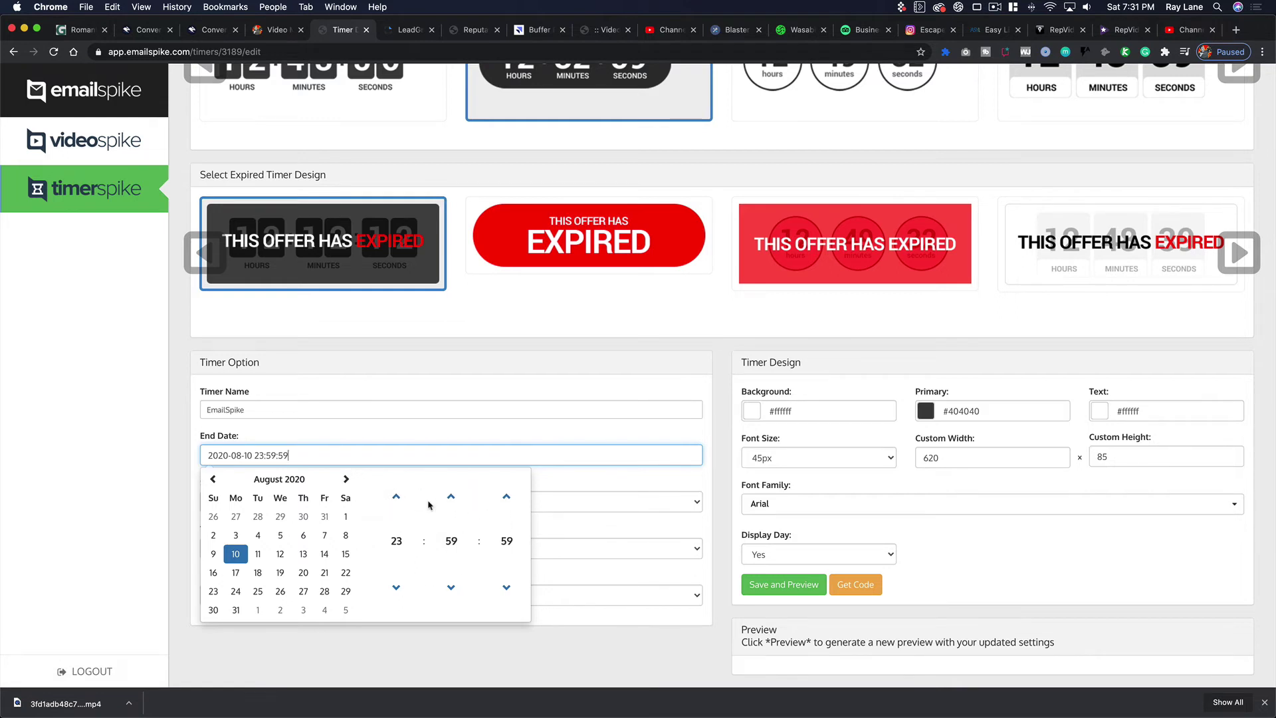
click(585, 492)
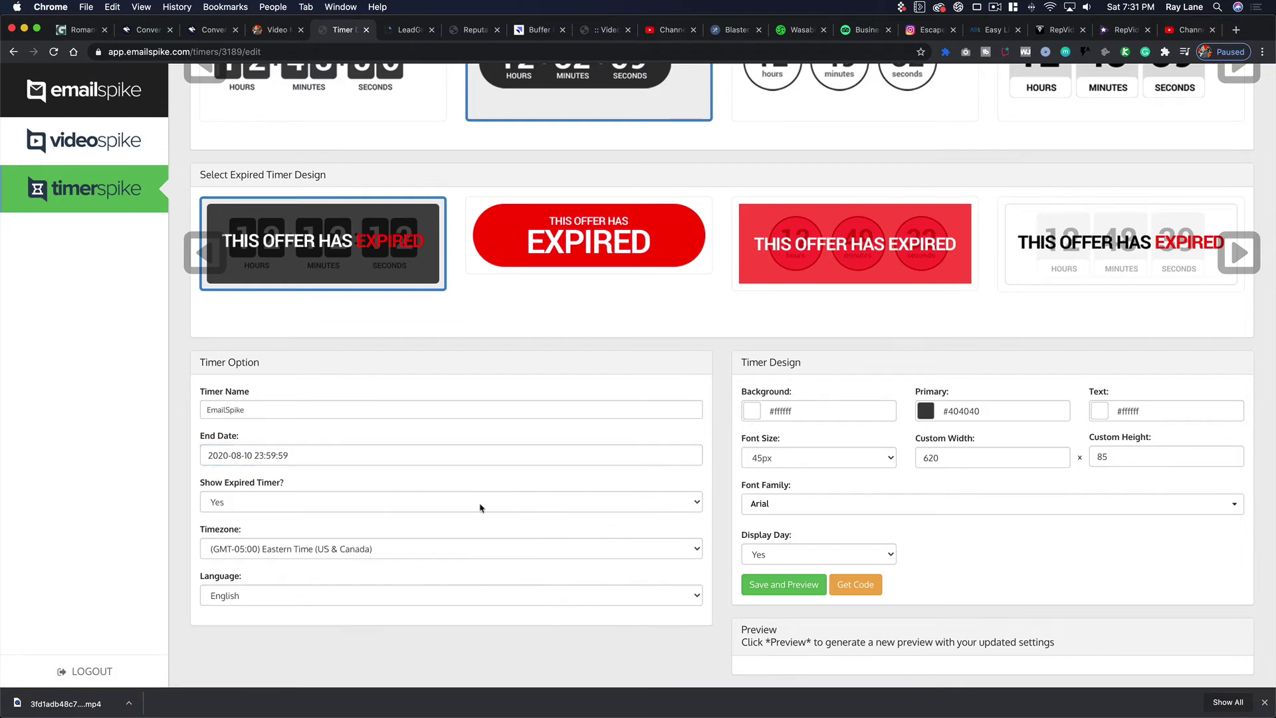
scroll(473, 416, up, 3)
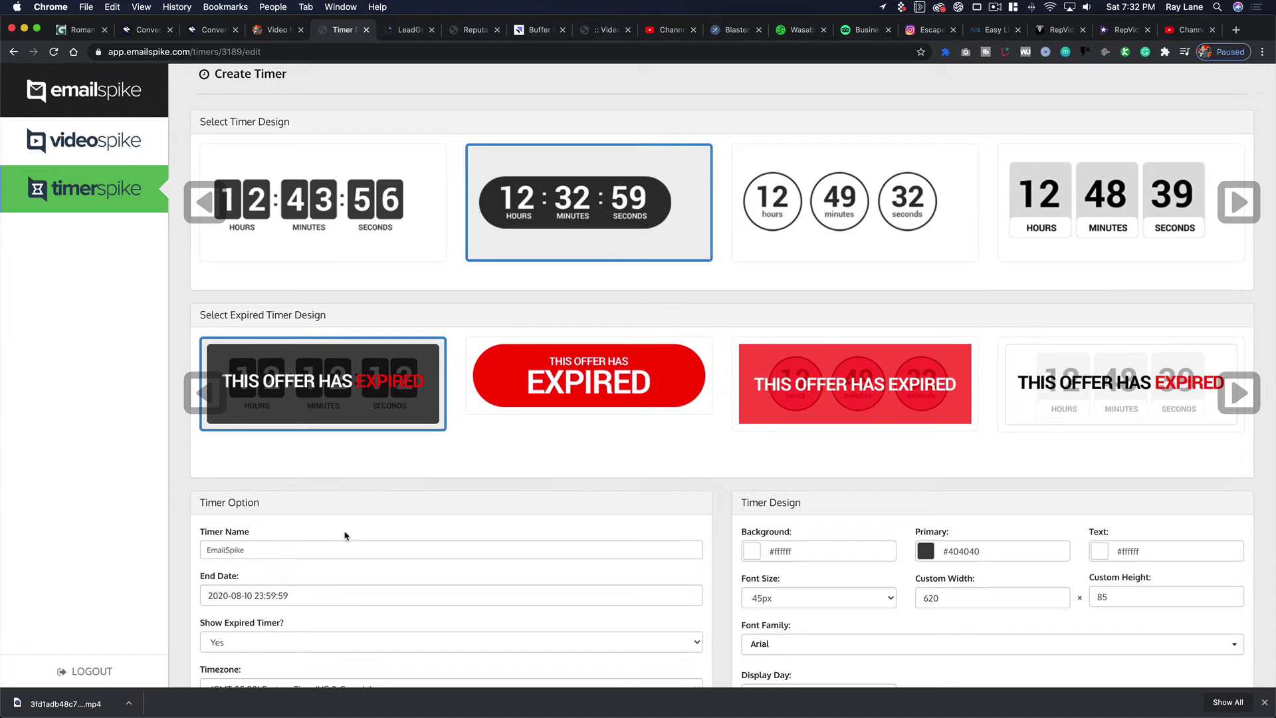
scroll(399, 518, down, 2)
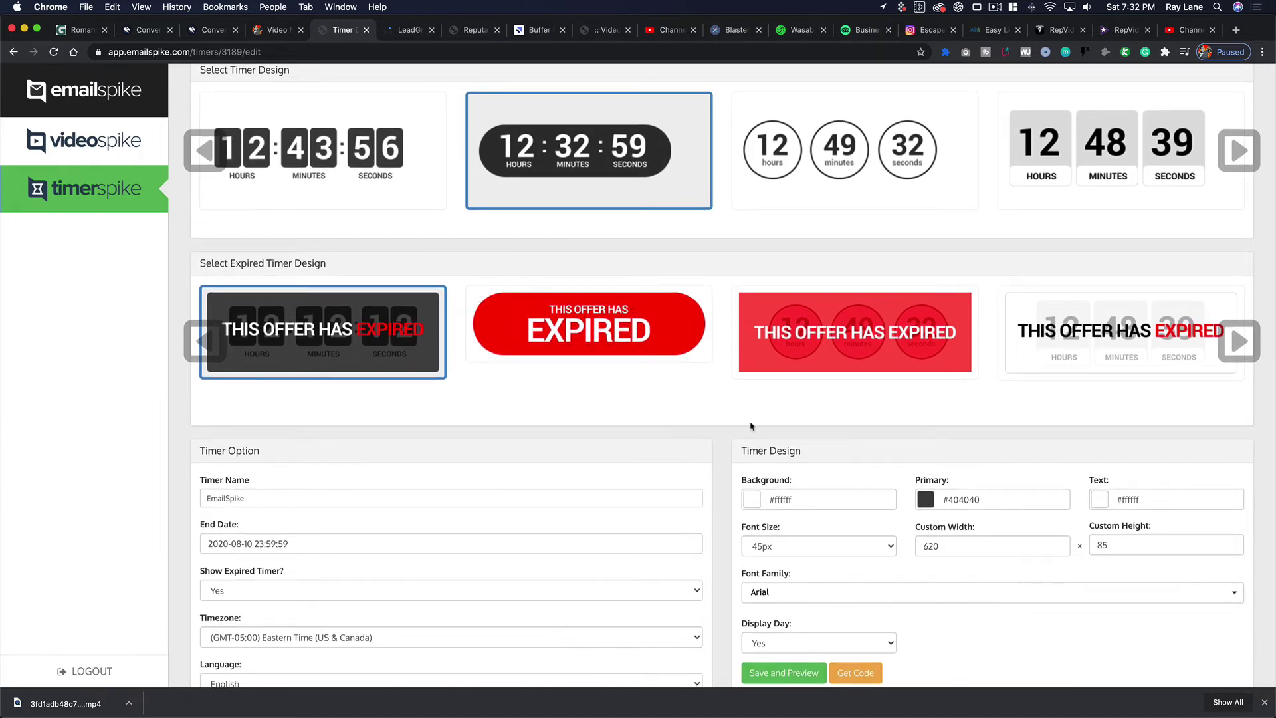
scroll(492, 525, down, 3)
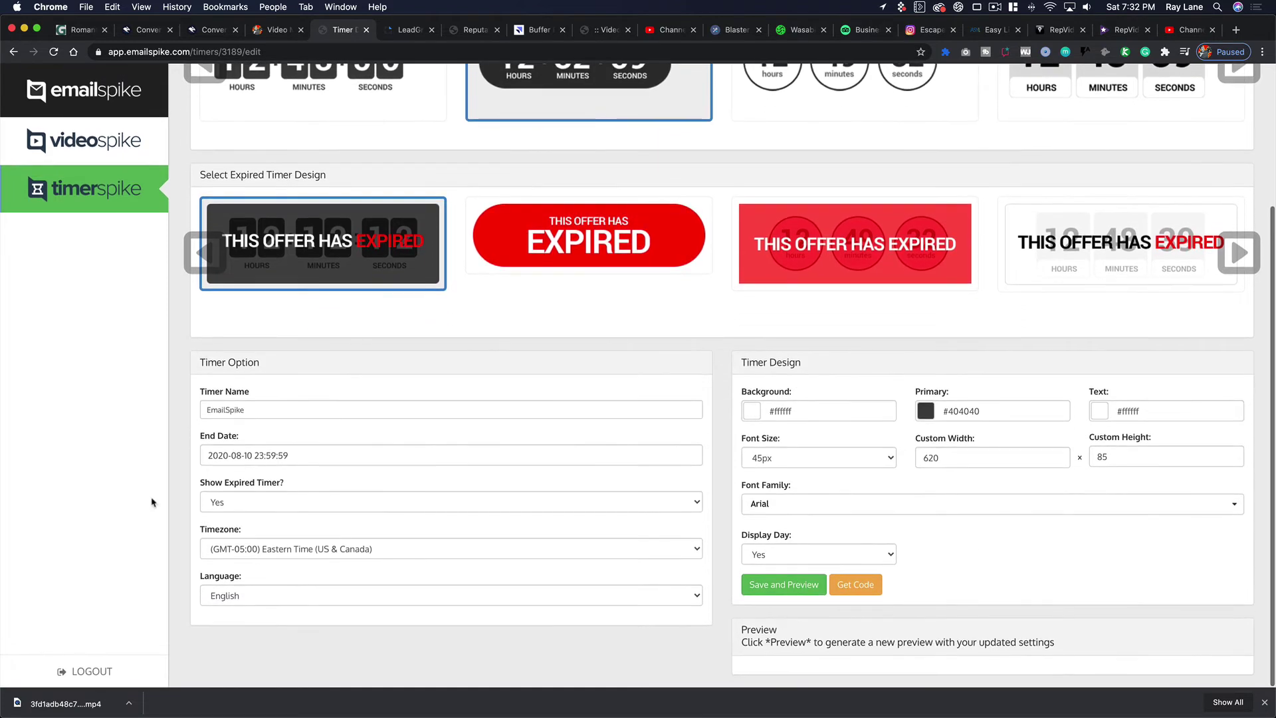
- Try setting Show Expired Timer to No, and switch it back to Yes
click(283, 507)
click(273, 520)
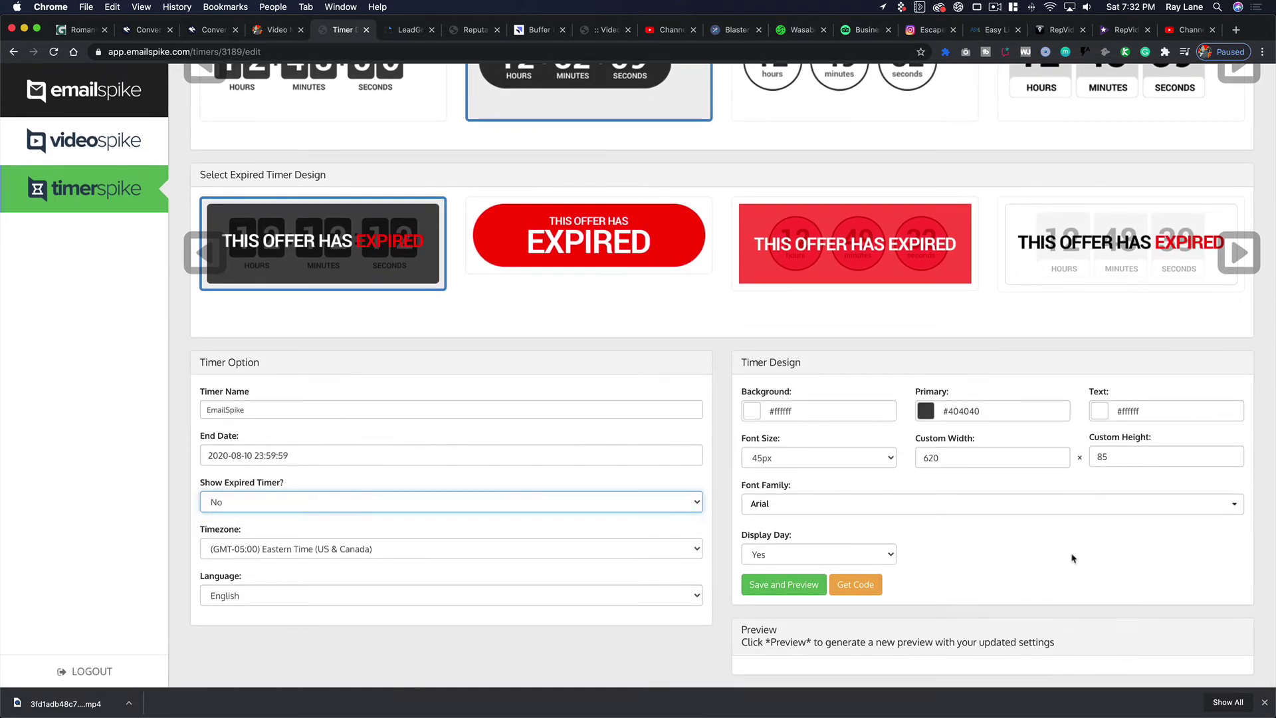
scroll(498, 450, up, 5)
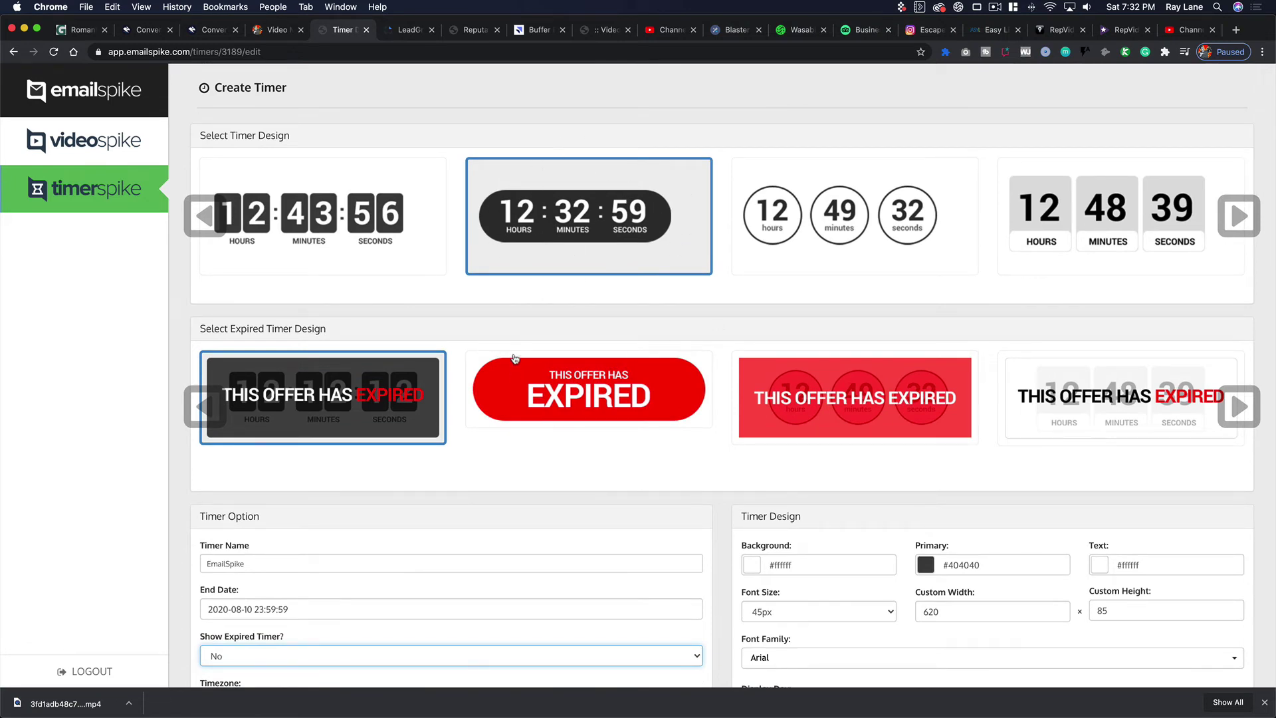
scroll(512, 359, down, 5)
click(243, 503)
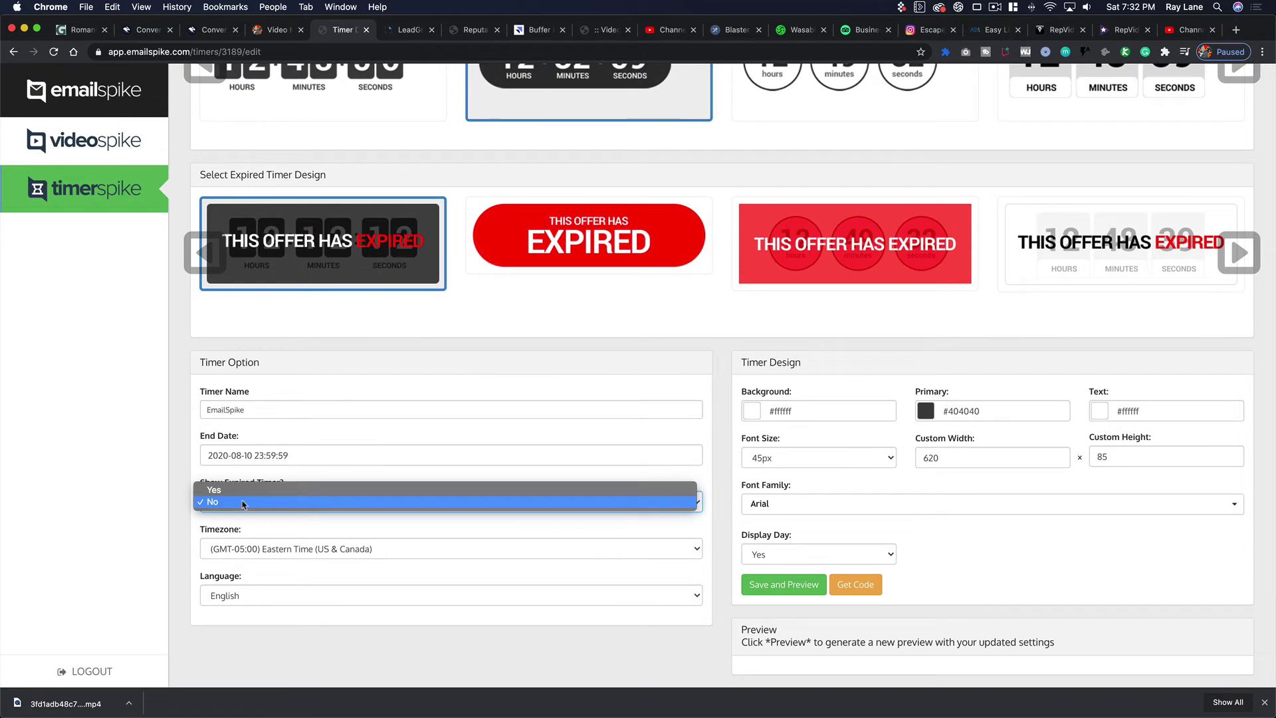
click(250, 491)
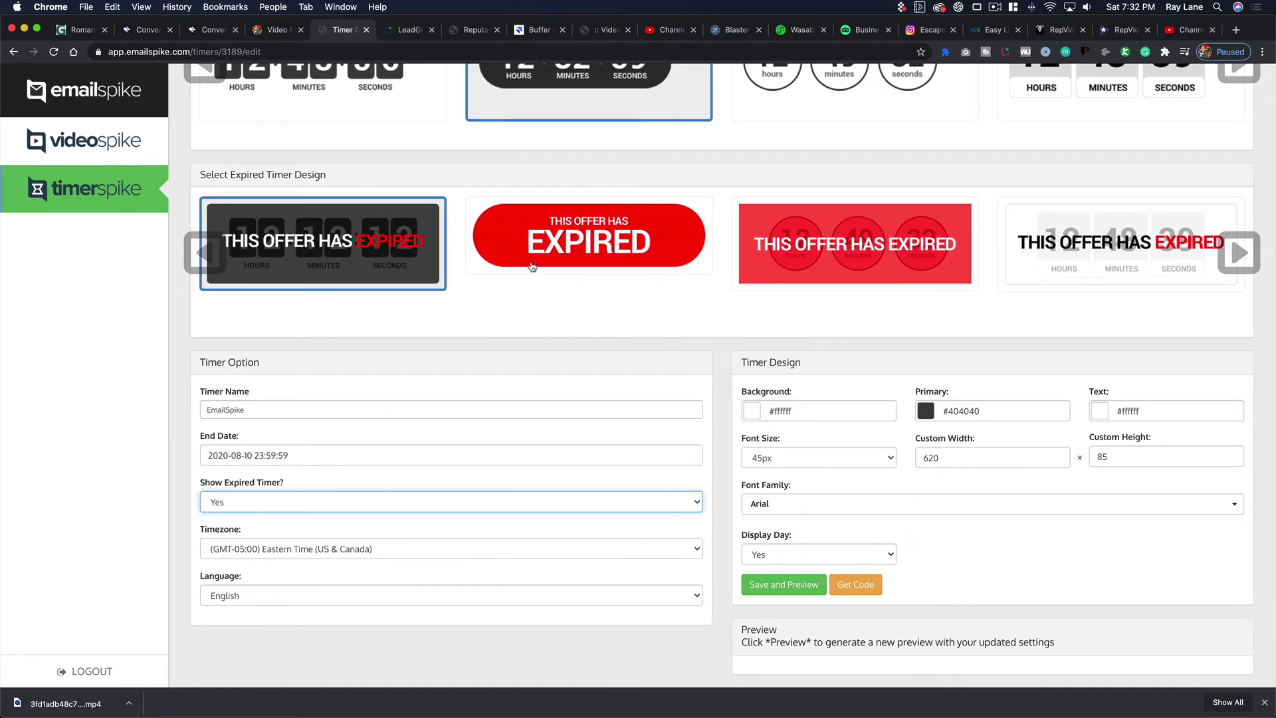
scroll(532, 266, up, 1)
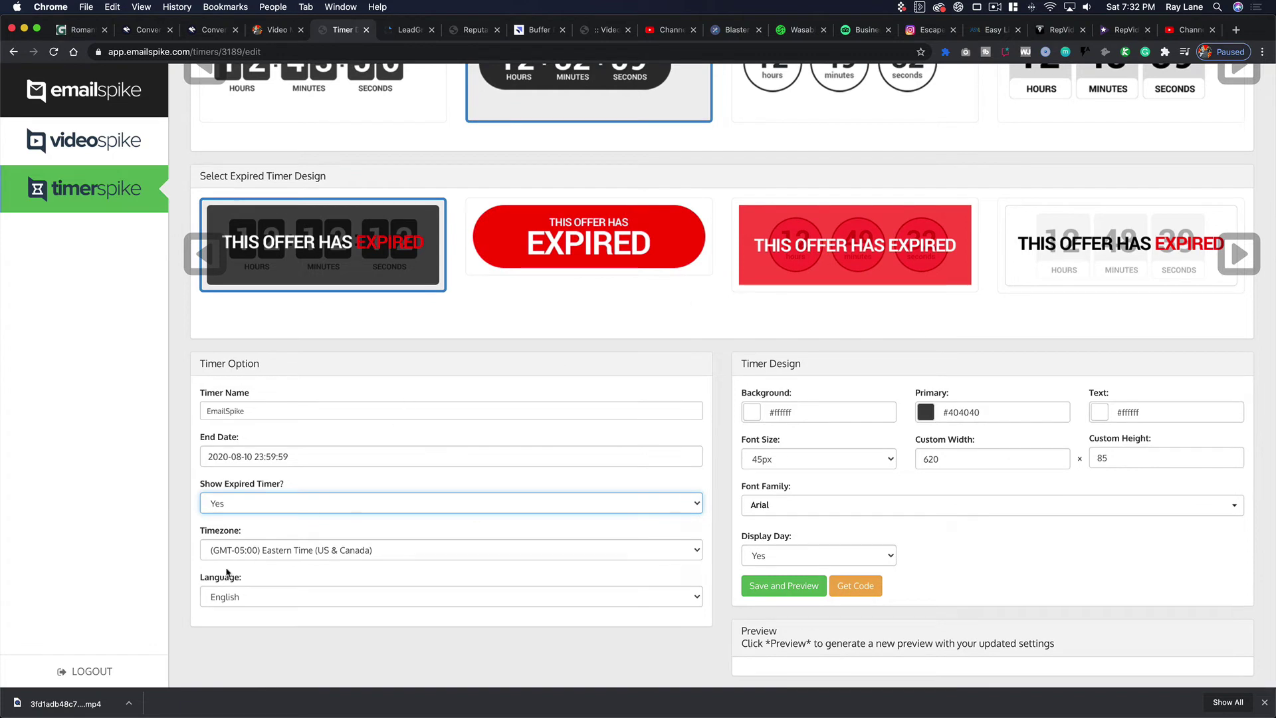
click(224, 506)
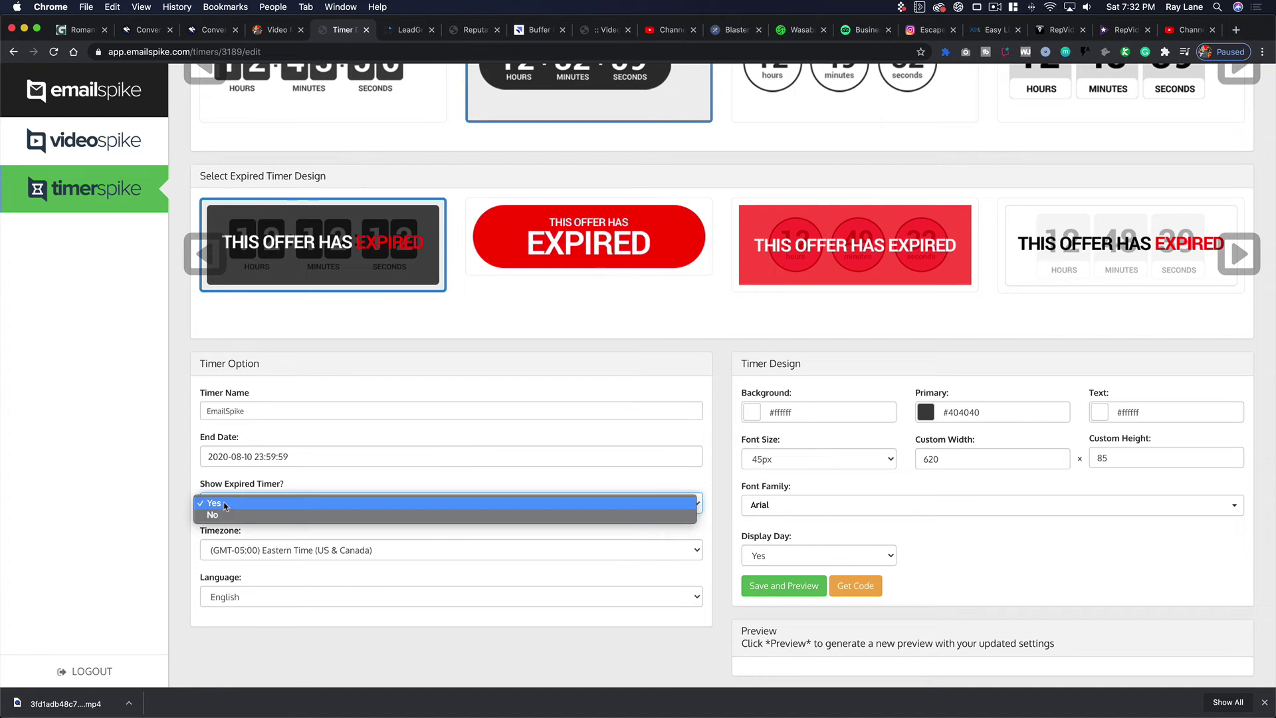
click(309, 486)
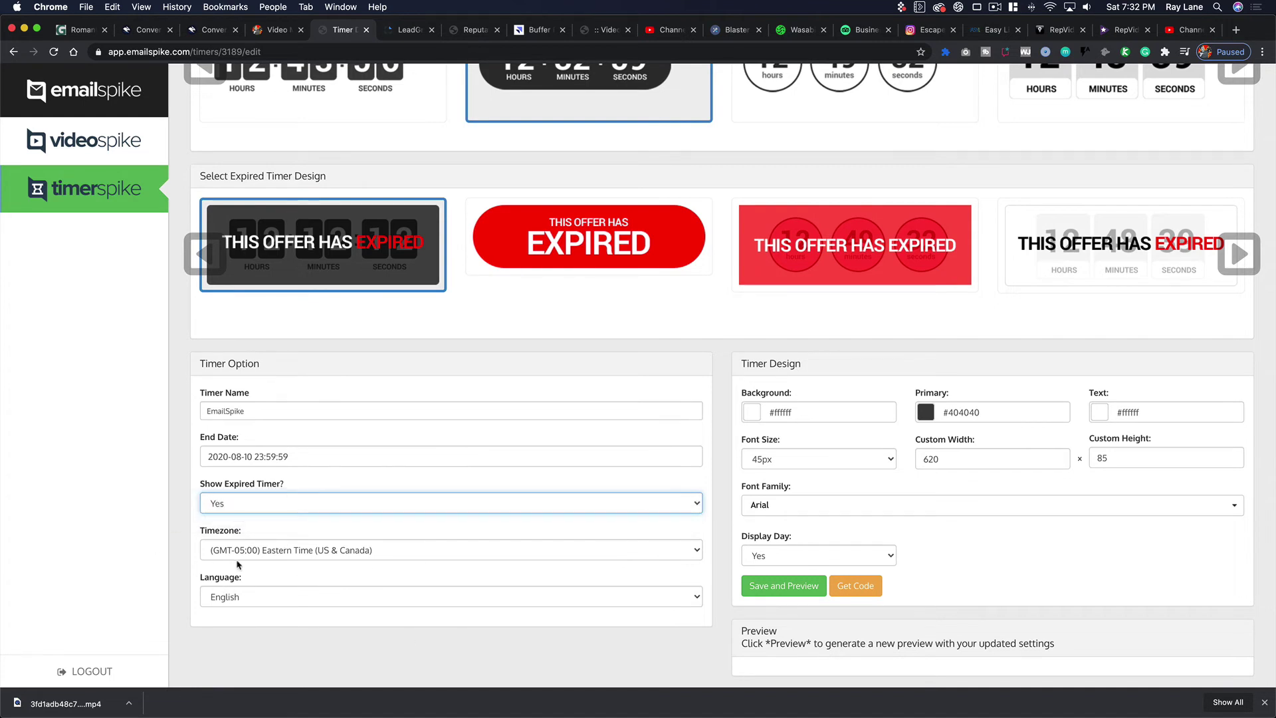
click(266, 551)
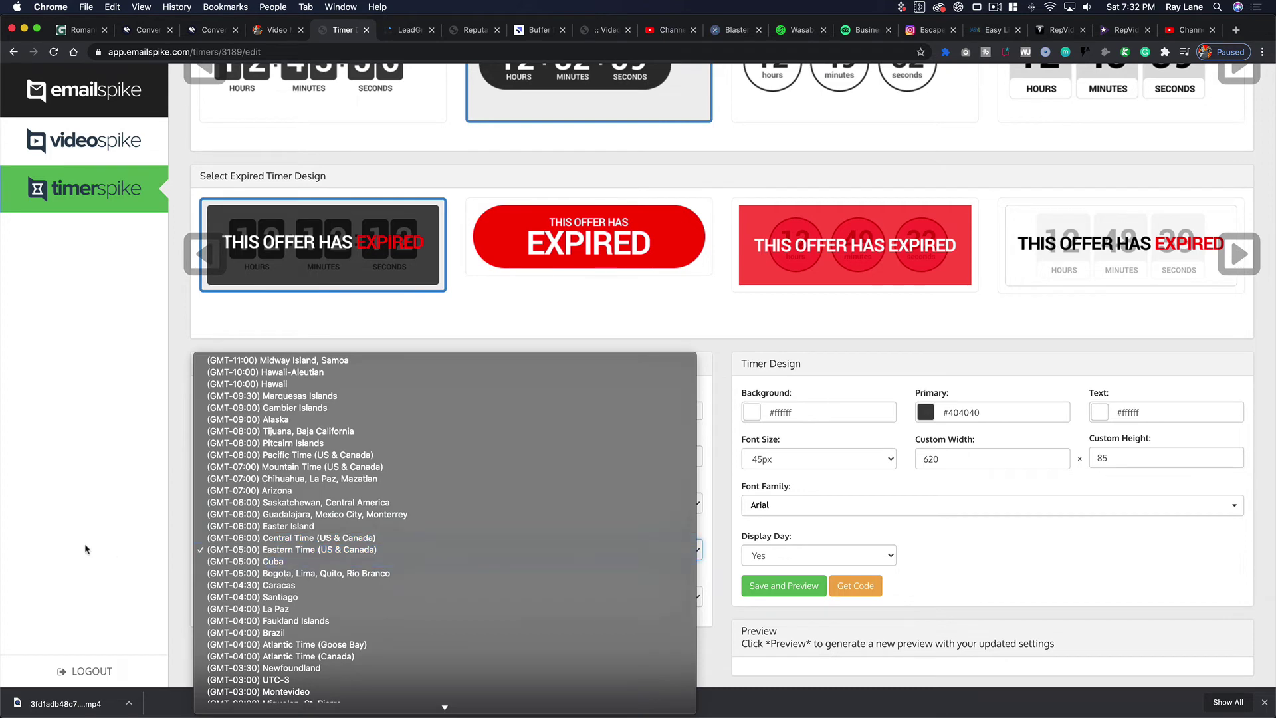
click(132, 548)
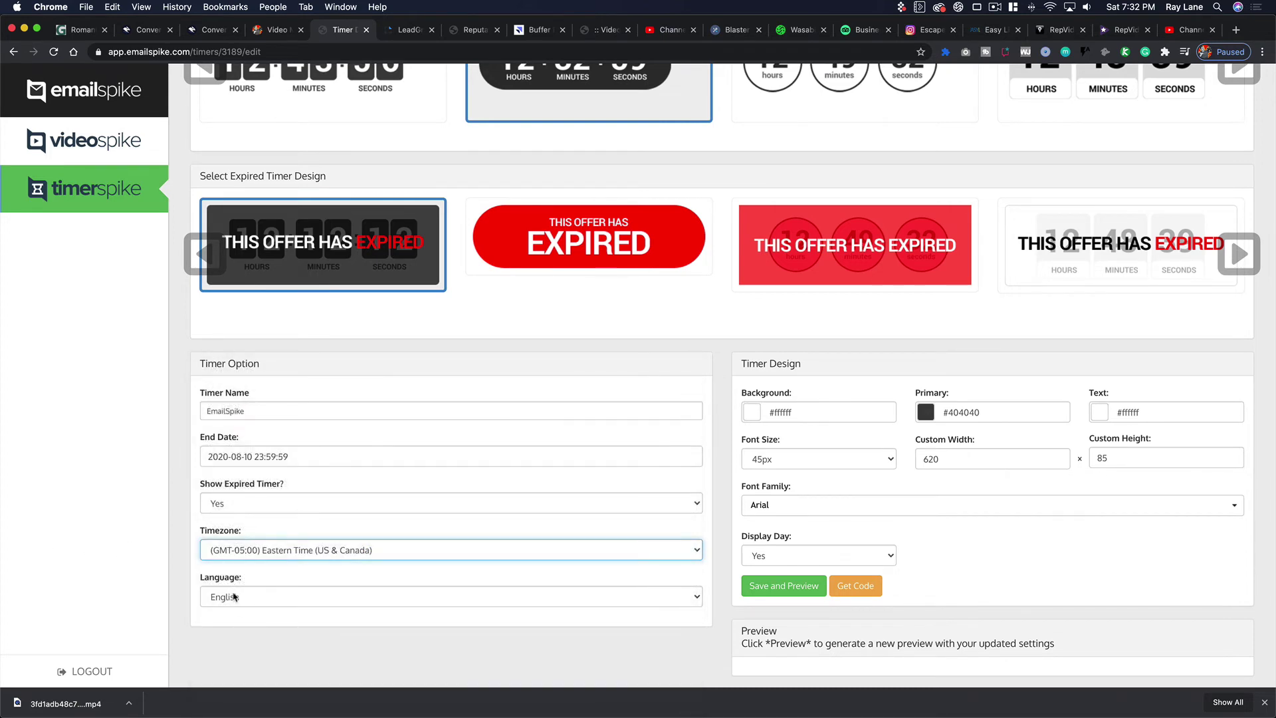
scroll(817, 434, up, 3)
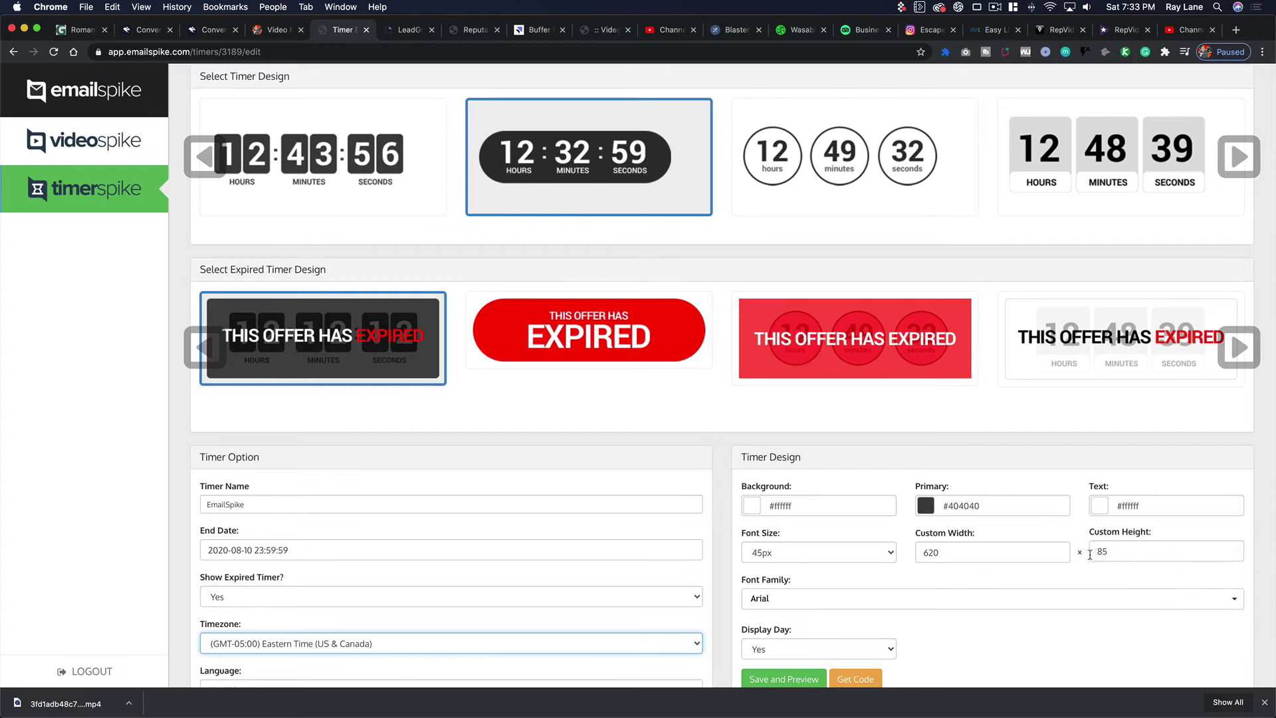
scroll(810, 596, down, 1)
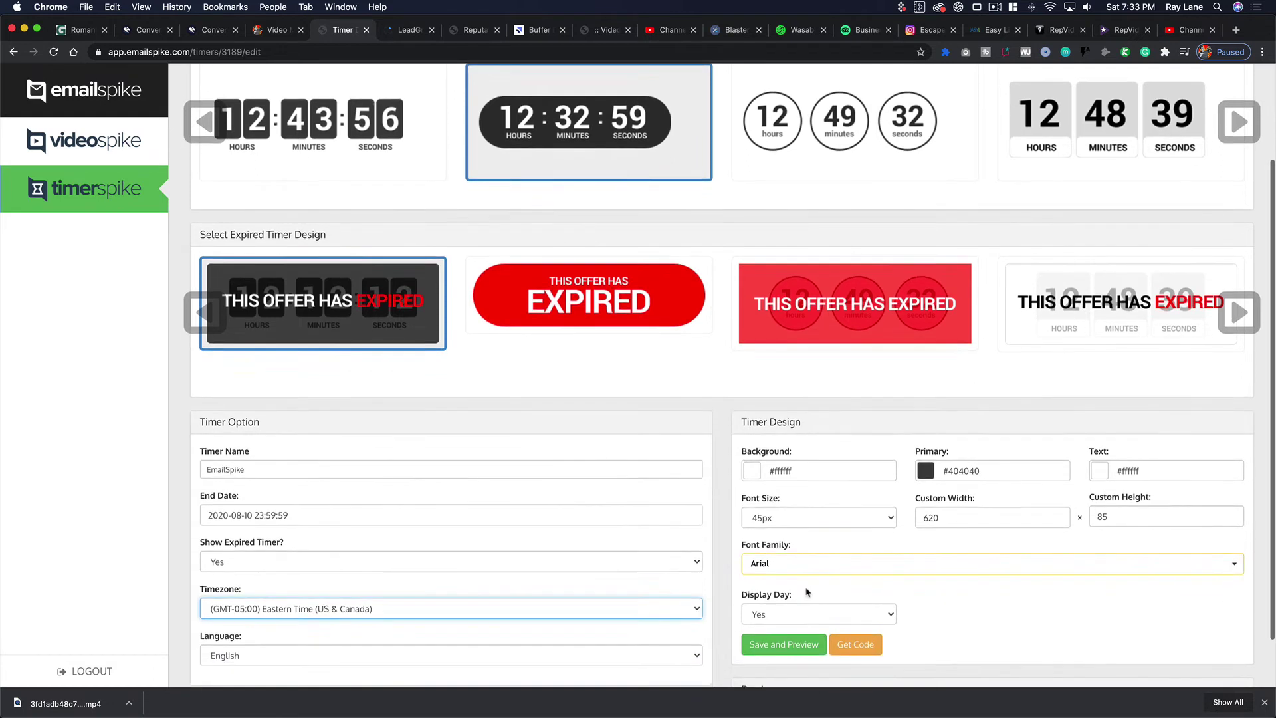
- Try Arial Narrow as the timer's font family, and switch it back to Arial
click(815, 564)
click(810, 598)
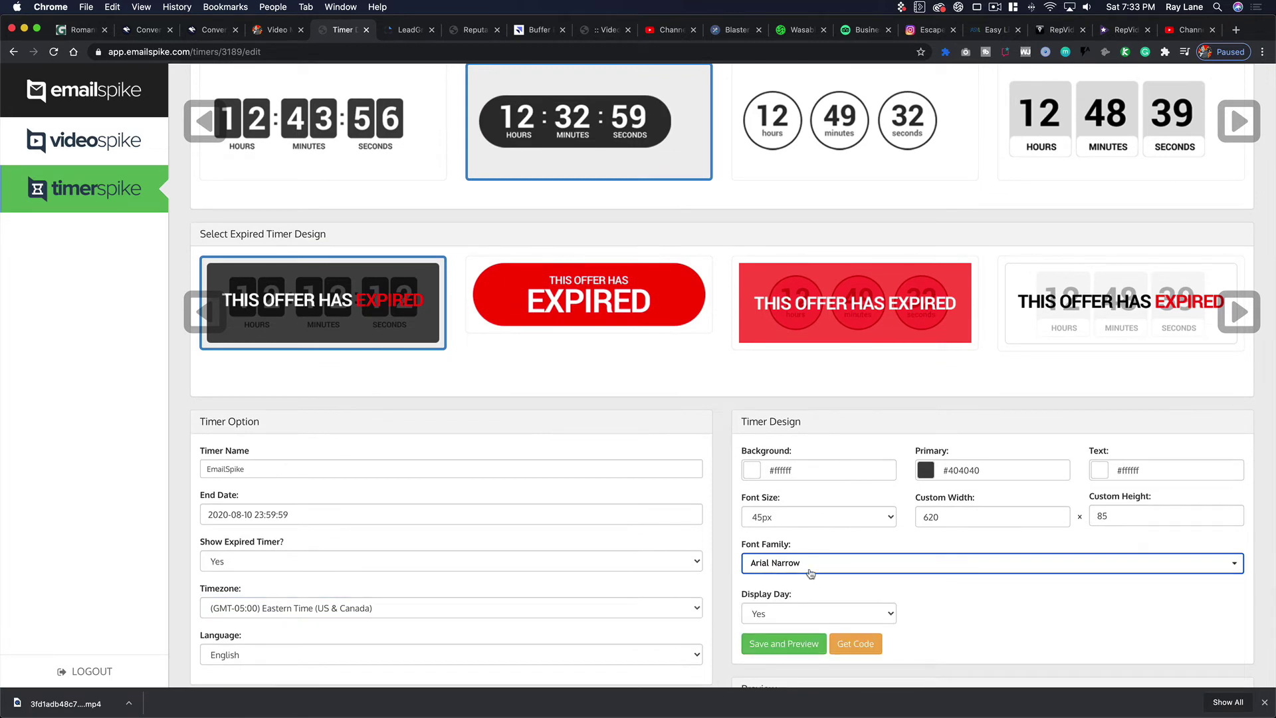
click(807, 566)
click(787, 584)
click(854, 616)
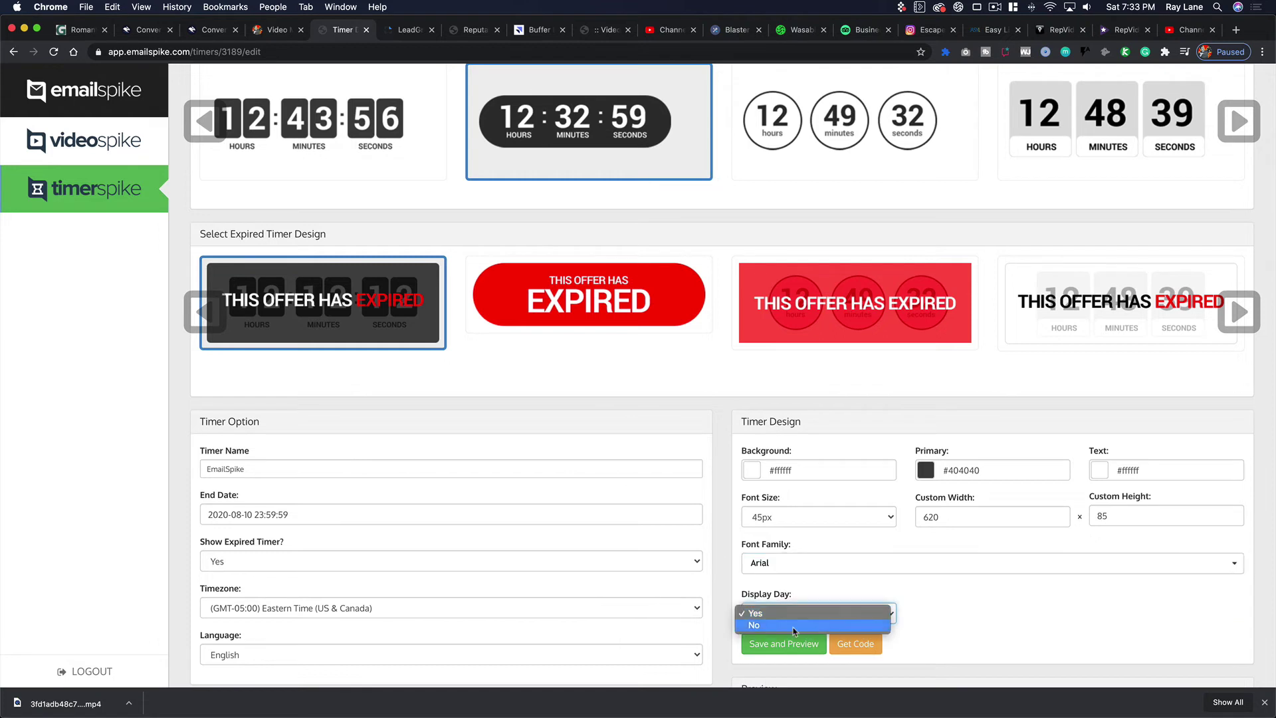
click(1013, 605)
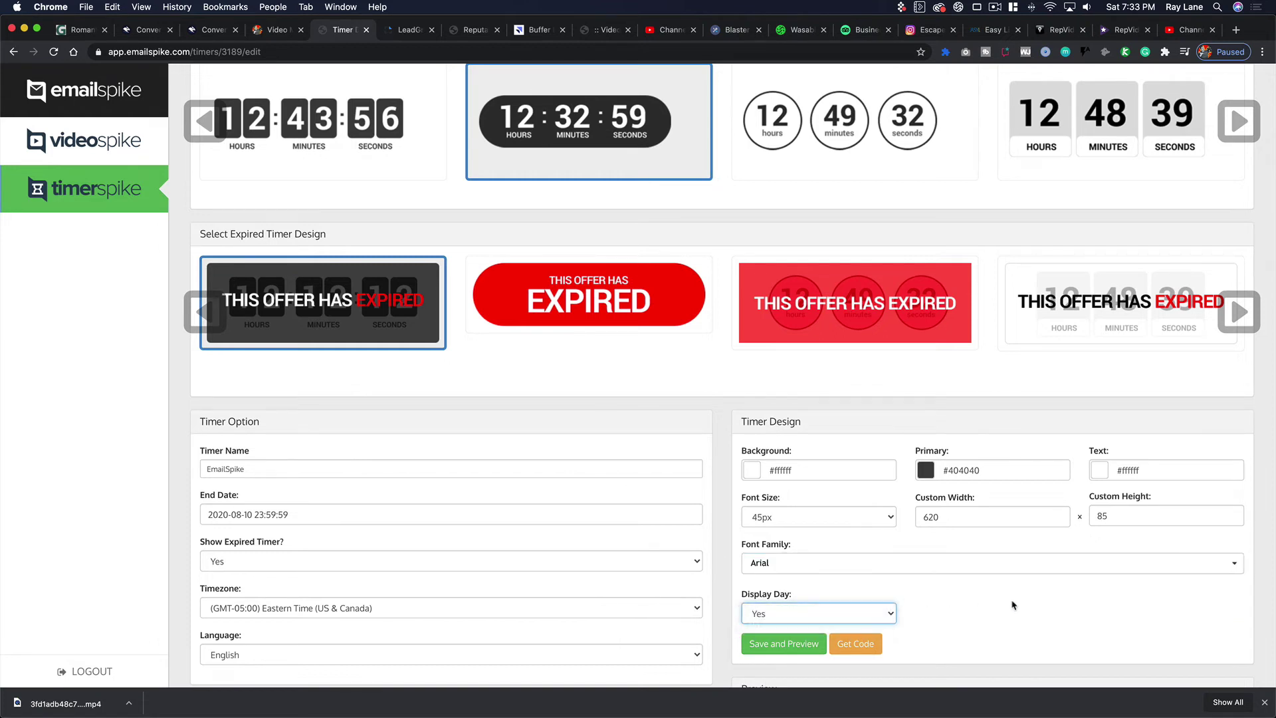
- Save the EmailSpike timer and generate its preview
click(794, 650)
scroll(781, 604, down, 1)
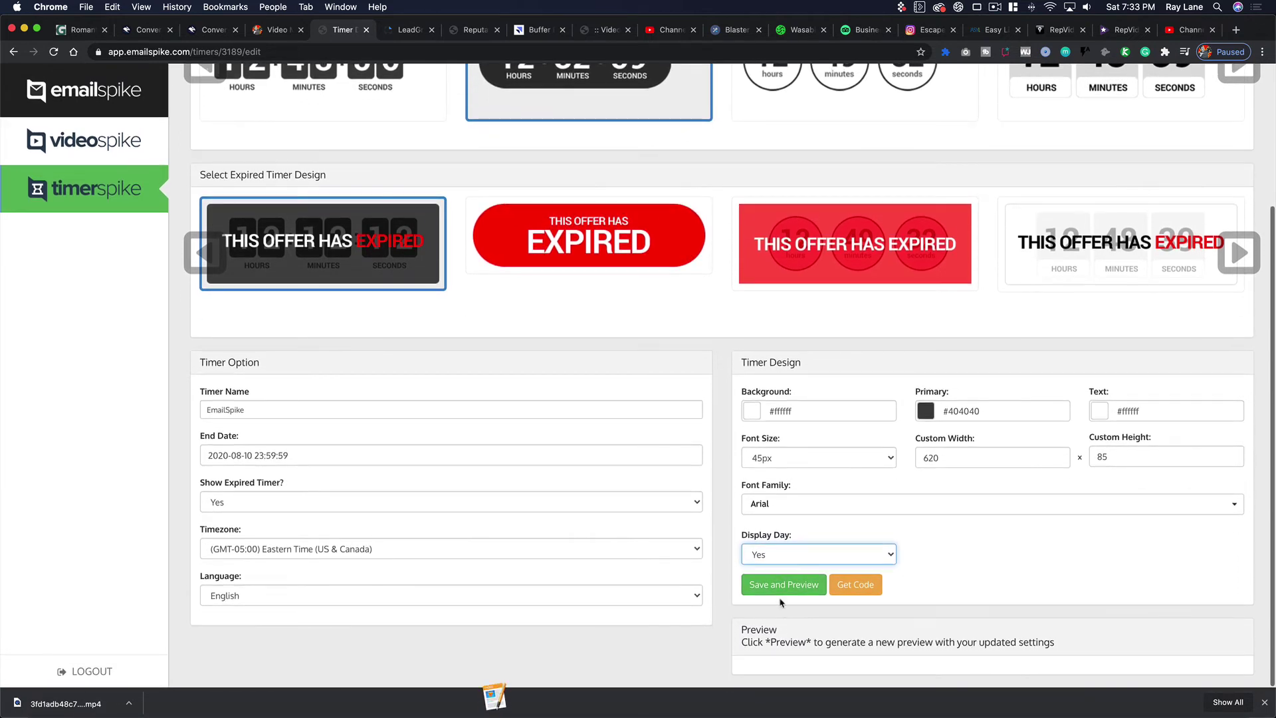
click(821, 587)
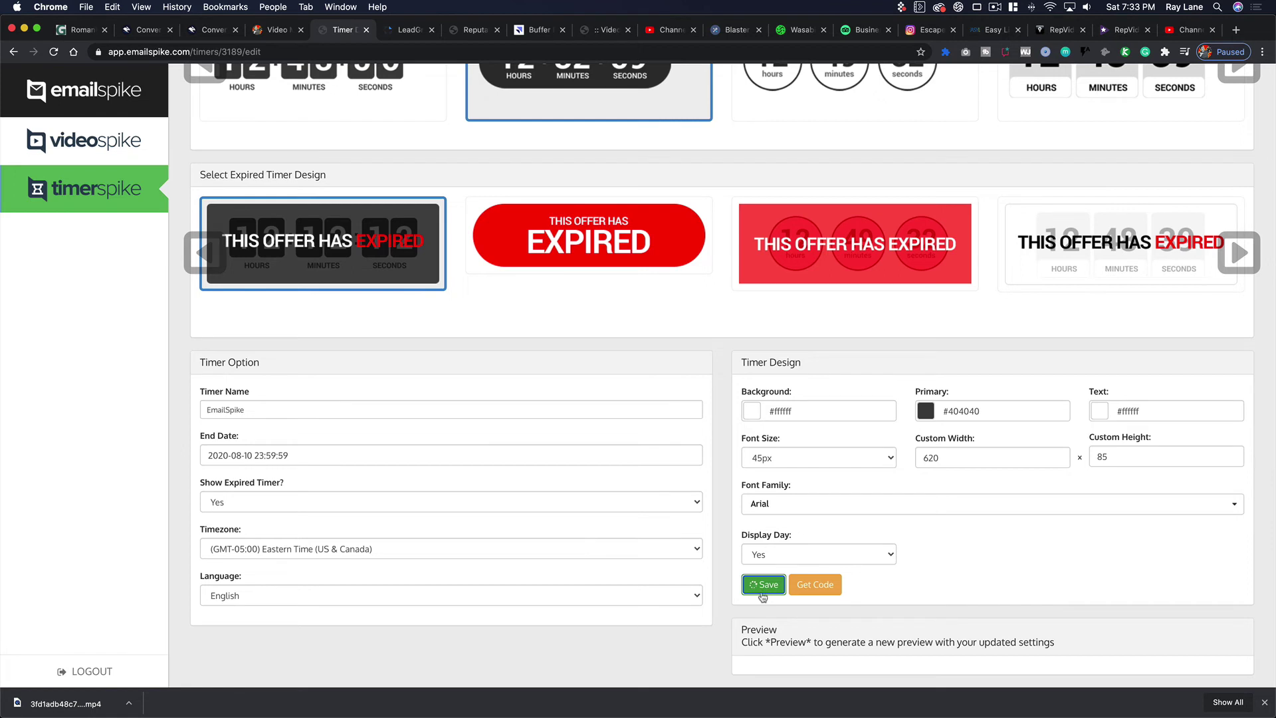
scroll(930, 638, down, 2)
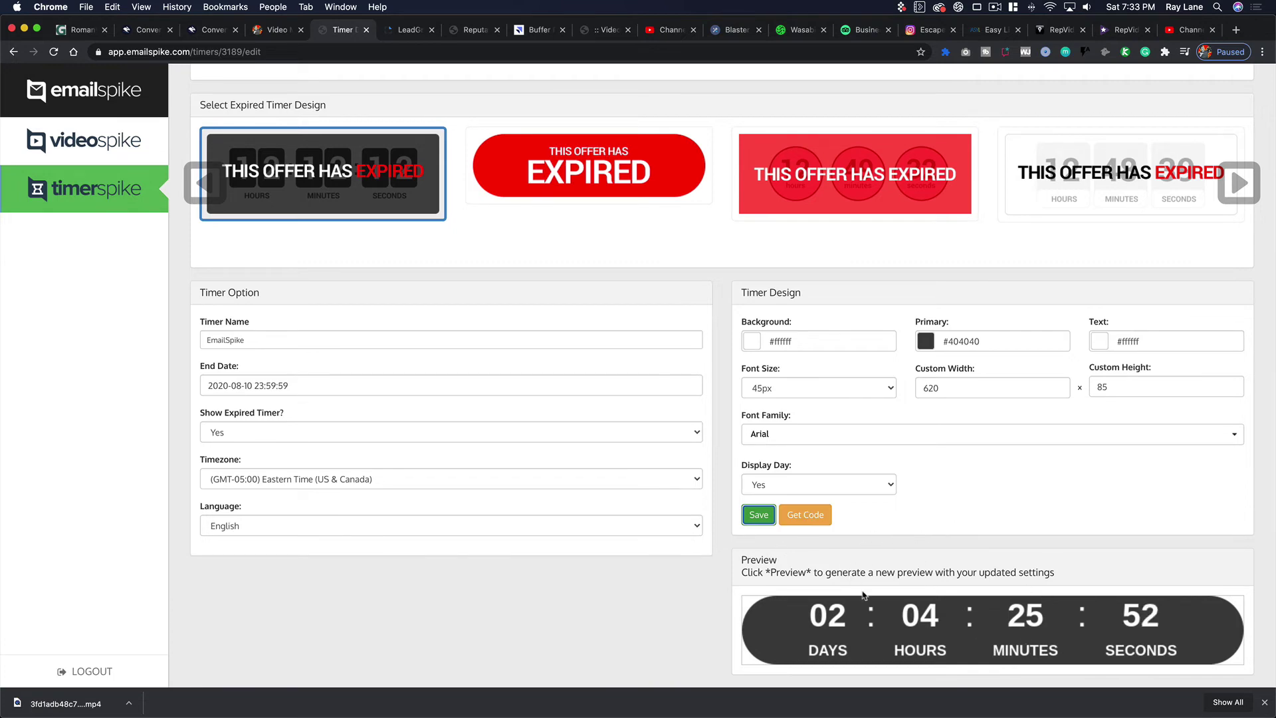
- Open the timer's embed code and copy its image URL
click(811, 517)
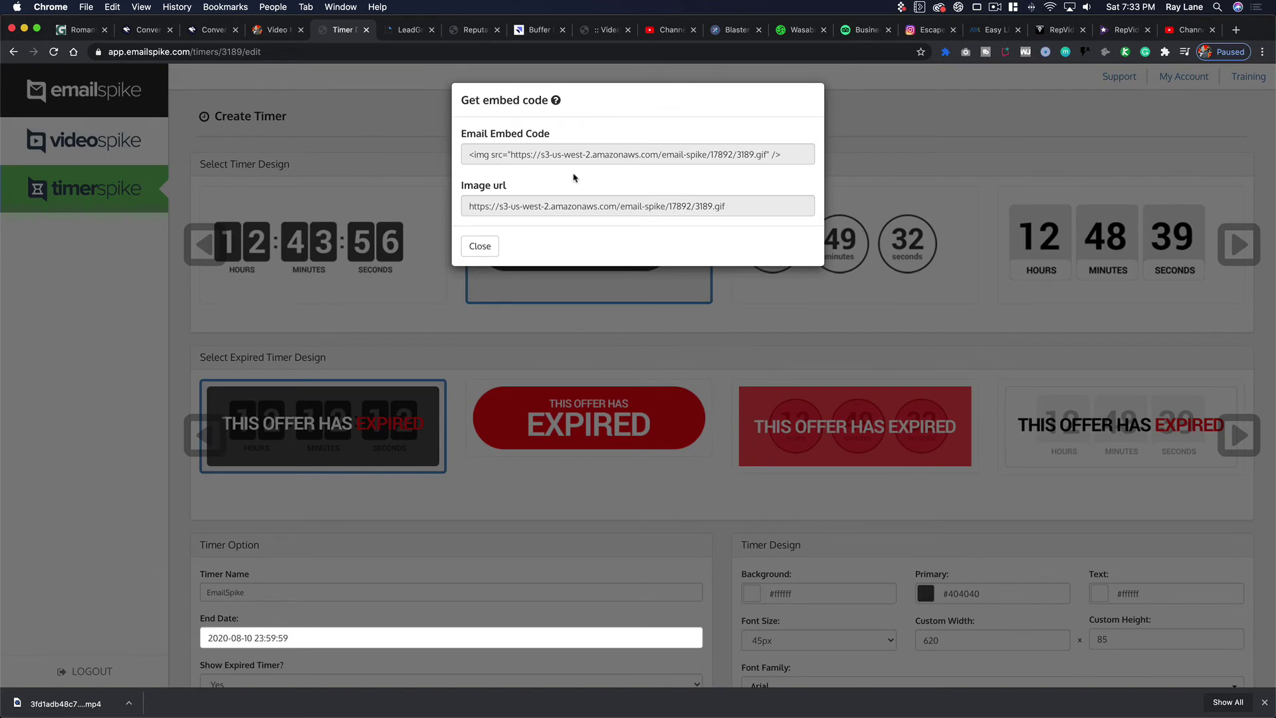
drag(468, 157, 854, 163)
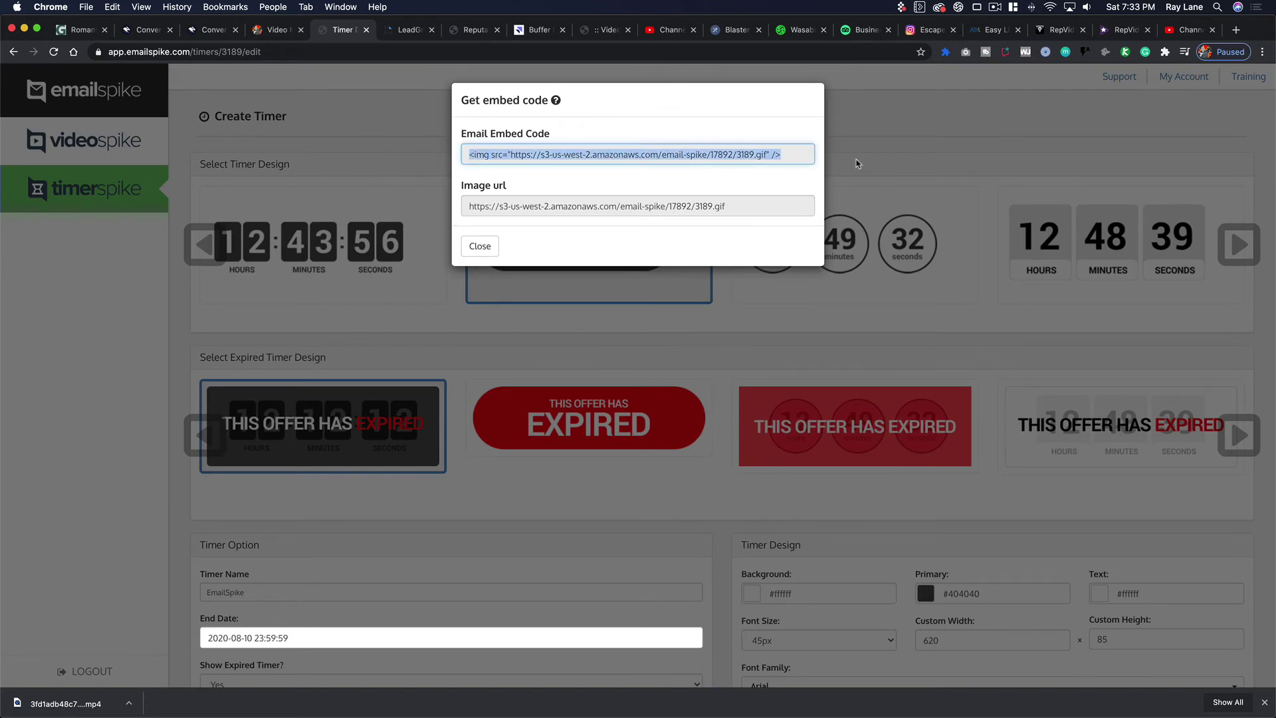
drag(728, 208, 404, 207)
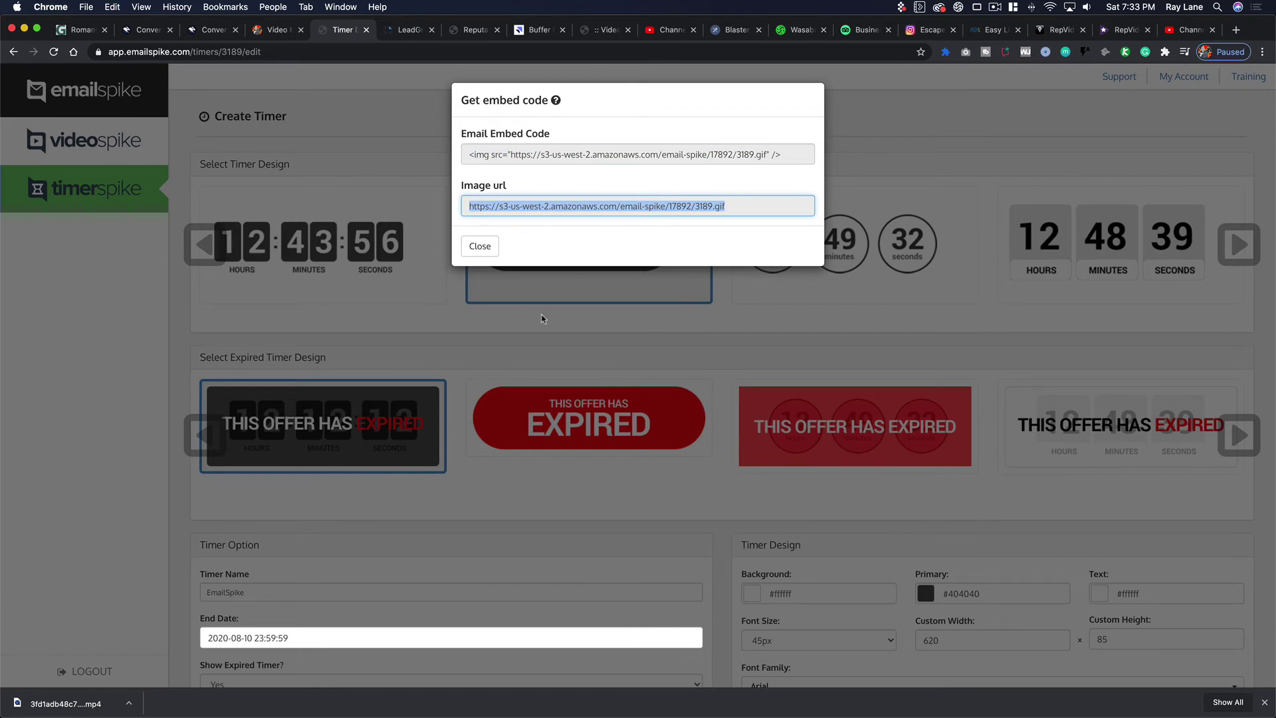
- Switch to the AWeber email, insert an image above the greeting using the copied timer URL, and shrink it to about 470 × 65 px
key(super+Tab)
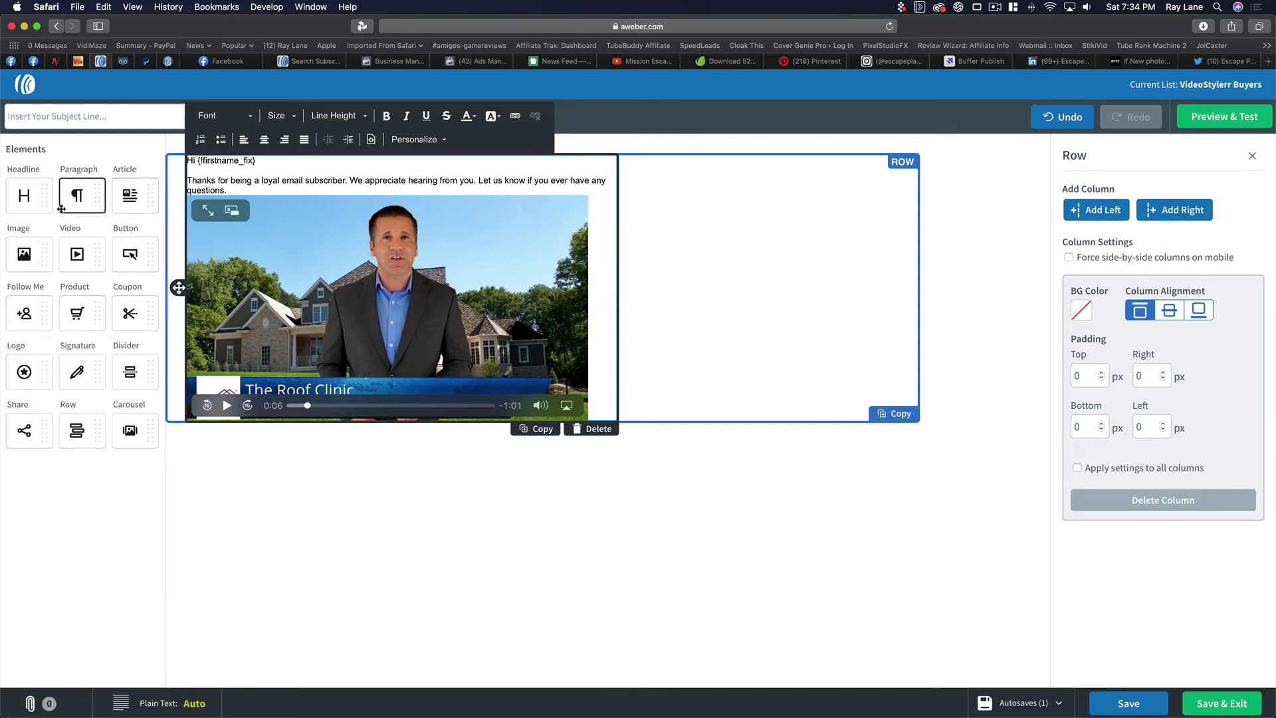
drag(24, 254, 279, 171)
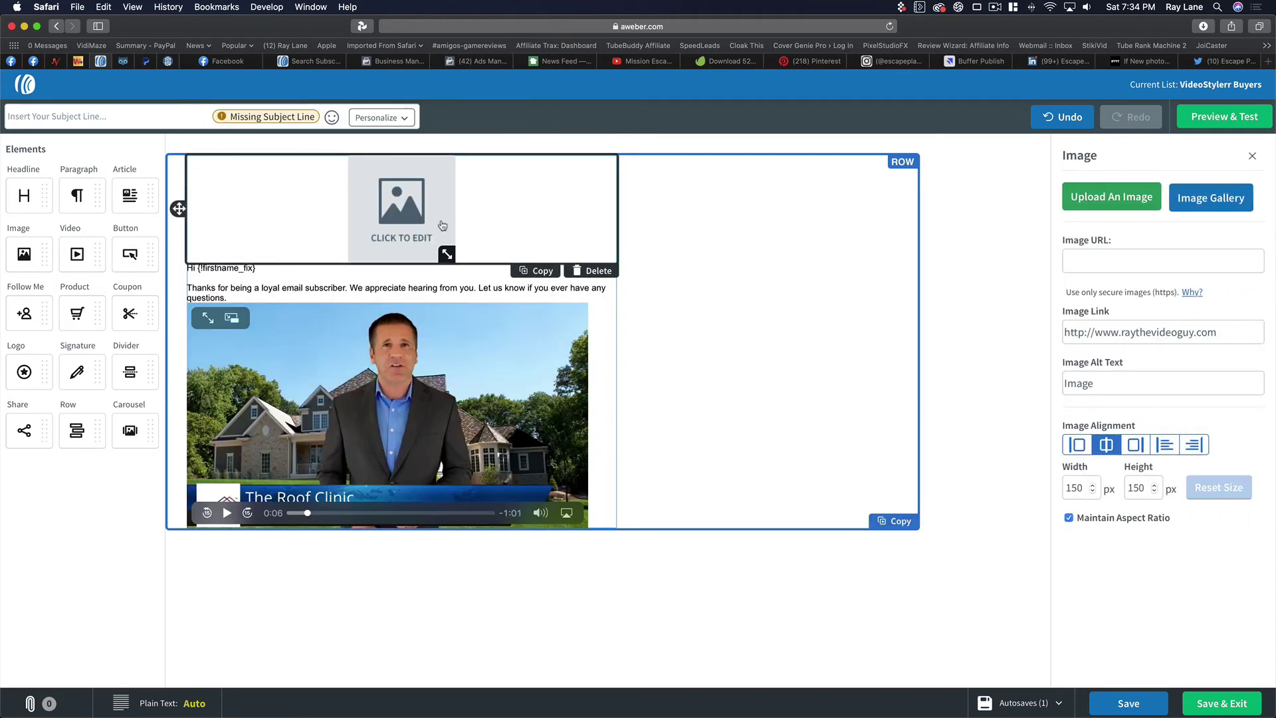
click(1126, 258)
text(naws.com/email-spike/17892/3189.gif)
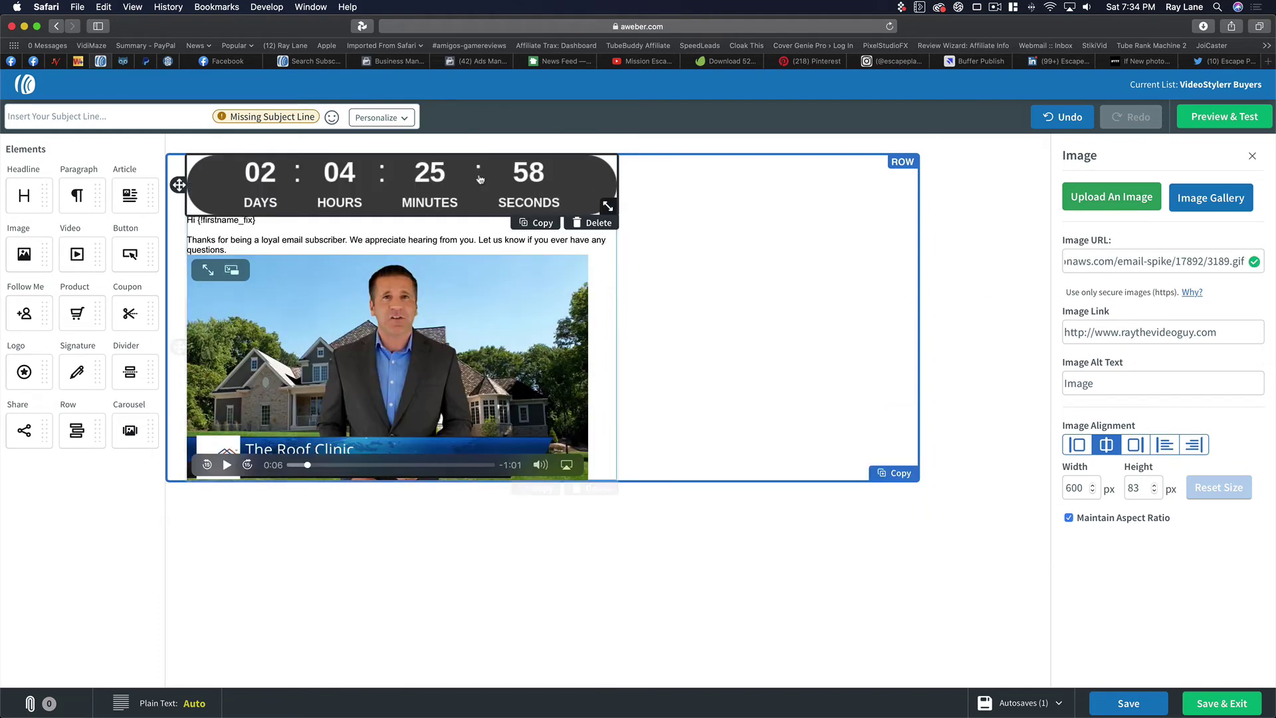
drag(608, 206, 545, 197)
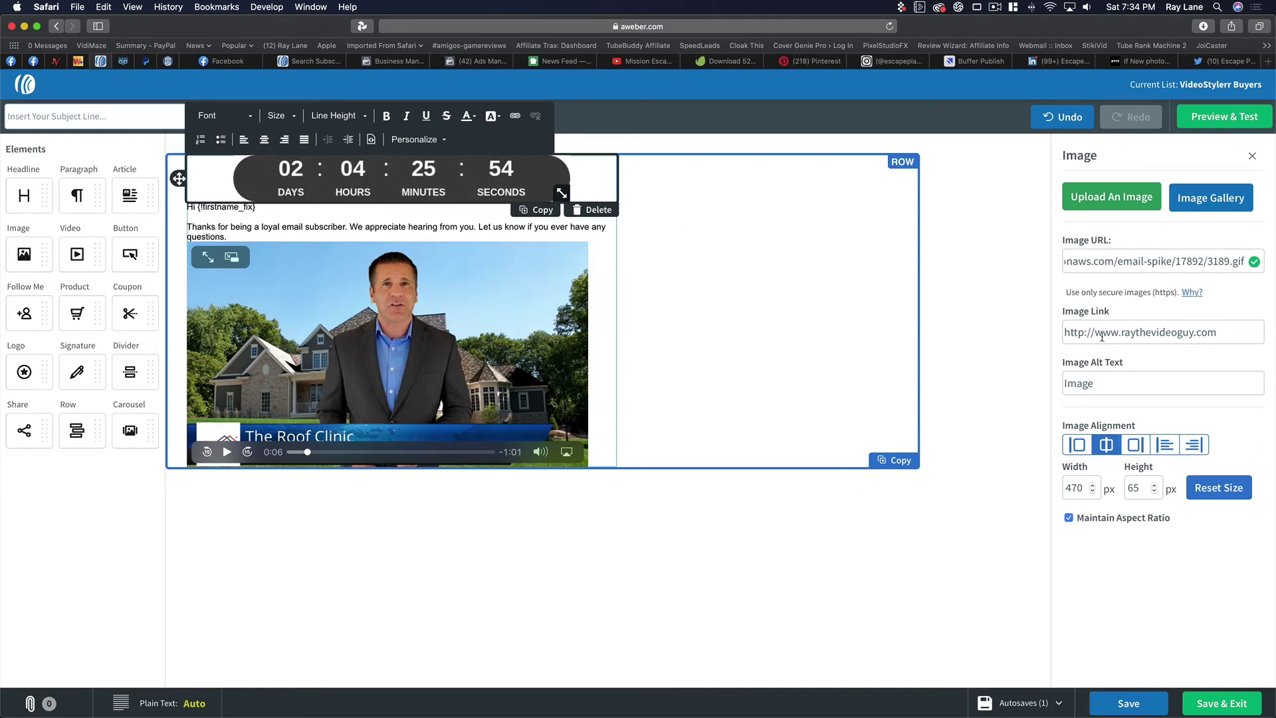
drag(1219, 332, 1007, 309)
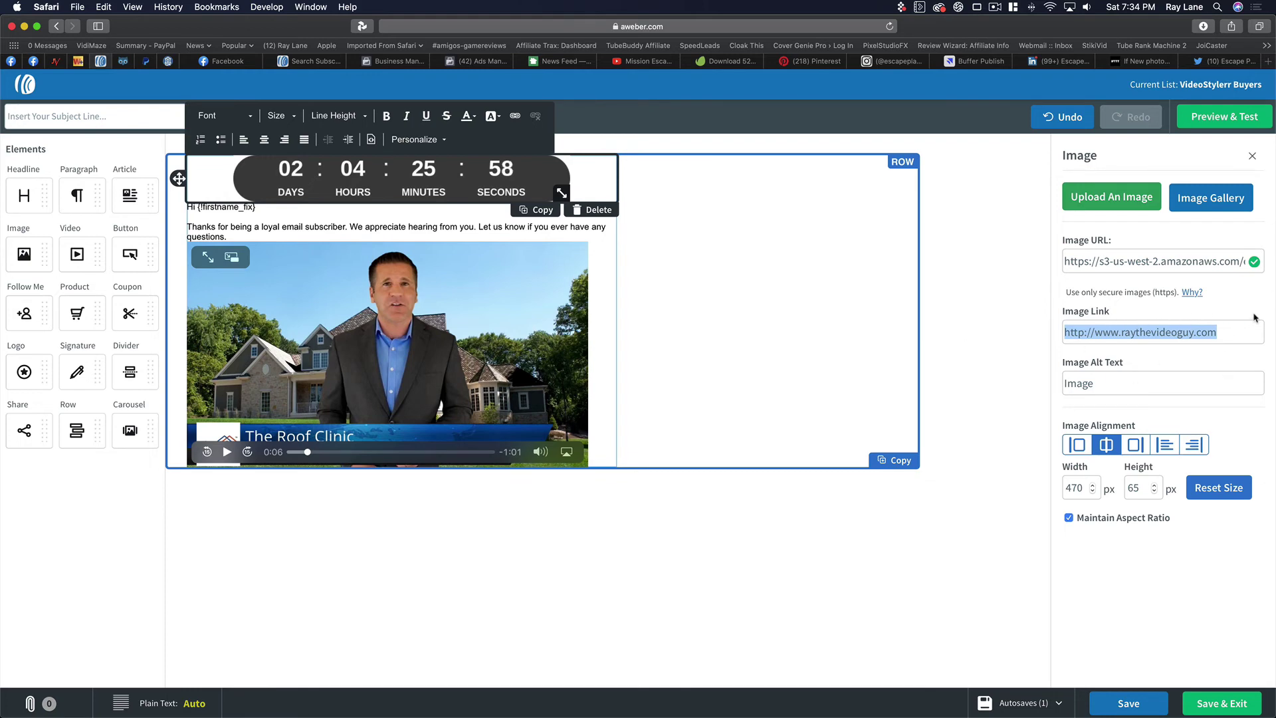
click(1223, 334)
text(/e)
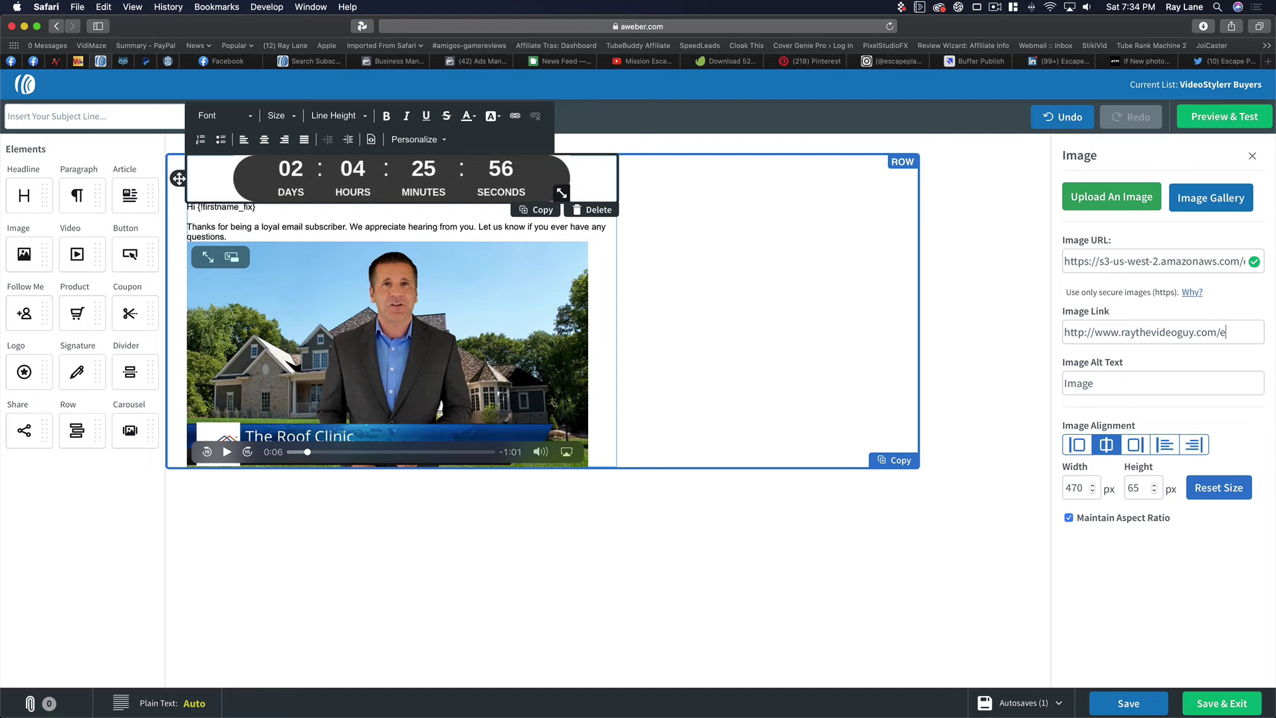
text(mailspike)
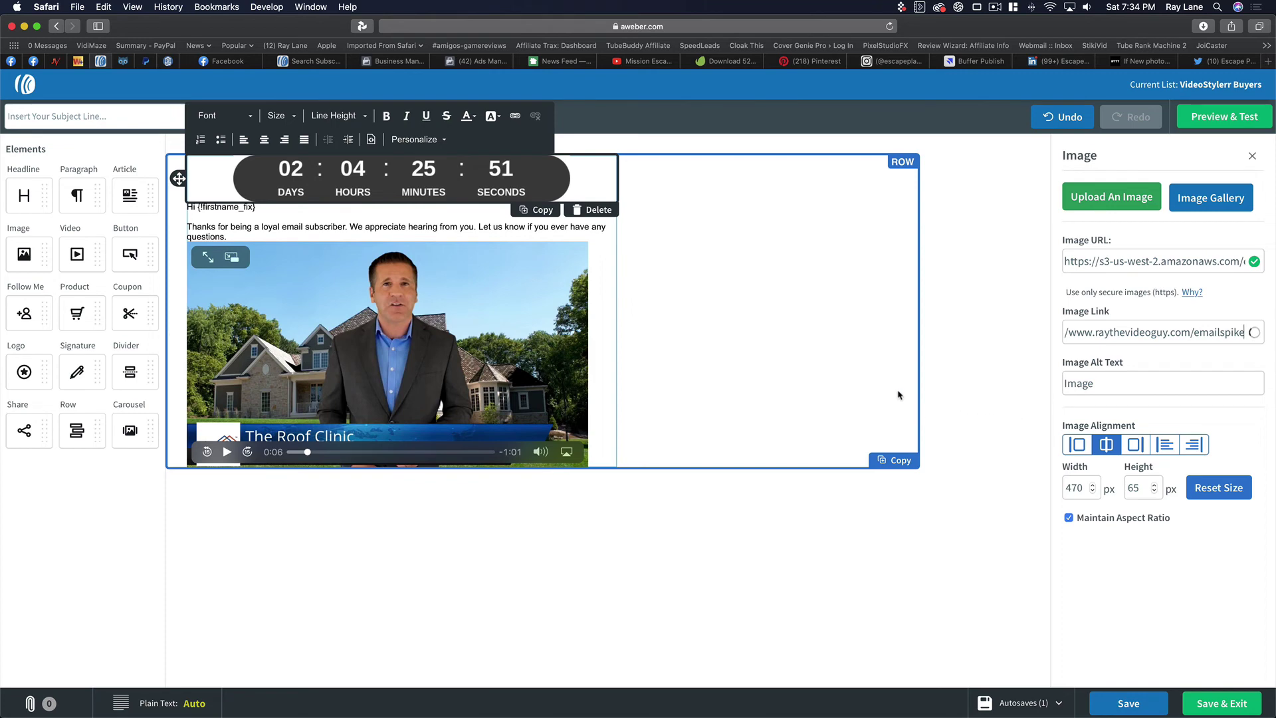
click(546, 514)
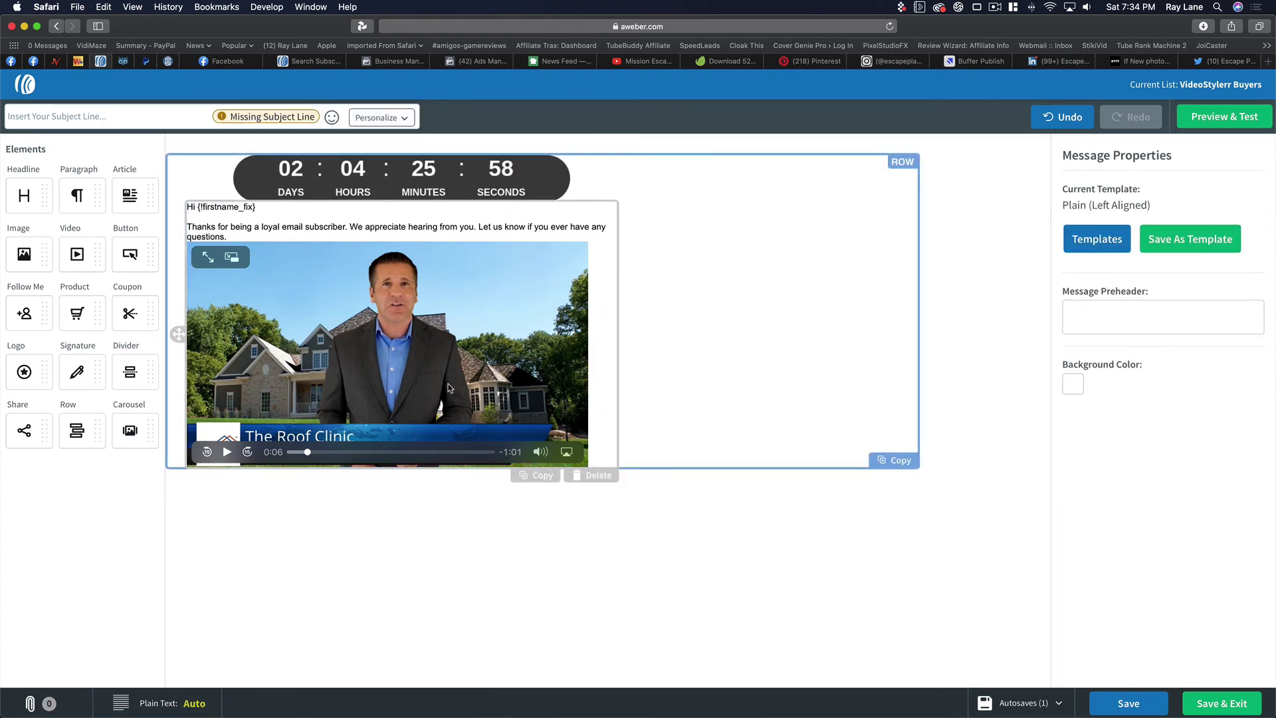
- Return to EmailSpike in Chrome, close the embed code dialog and open the VideoSpike dashboard
key(super+Tab)
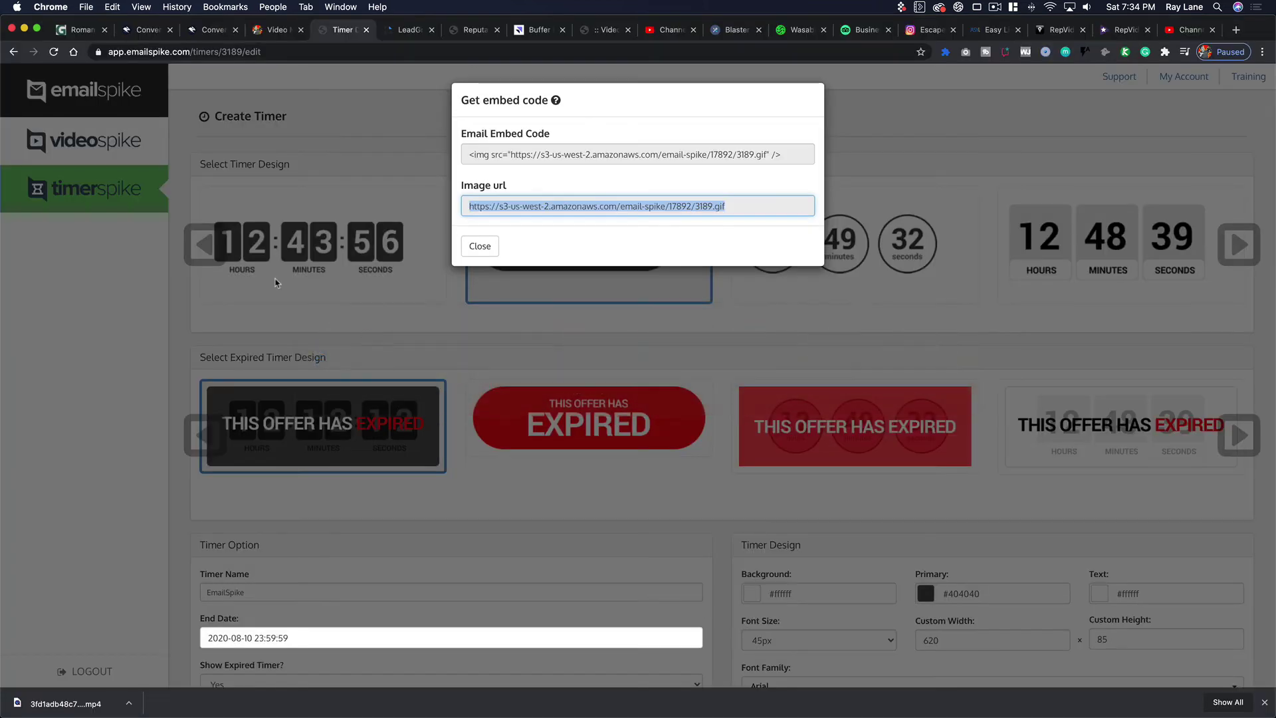
click(74, 227)
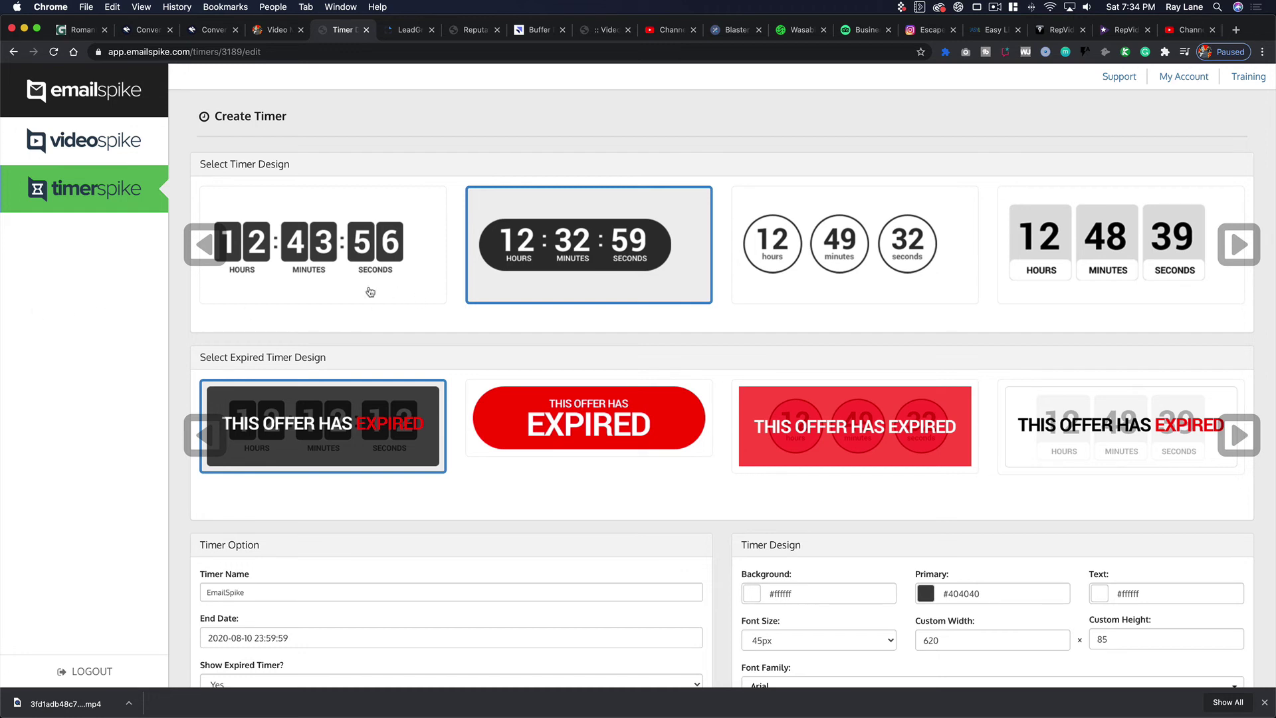
click(133, 157)
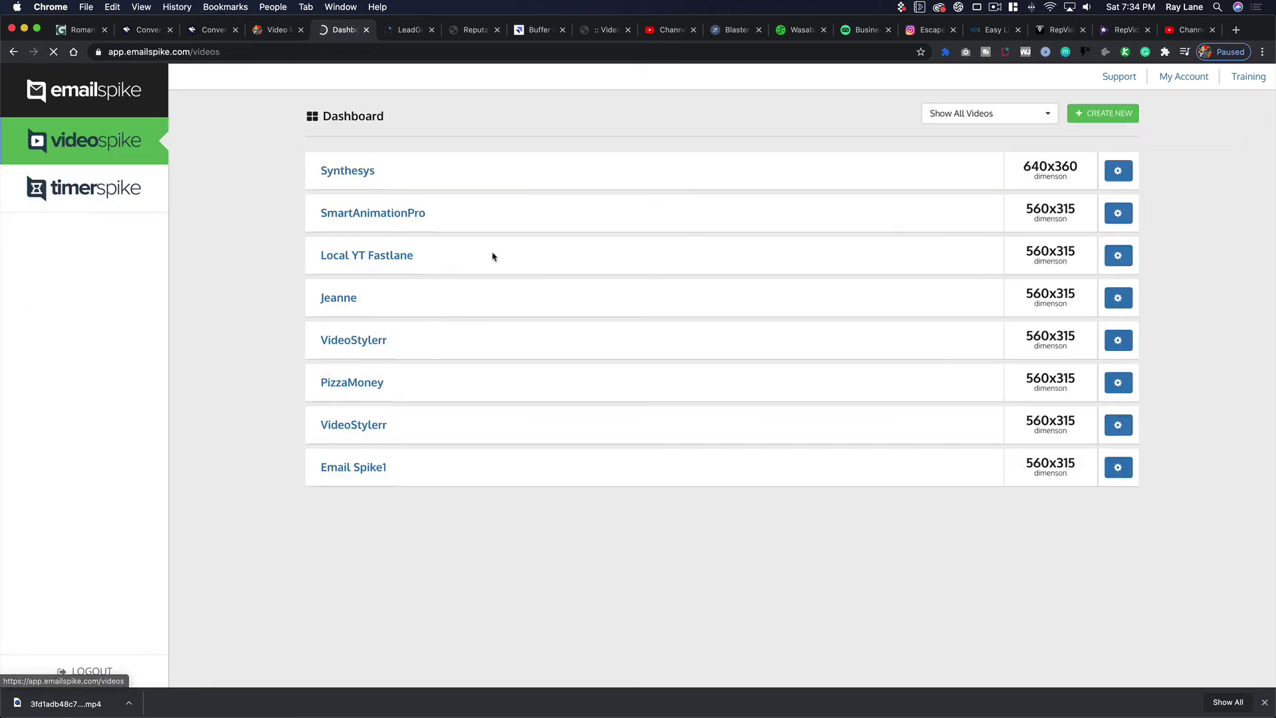